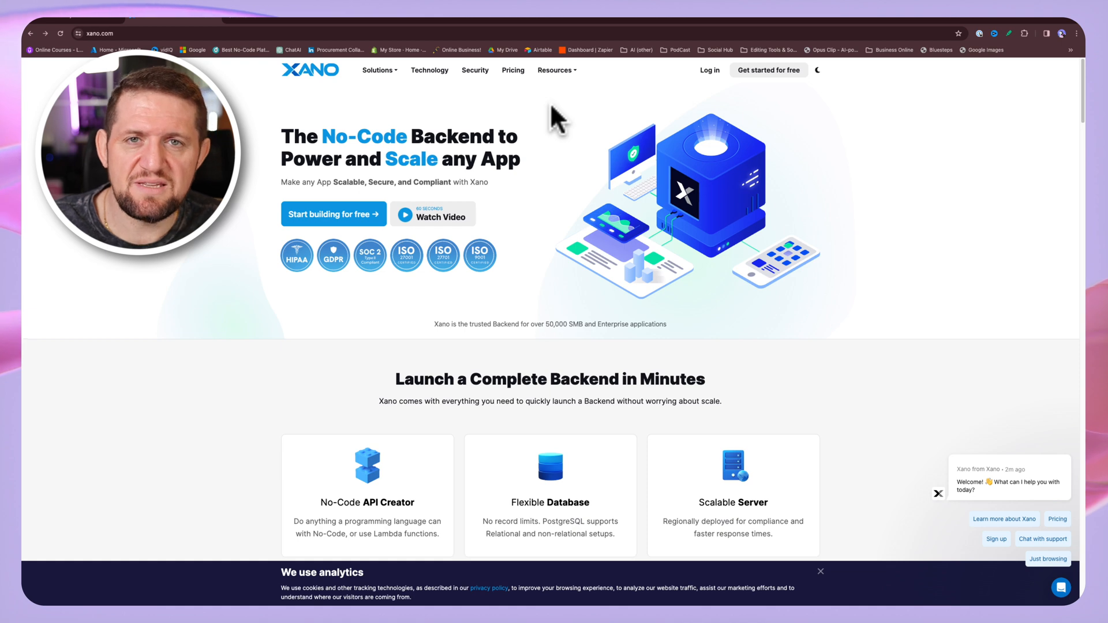
# - Choose Xano's free Build plan and complete the signup with a Google account
pyautogui.click(513, 73)
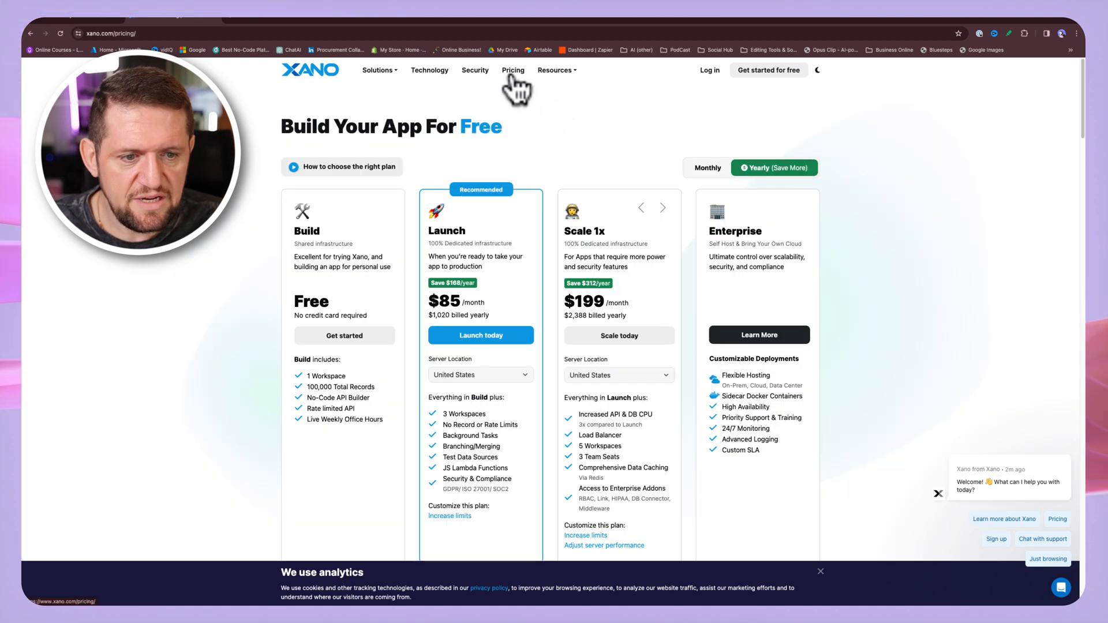
pyautogui.scroll(-2, 553, 167)
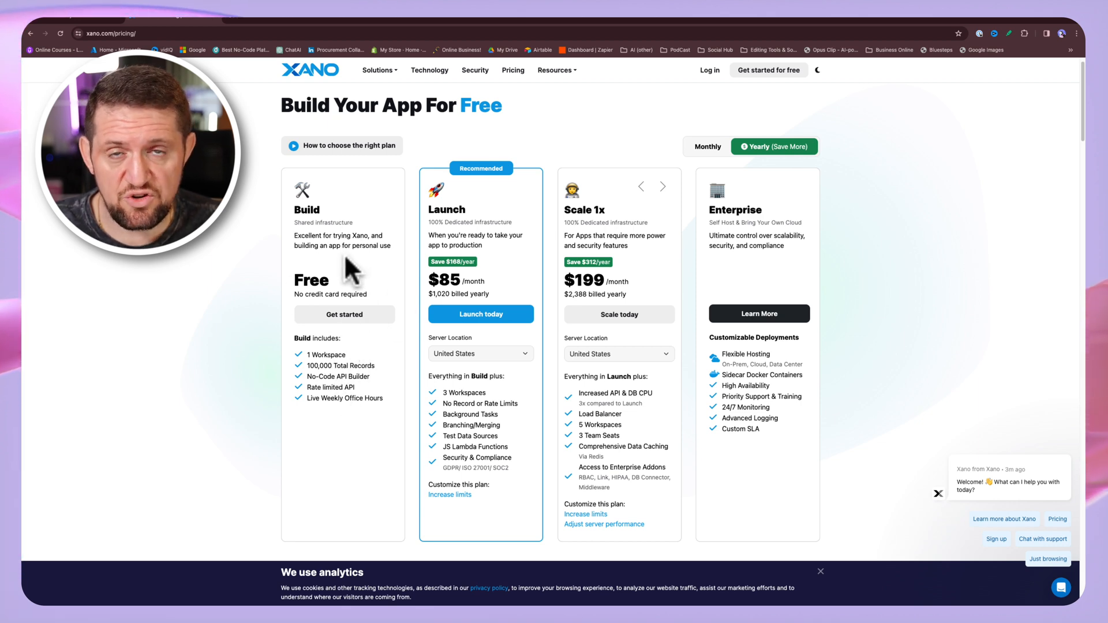
pyautogui.click(352, 320)
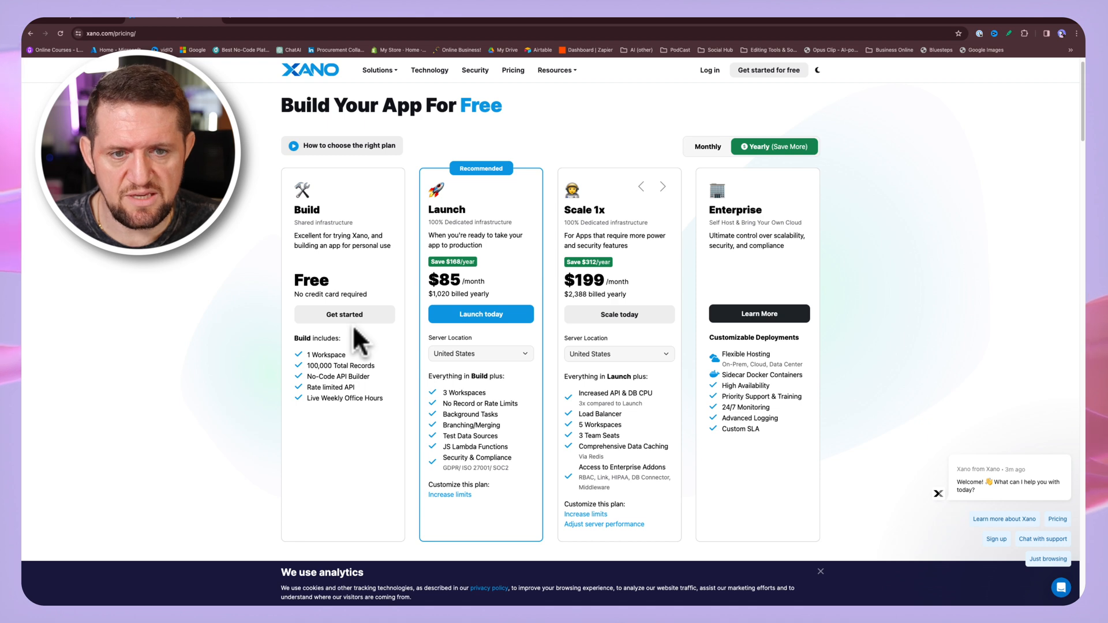
pyautogui.click(388, 173)
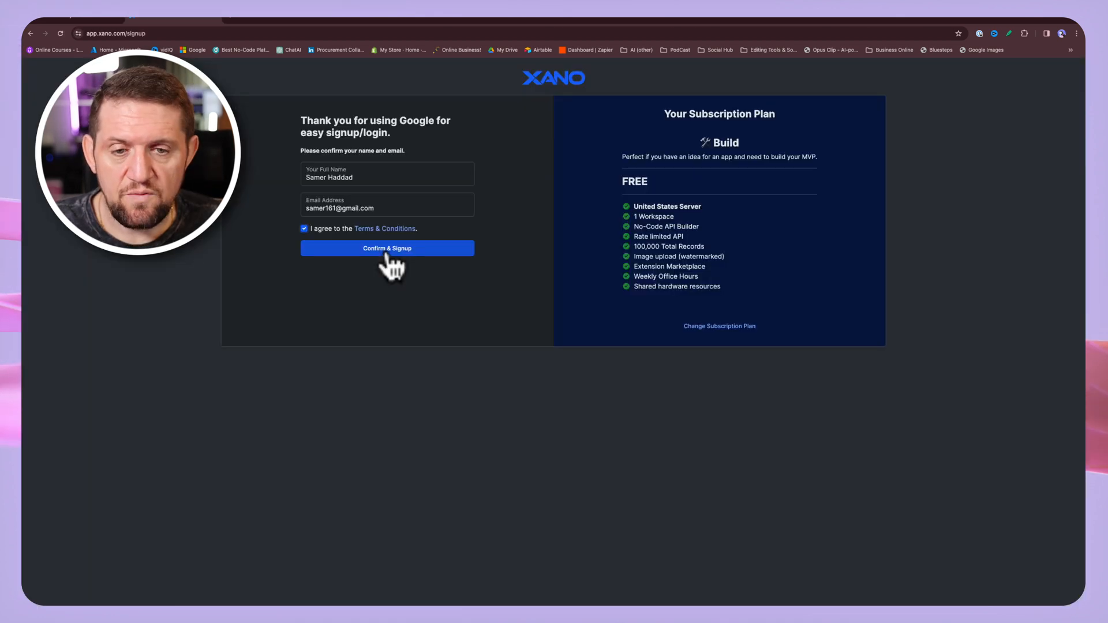
pyautogui.click(386, 247)
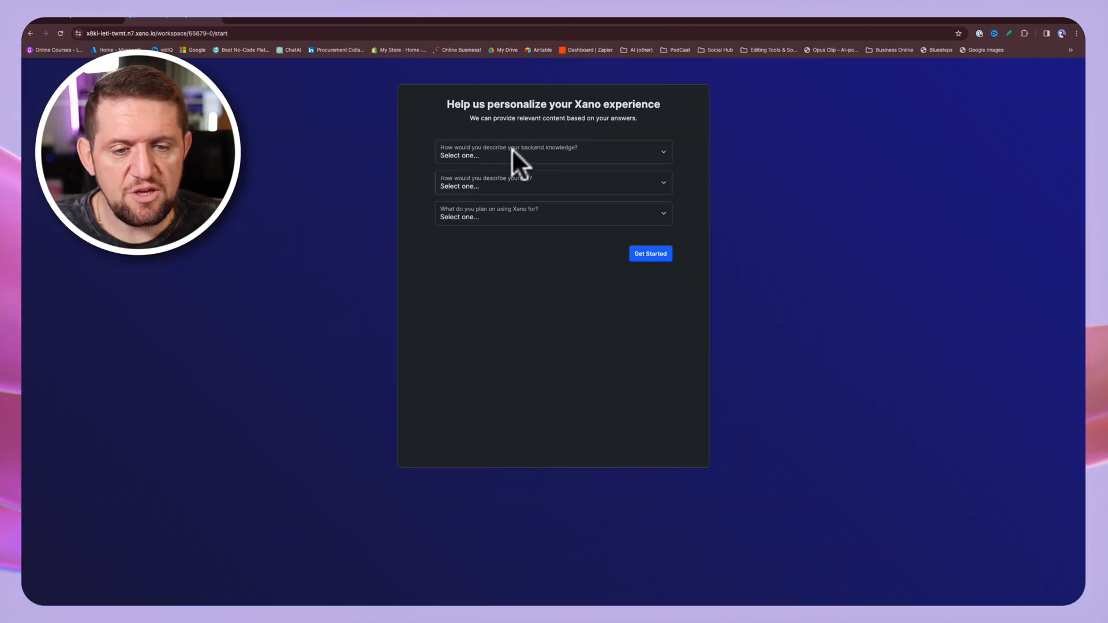
# - Answer the personalization questions with Beginner backend knowledge and a No-Code Developer role, and select an intended use for Xano
pyautogui.click(518, 155)
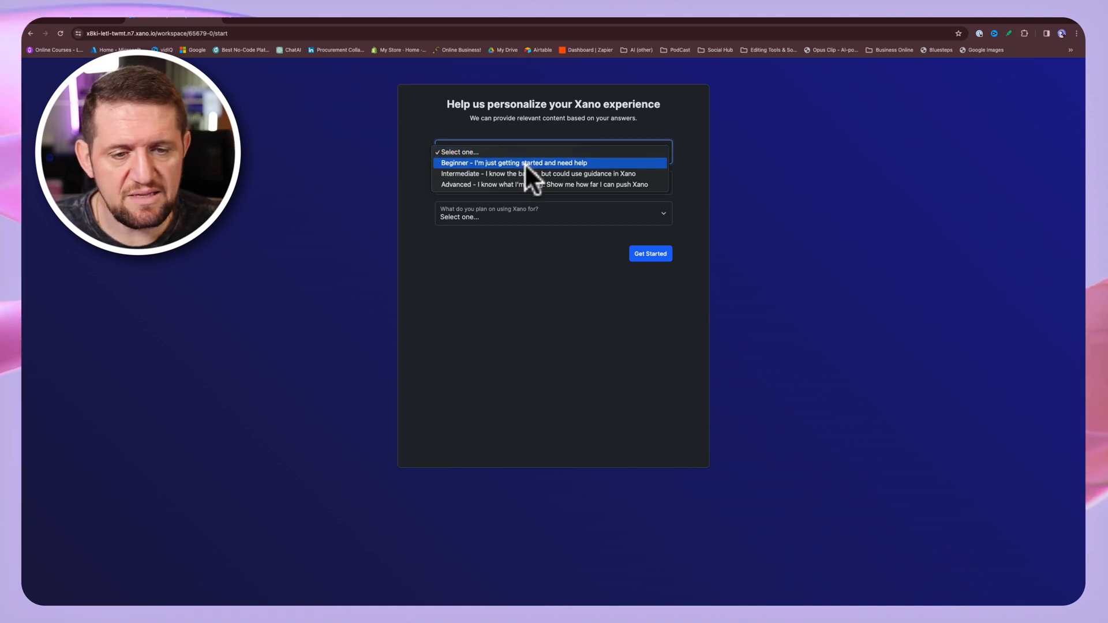
pyautogui.click(525, 164)
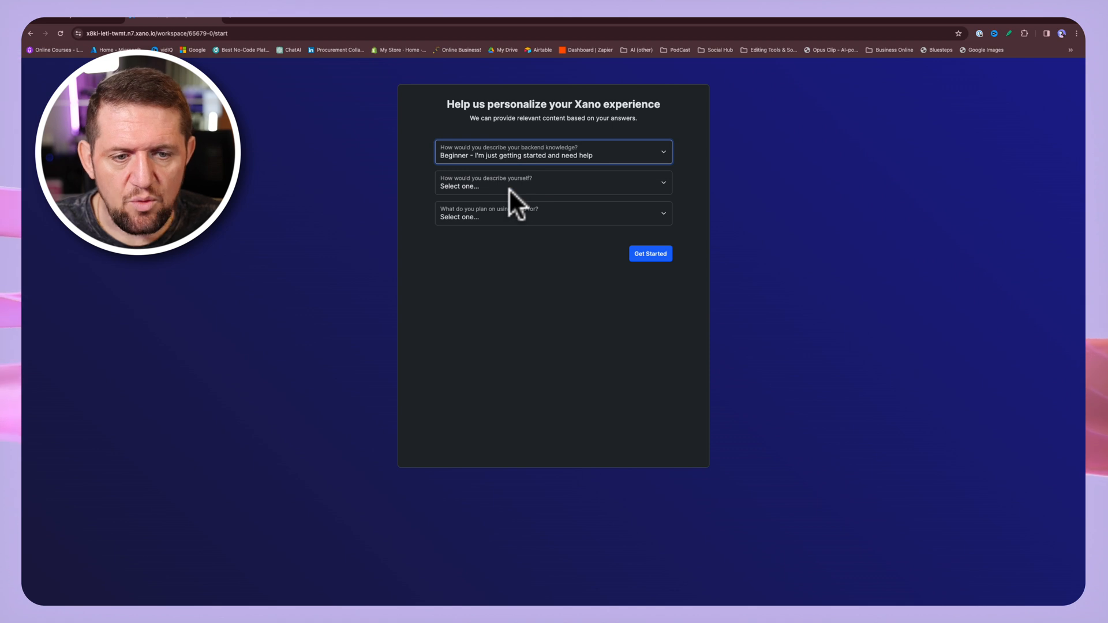
pyautogui.click(508, 186)
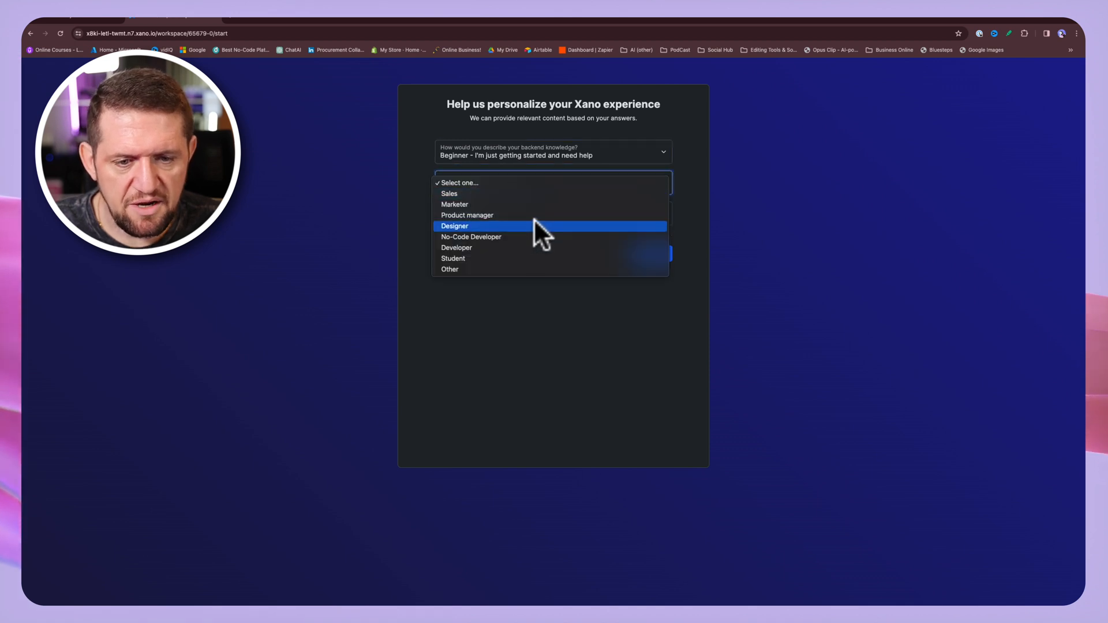
pyautogui.click(546, 248)
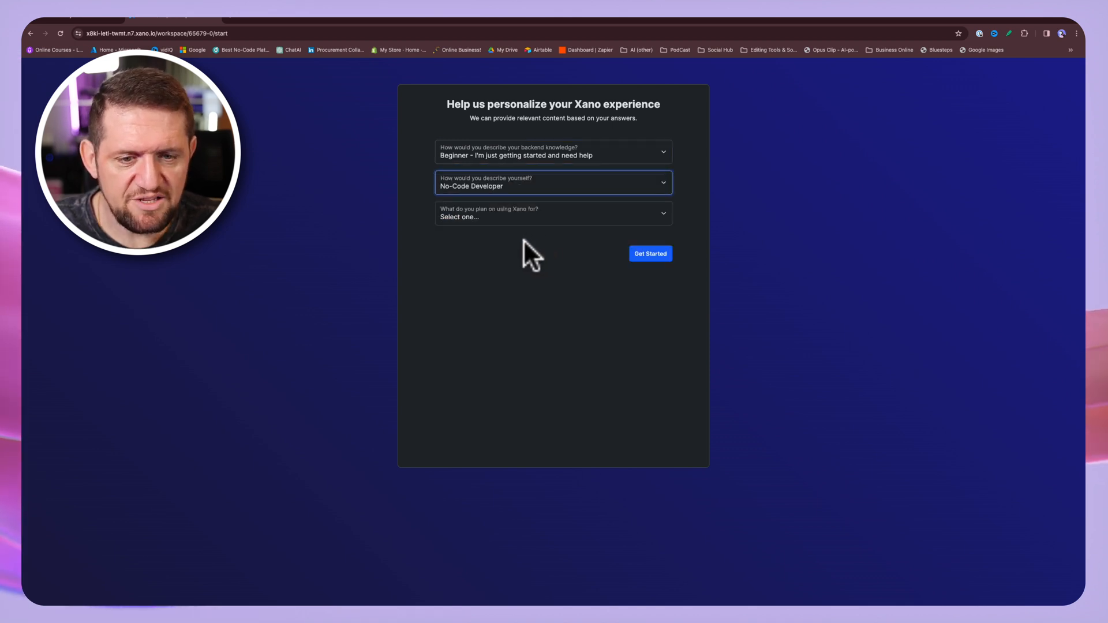
pyautogui.click(494, 219)
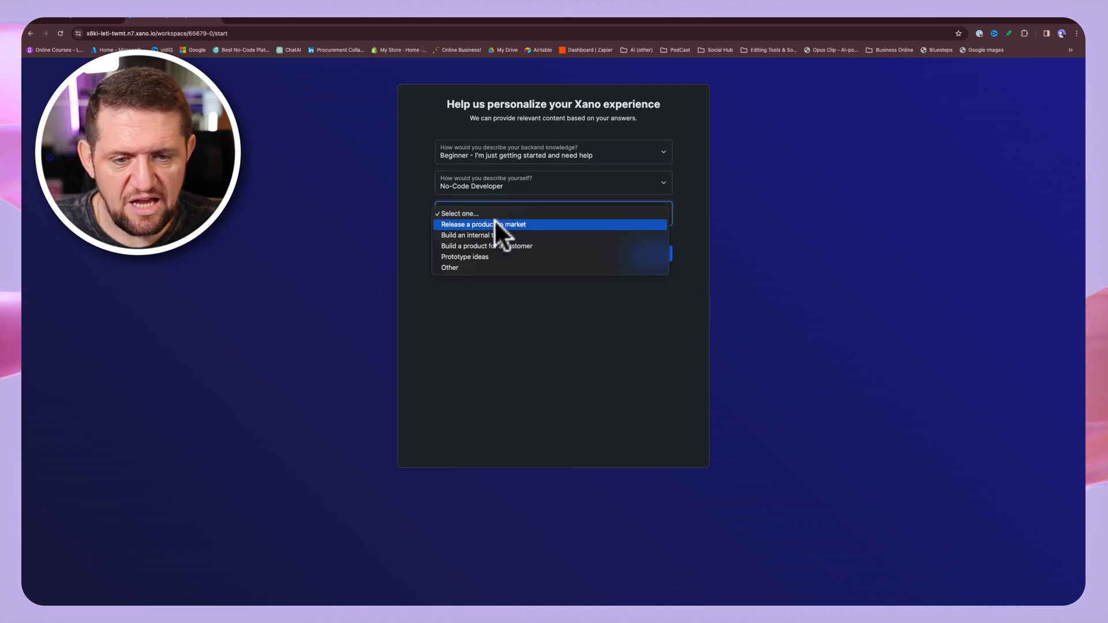
pyautogui.click(504, 258)
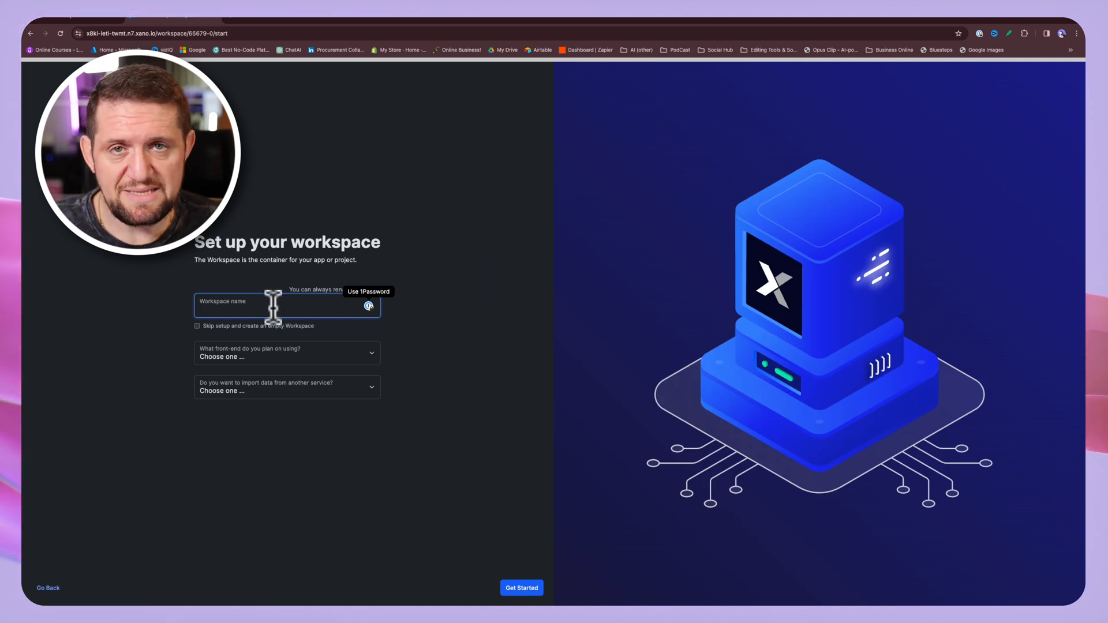
# - Name the workspace My SaaS, choose Webflow as its front-end, and start fresh instead of importing data
pyautogui.write('My SaaS')
pyautogui.click(403, 334)
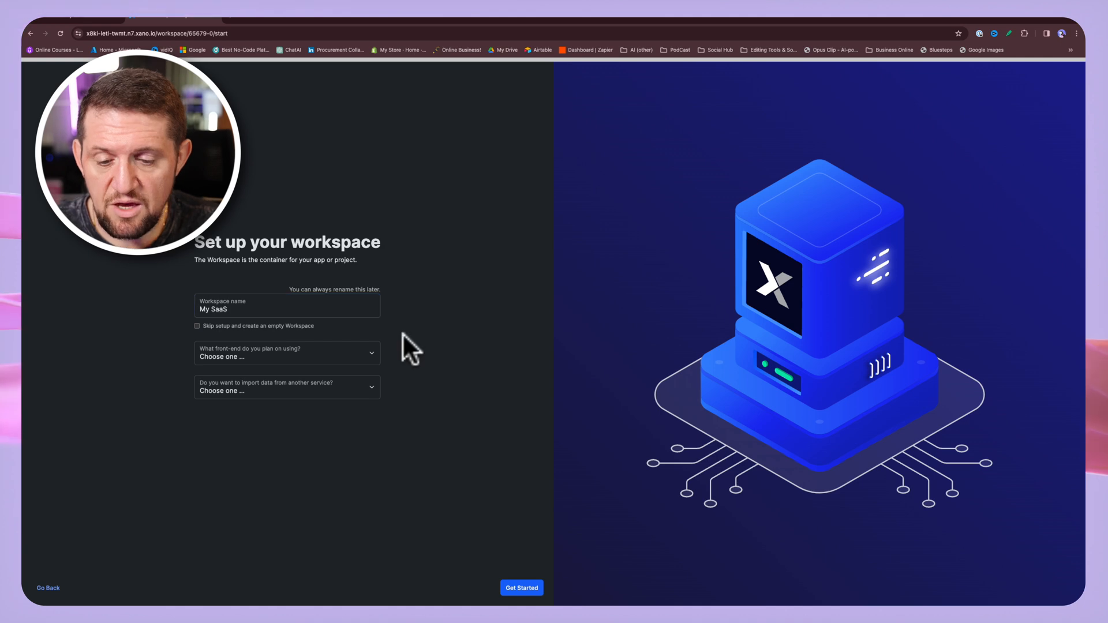
pyautogui.click(286, 354)
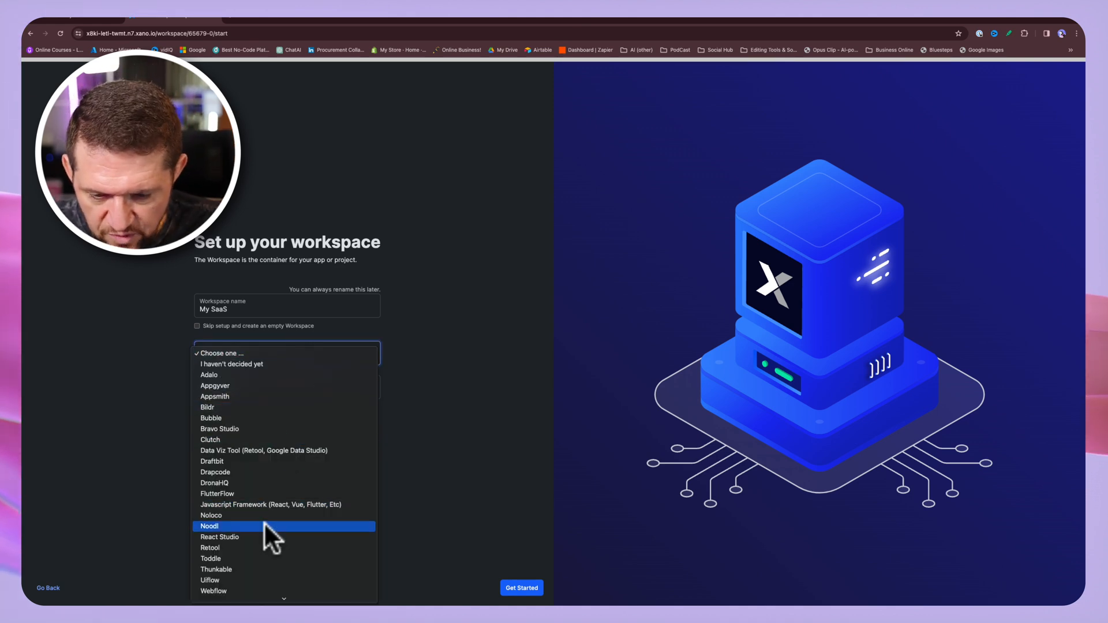
pyautogui.click(263, 591)
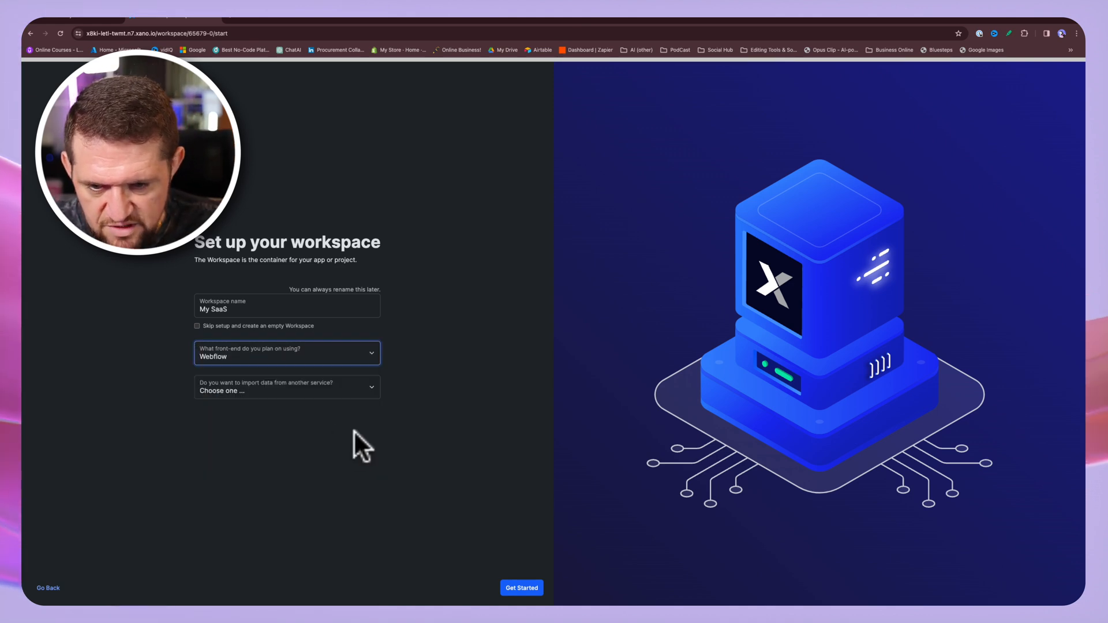
pyautogui.click(252, 389)
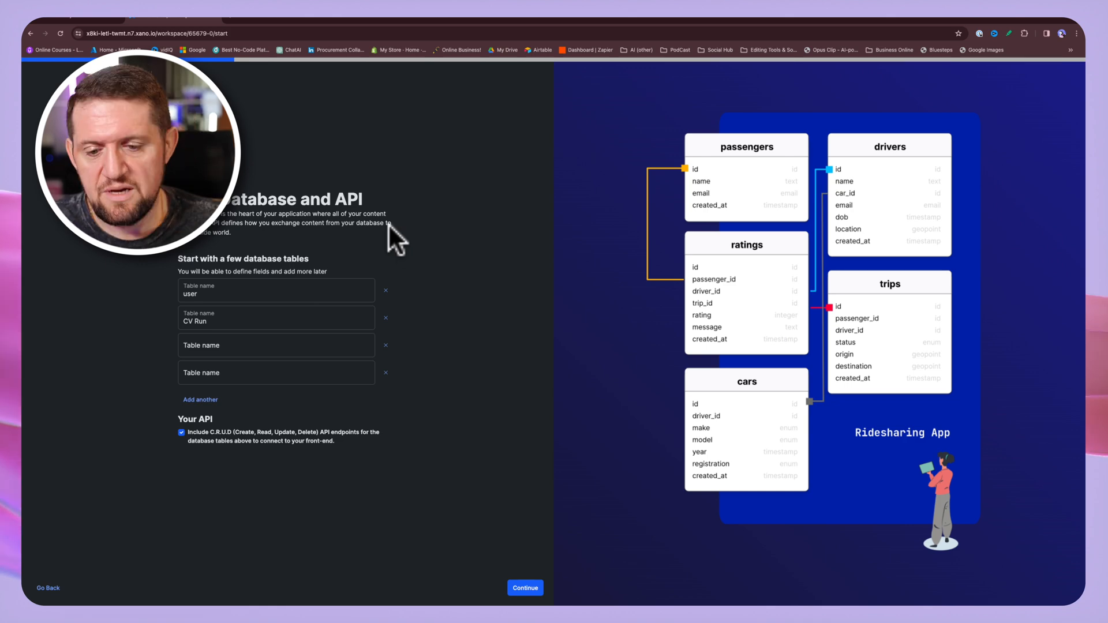
# - Accept the user and CV Run tables with C.R.U.D. endpoints, and add only the Stripe Checkout extension to the app features
pyautogui.click(527, 595)
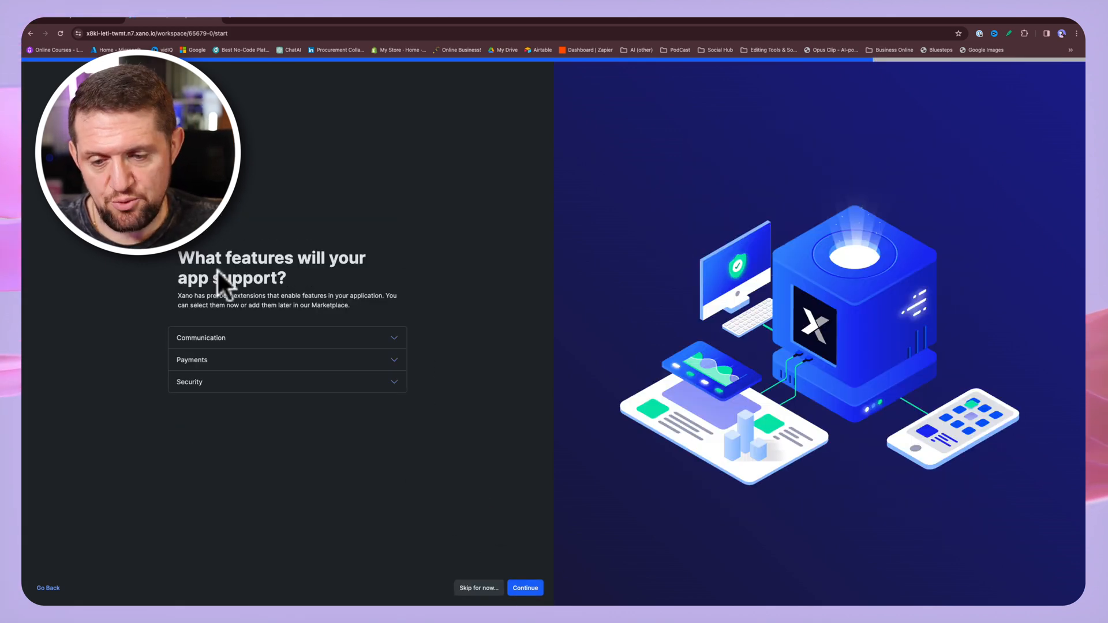
pyautogui.click(313, 339)
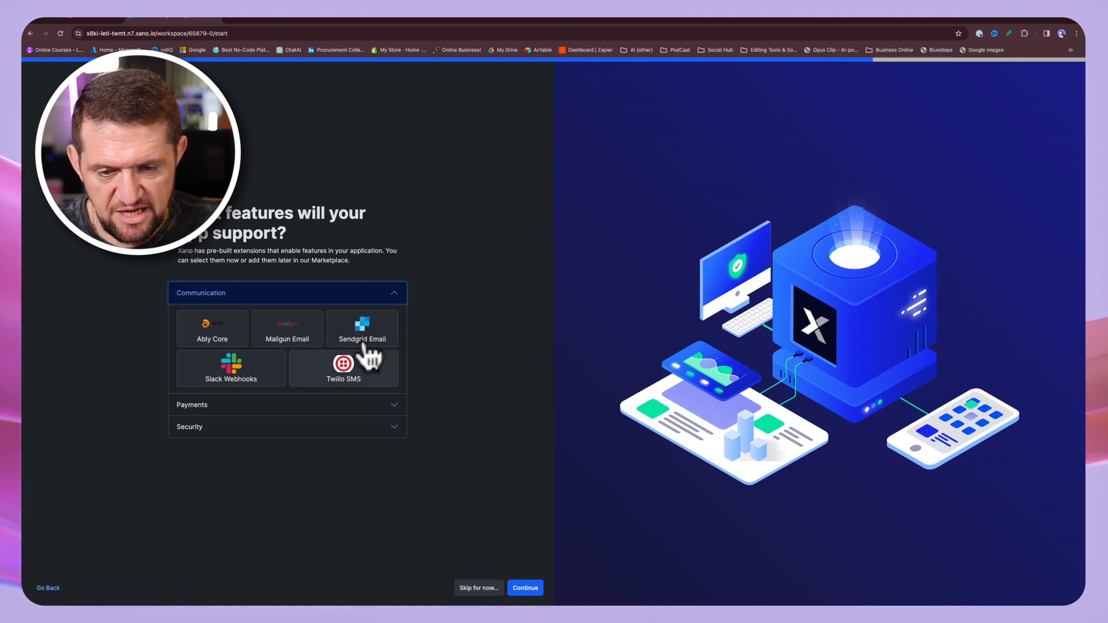
pyautogui.click(276, 405)
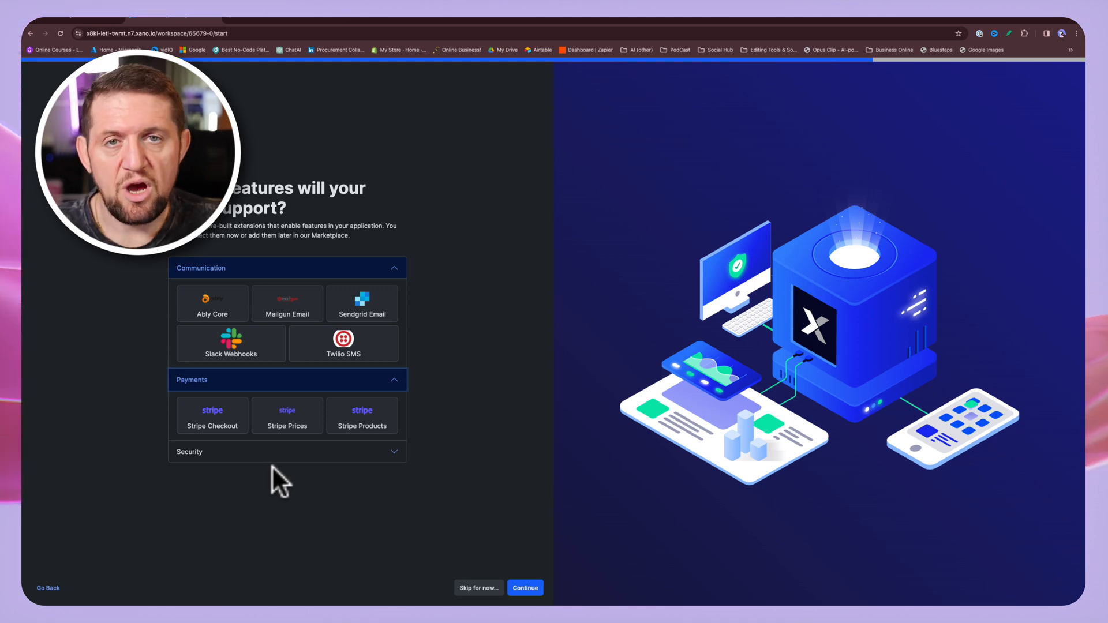
pyautogui.click(223, 421)
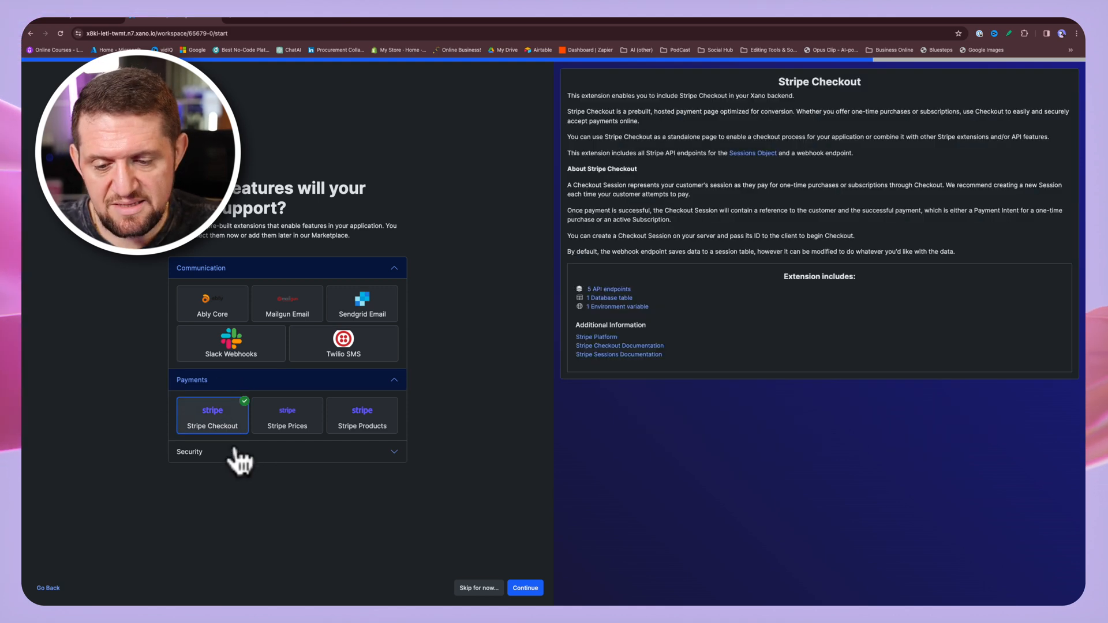
pyautogui.click(340, 453)
pyautogui.moveTo(309, 463)
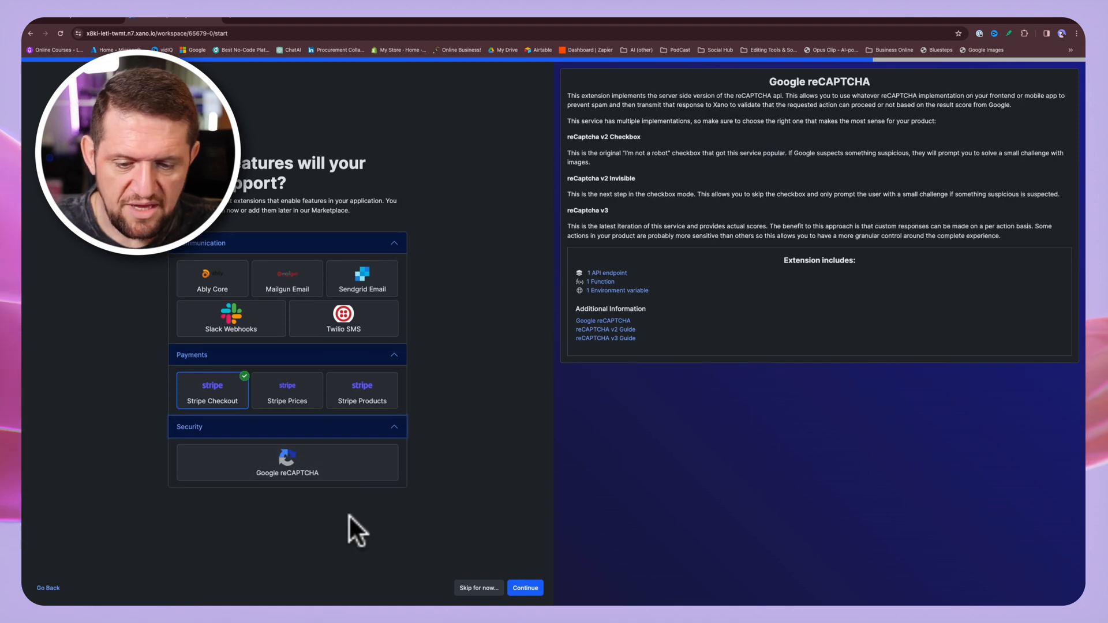
pyautogui.click(524, 588)
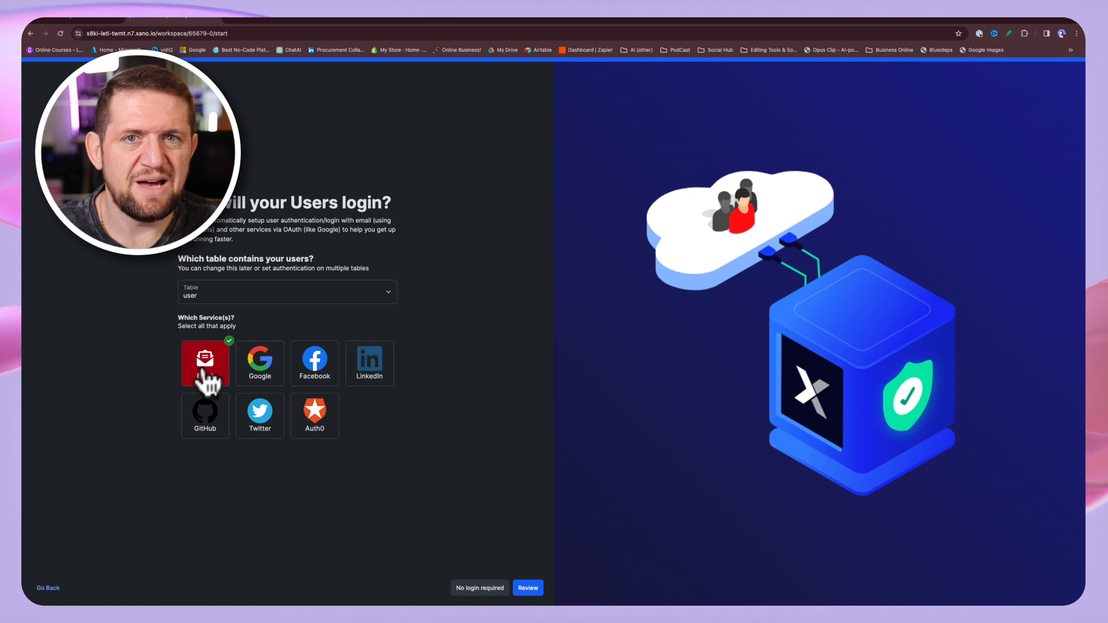
# - Add Google and LinkedIn logins alongside Email for the user table and create the workspace
pyautogui.click(268, 364)
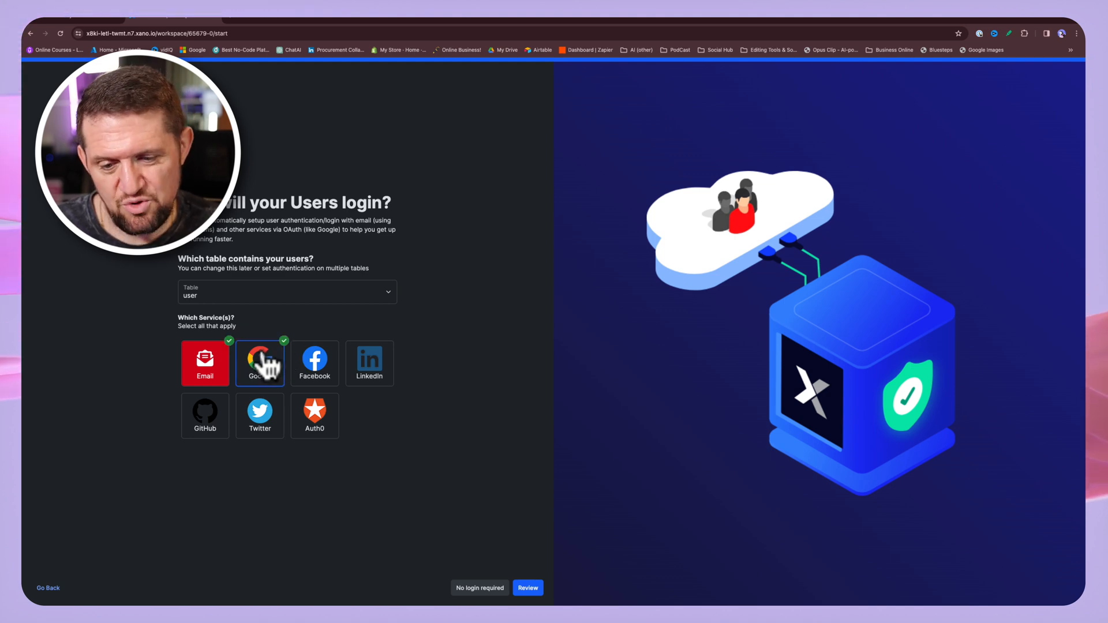
pyautogui.click(365, 379)
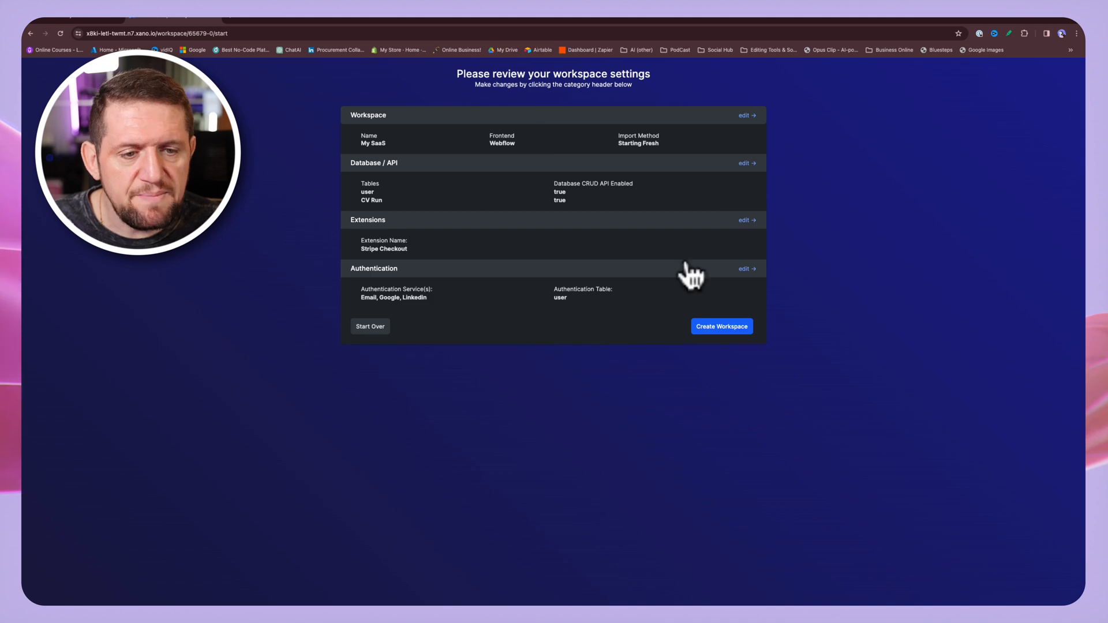
pyautogui.click(712, 330)
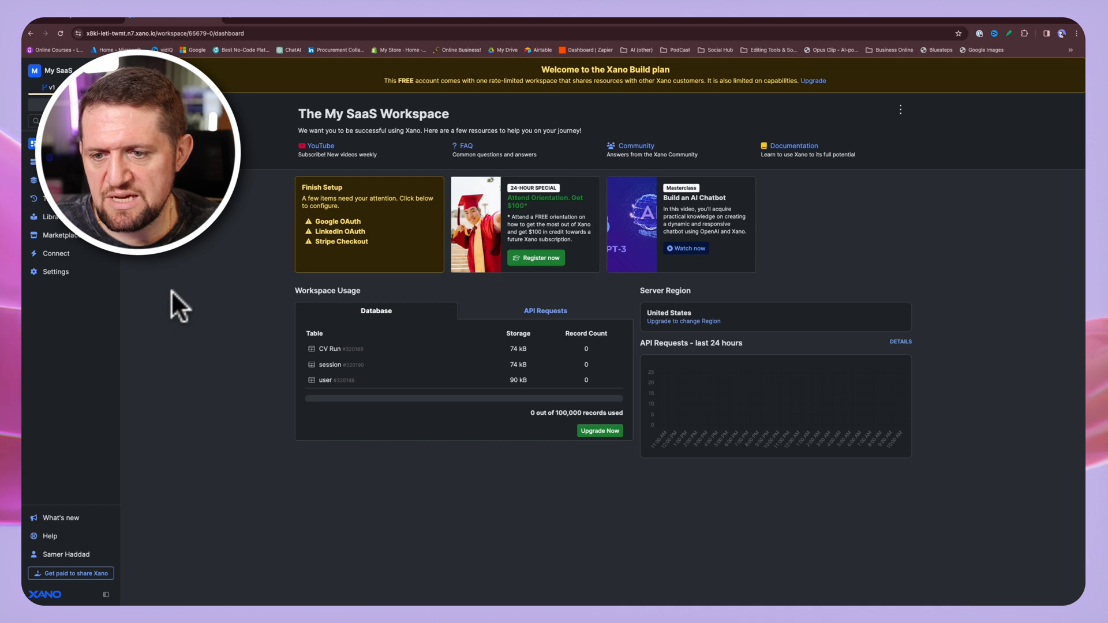
# - Examine the workspace's database tables and API groups, including the endpoints in the google-oauth group
pyautogui.click(33, 162)
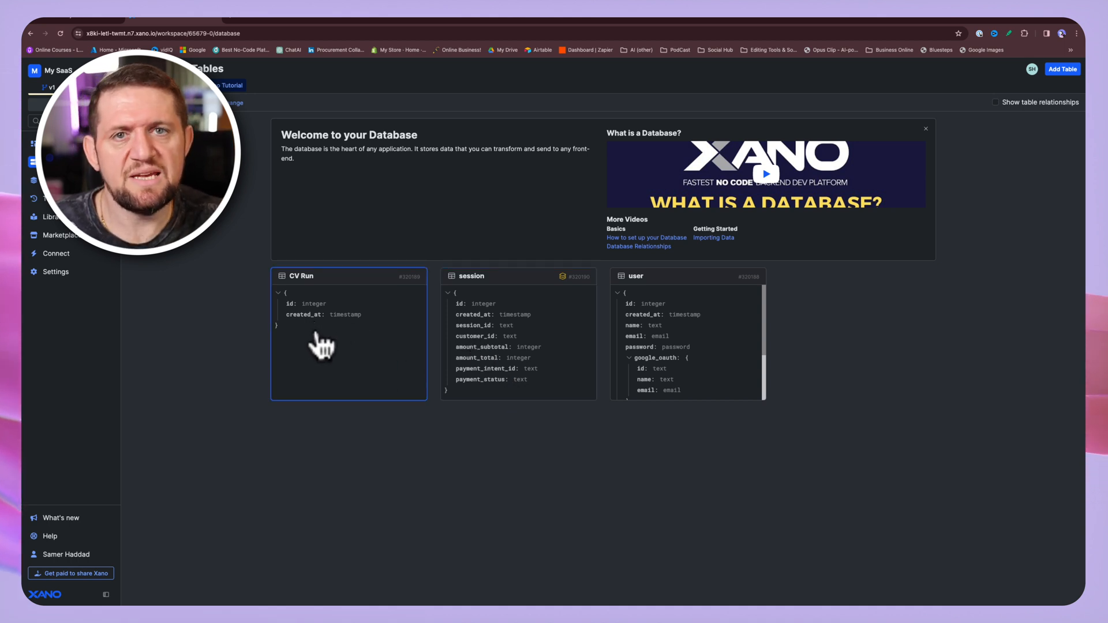
pyautogui.click(33, 180)
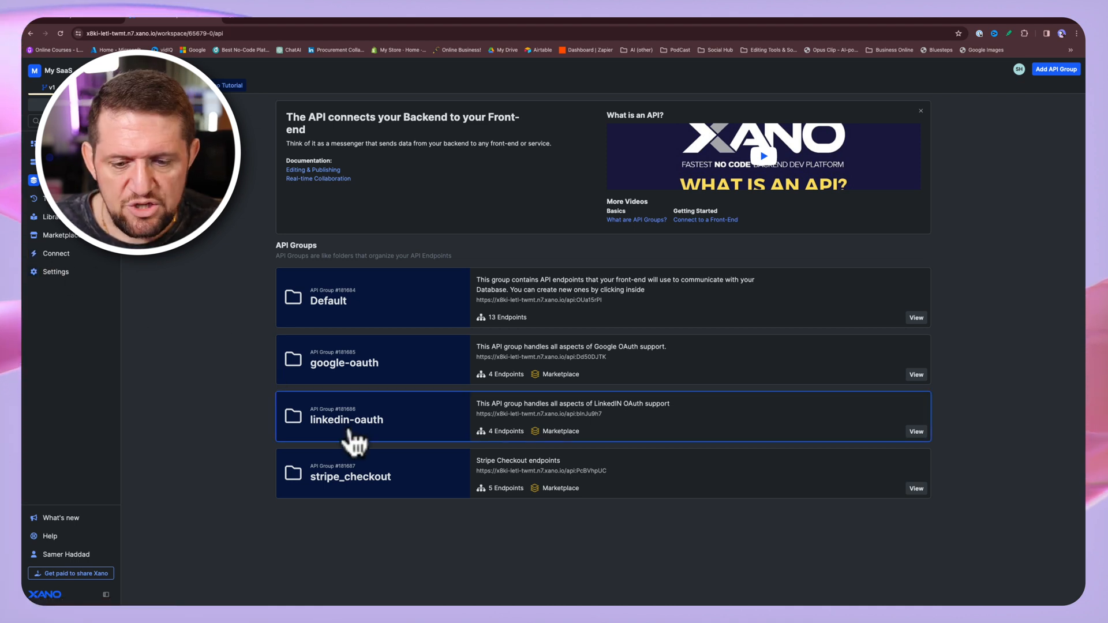
pyautogui.click(343, 363)
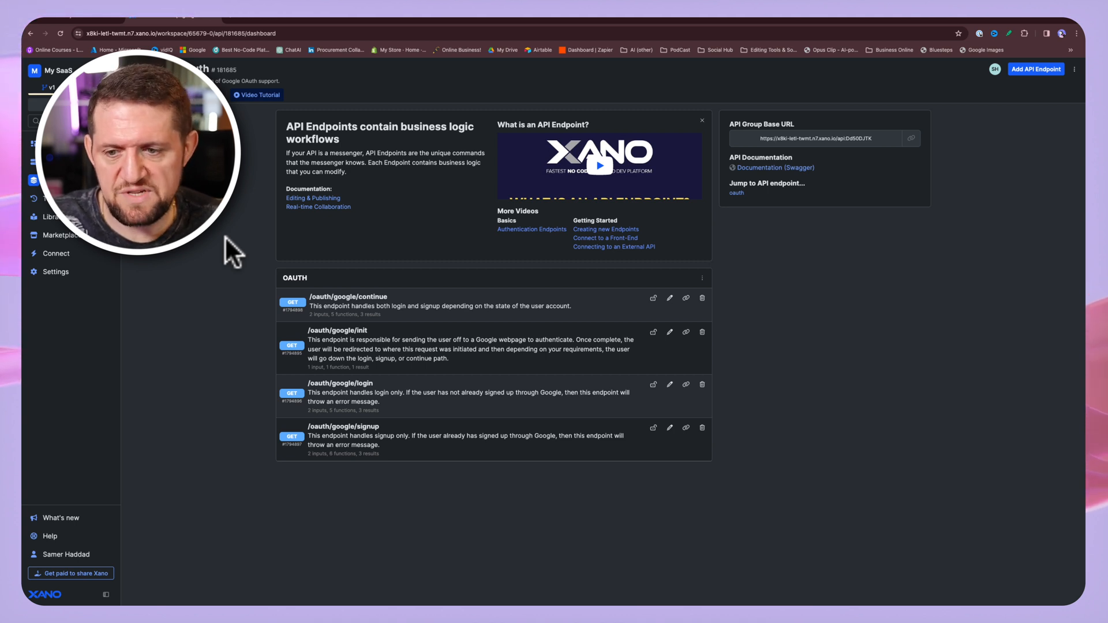
# - Open the installed Google OAuth extension from the purchased Marketplace extensions
pyautogui.click(67, 235)
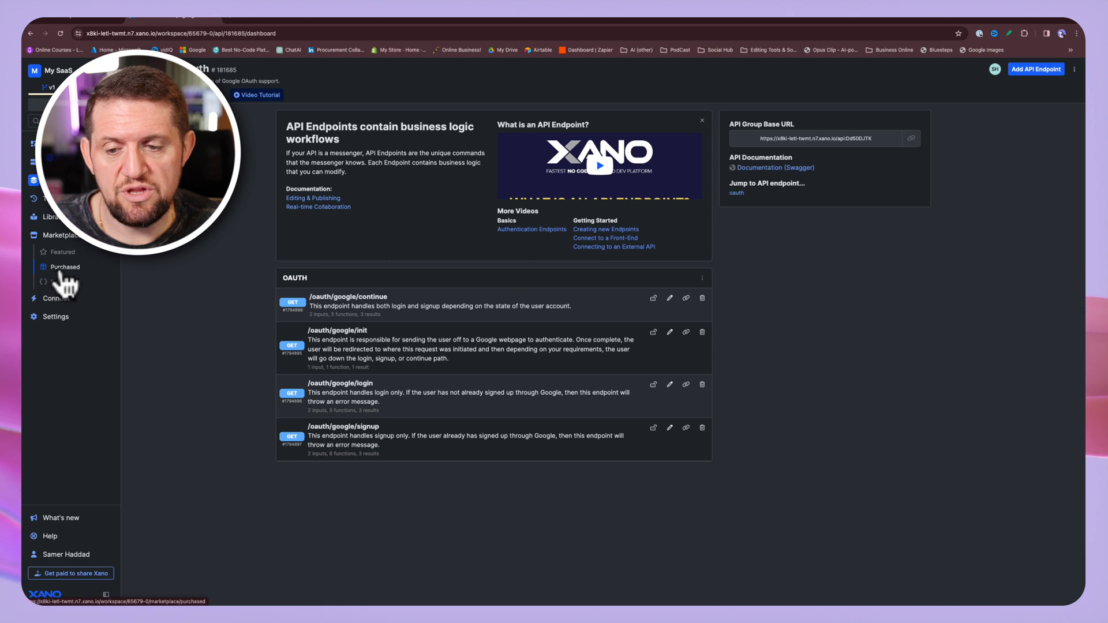
pyautogui.click(61, 267)
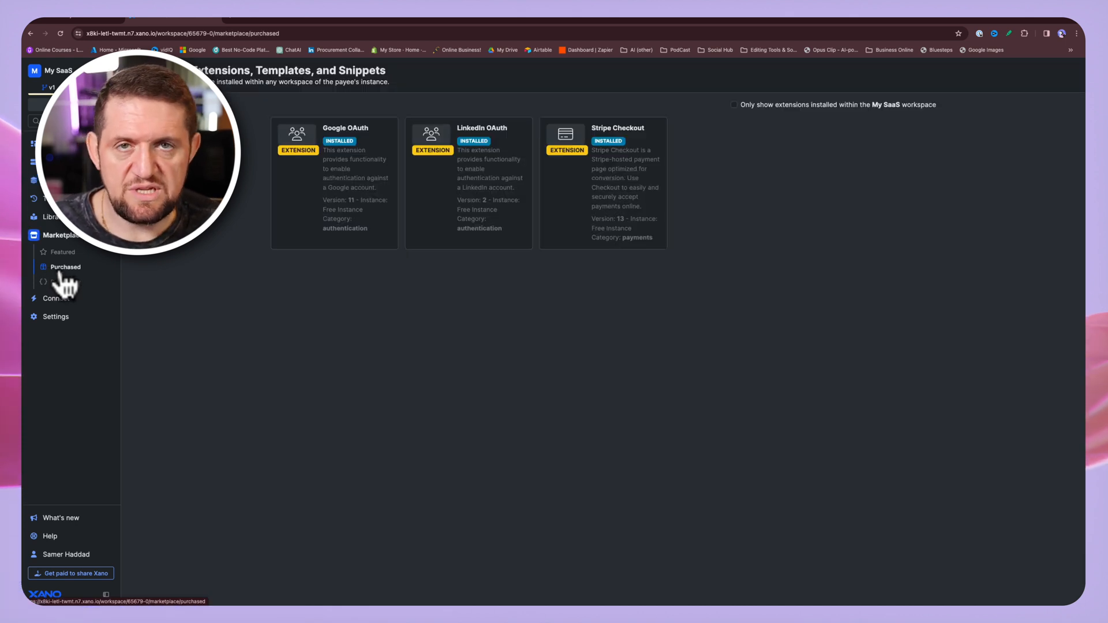
pyautogui.click(344, 182)
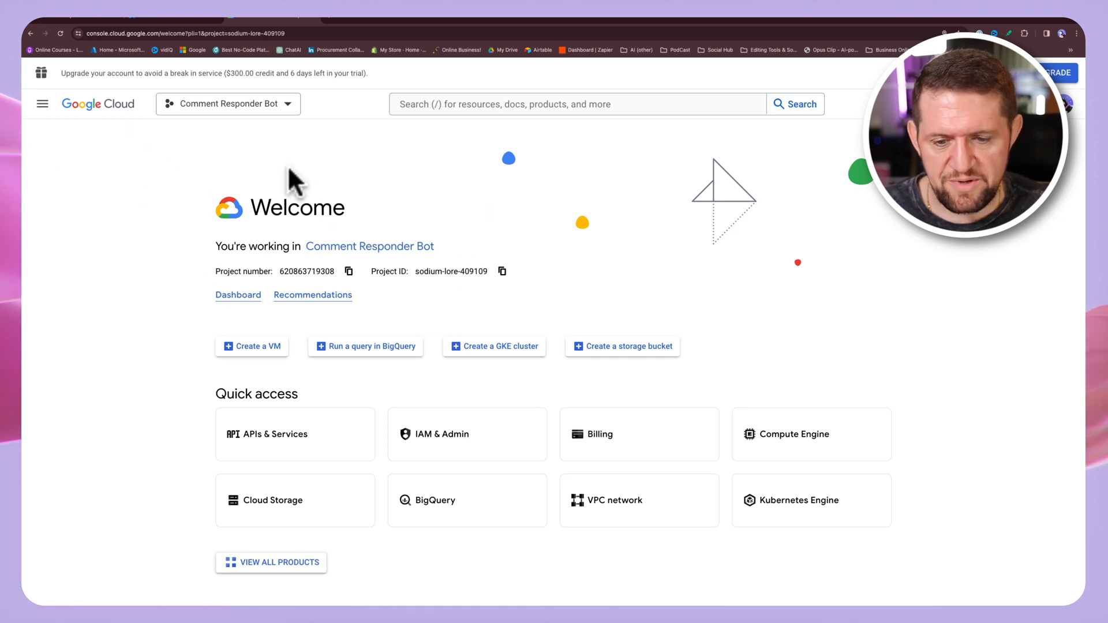
# - In the Google Cloud console, create a new project named My SaaS with No organization as its location
pyautogui.click(288, 107)
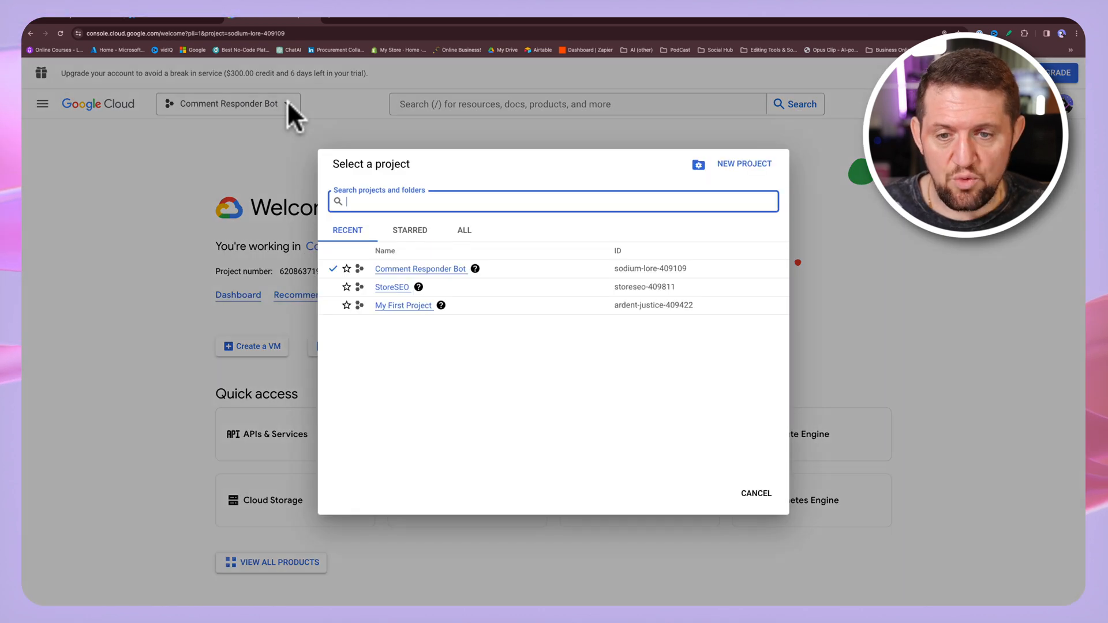
pyautogui.click(742, 164)
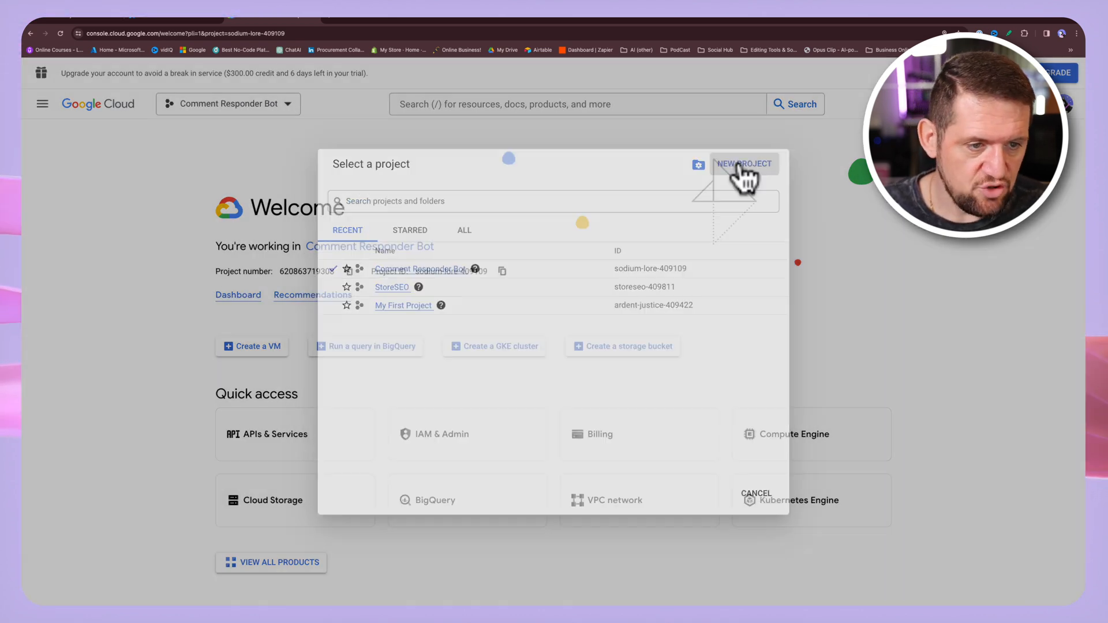
pyautogui.click(128, 219)
pyautogui.hotkey('shift', 'alt', 'Left')
pyautogui.hotkey('shift', 'alt', 'Left')
pyautogui.hotkey('shift', 'alt', 'Left')
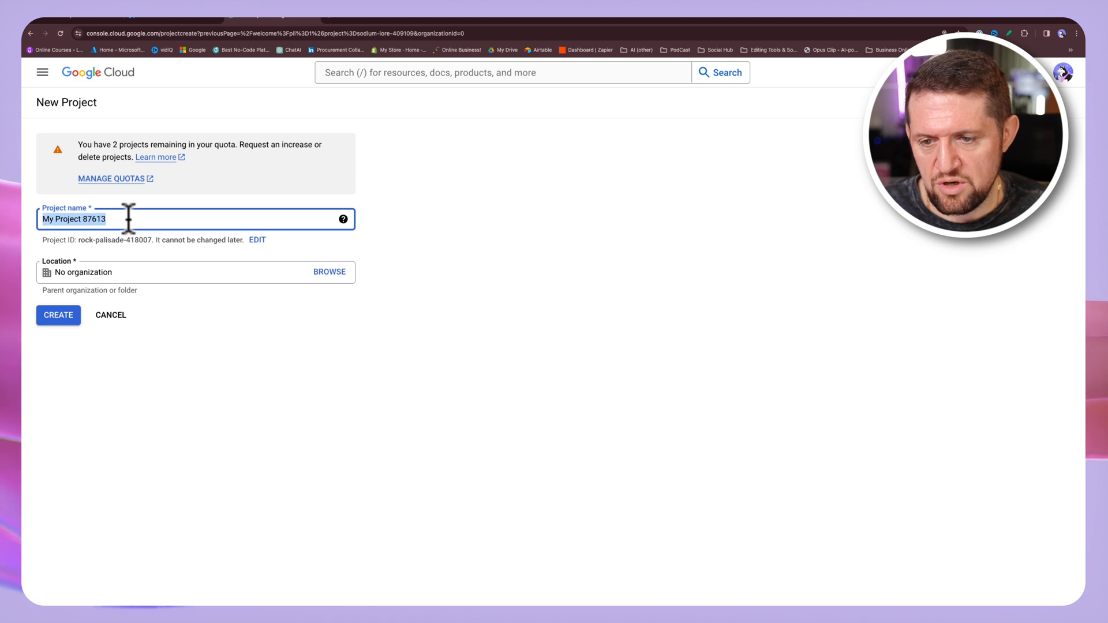
pyautogui.write('My SaaS')
pyautogui.click(75, 272)
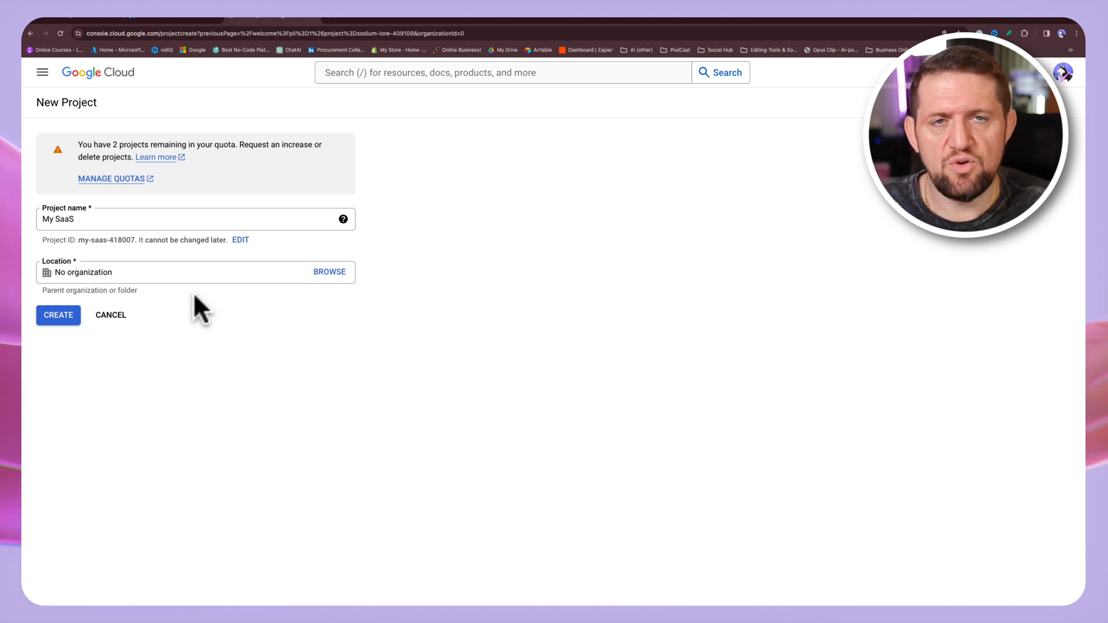
pyautogui.click(58, 315)
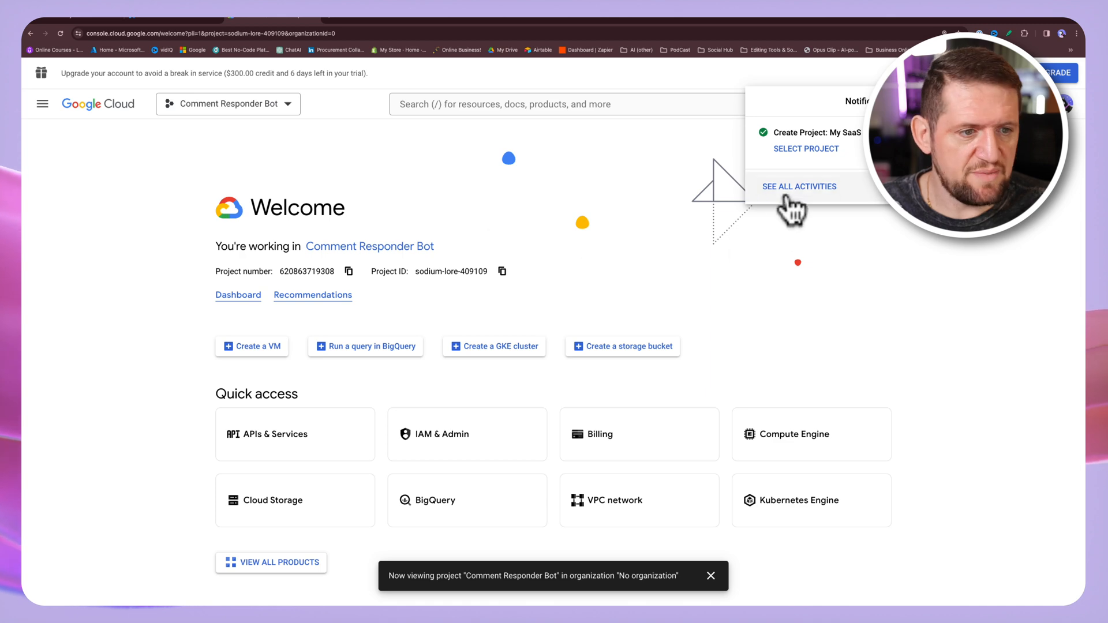
# - Switch to the My SaaS project and create its OAuth consent screen with the External user type
pyautogui.click(287, 104)
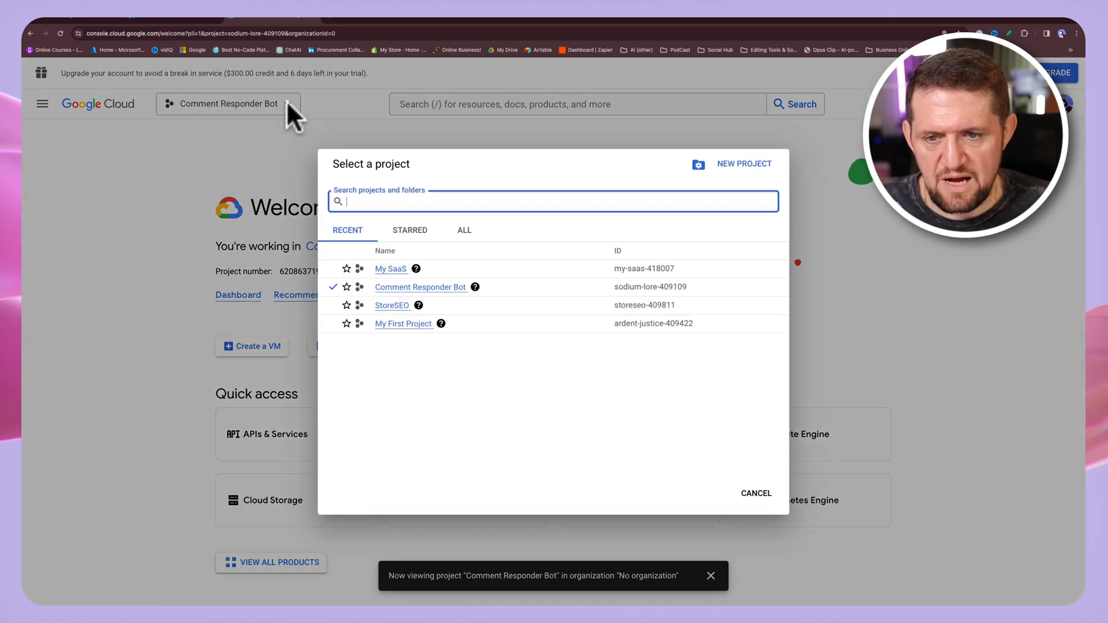
pyautogui.click(382, 270)
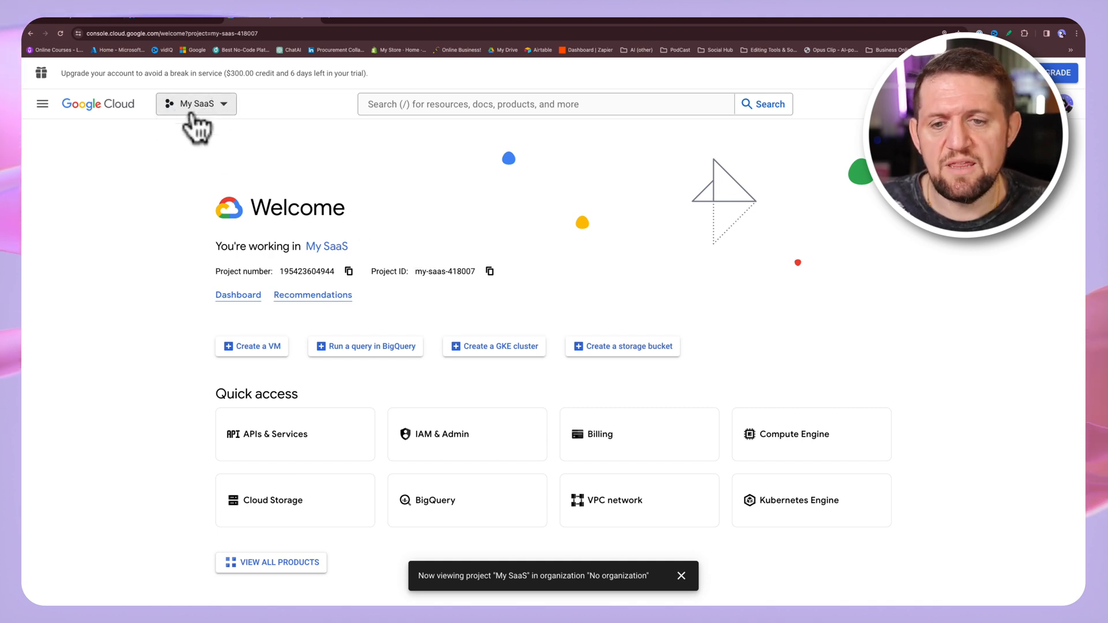
pyautogui.click(274, 462)
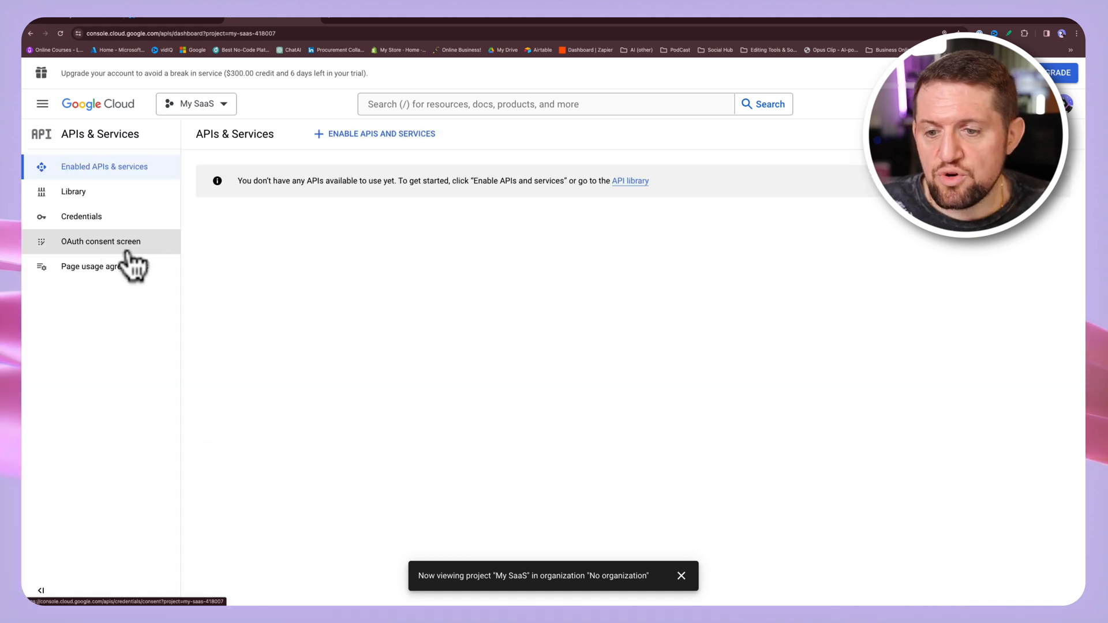
pyautogui.click(97, 248)
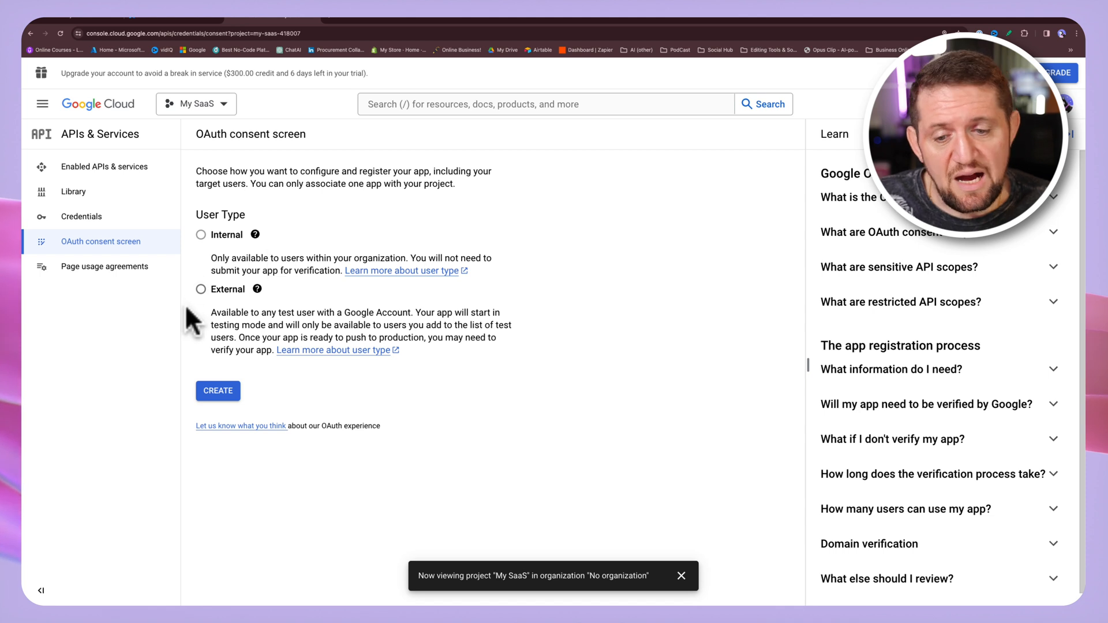
pyautogui.click(200, 291)
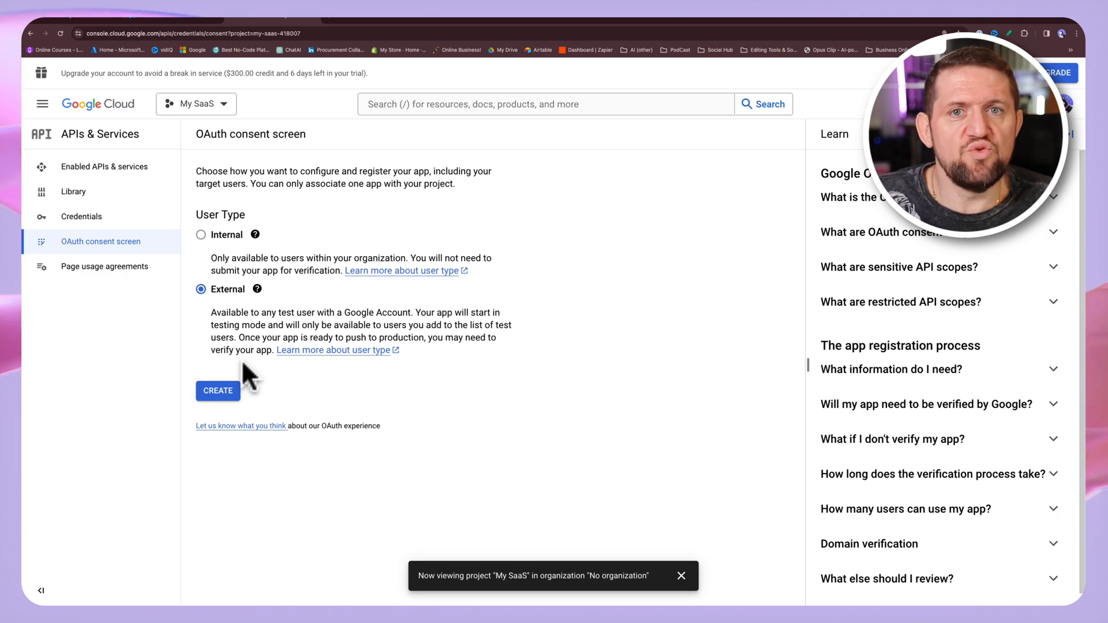
pyautogui.click(224, 391)
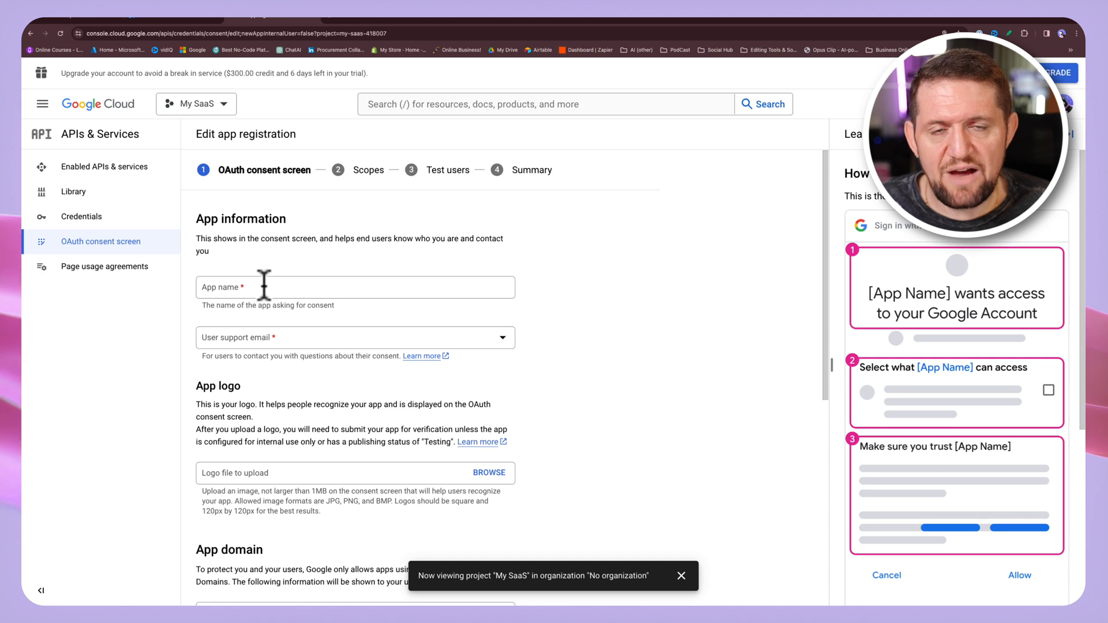
# - Set the app name to TheCVMaster and select the account's e-mail address as the user support email
pyautogui.click(227, 288)
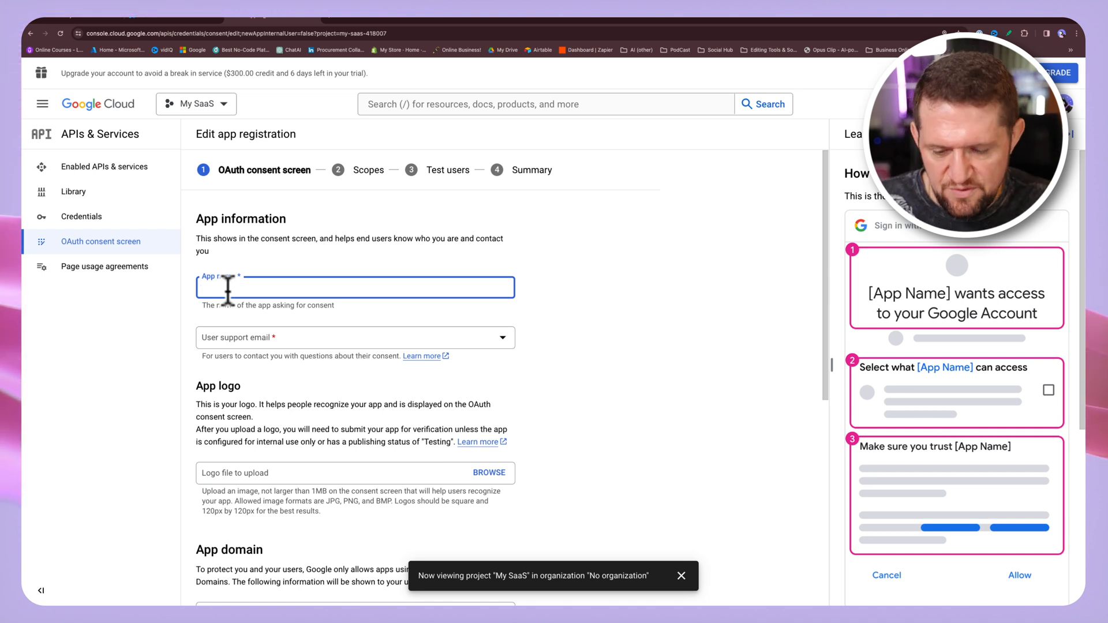
pyautogui.write('TheCVMaster')
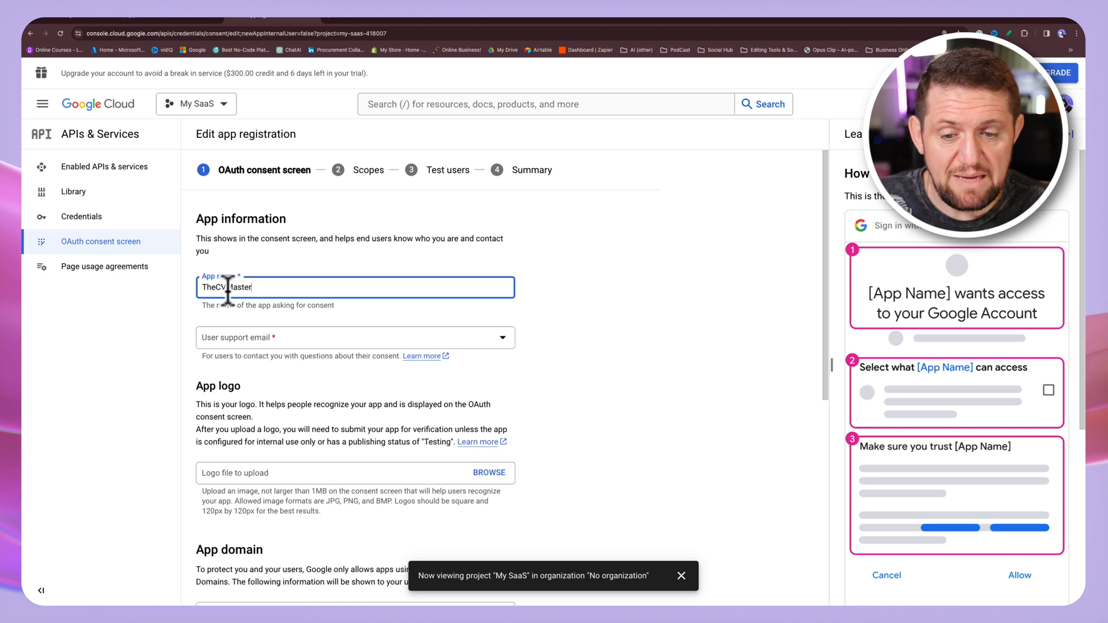
pyautogui.click(225, 337)
pyautogui.click(243, 345)
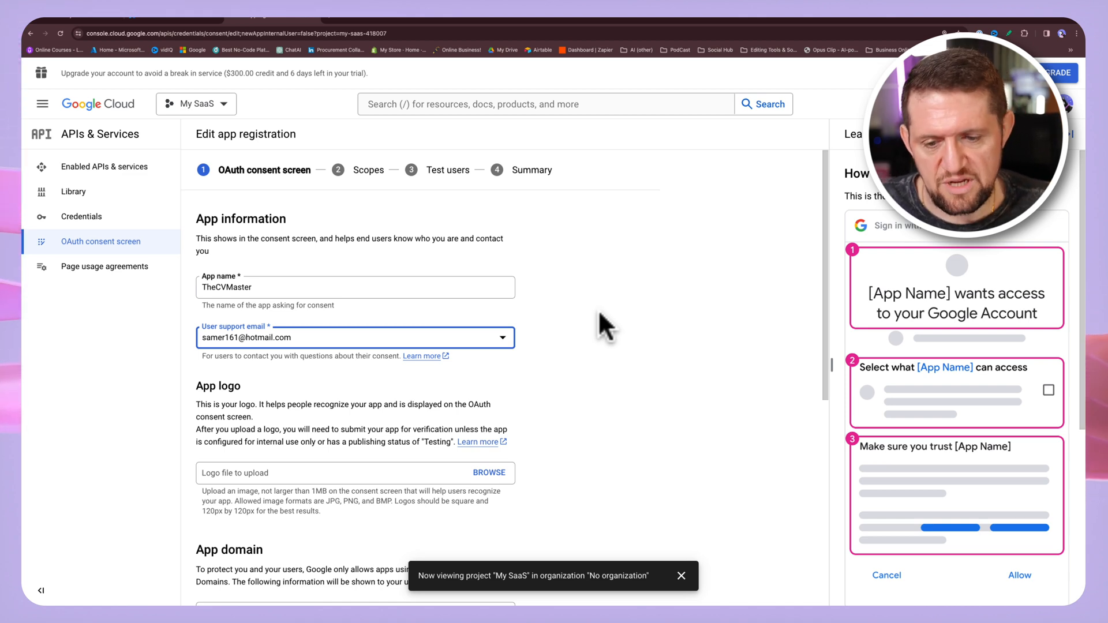
# - Add webflow.io as an authorized domain, enter the developer contact e-mail and save the app information
pyautogui.scroll(-5, 597, 310)
pyautogui.scroll(-2, 553, 290)
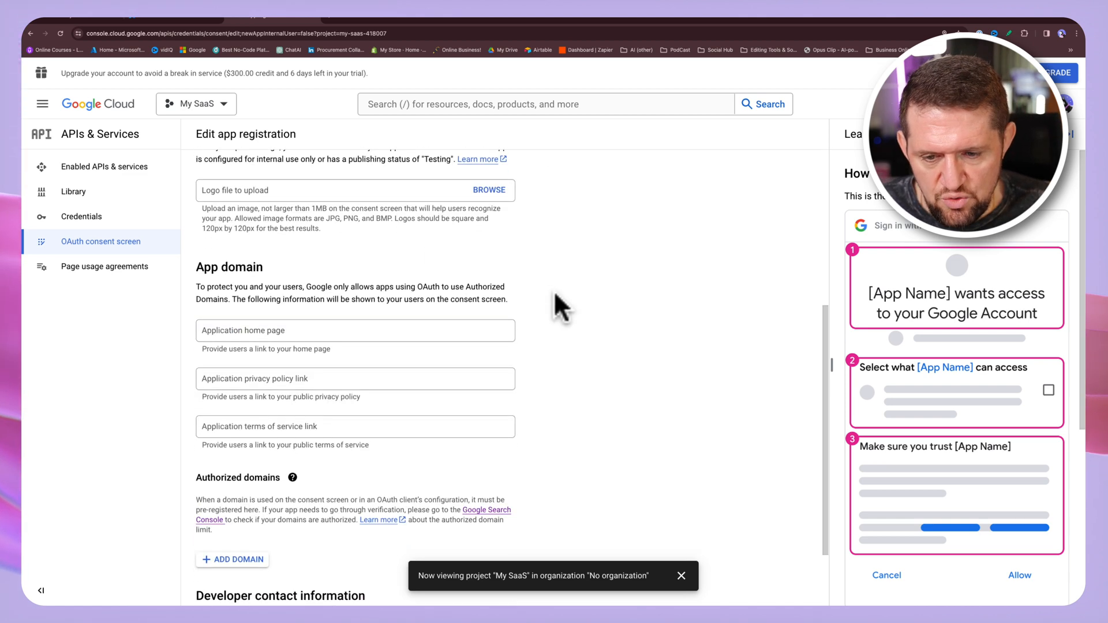
pyautogui.scroll(-1, 393, 427)
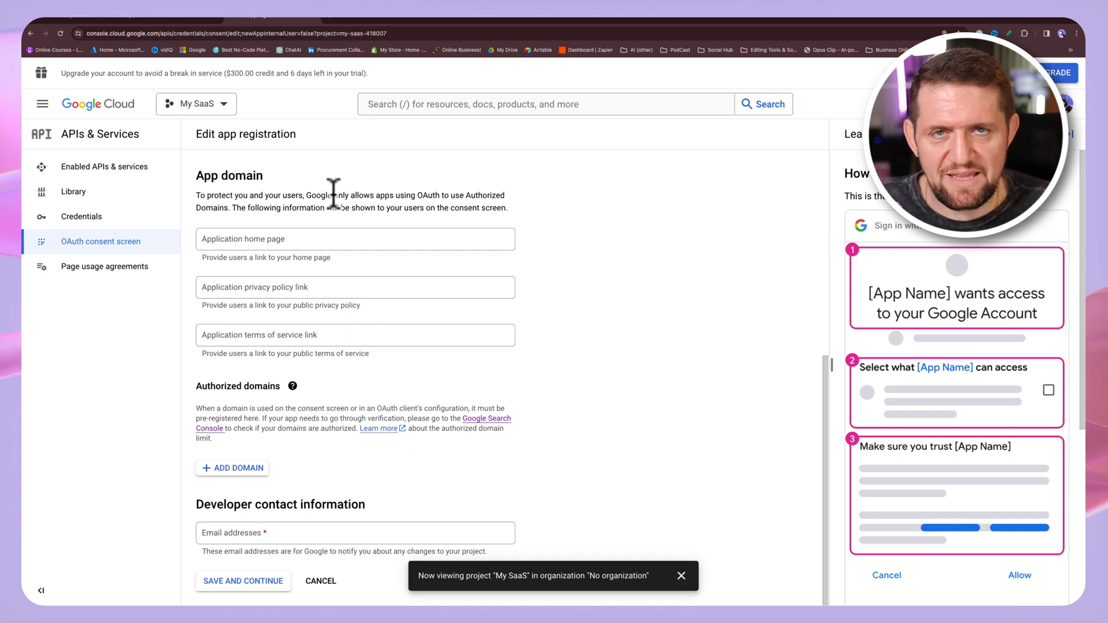
pyautogui.click(233, 468)
pyautogui.write('webflow.io')
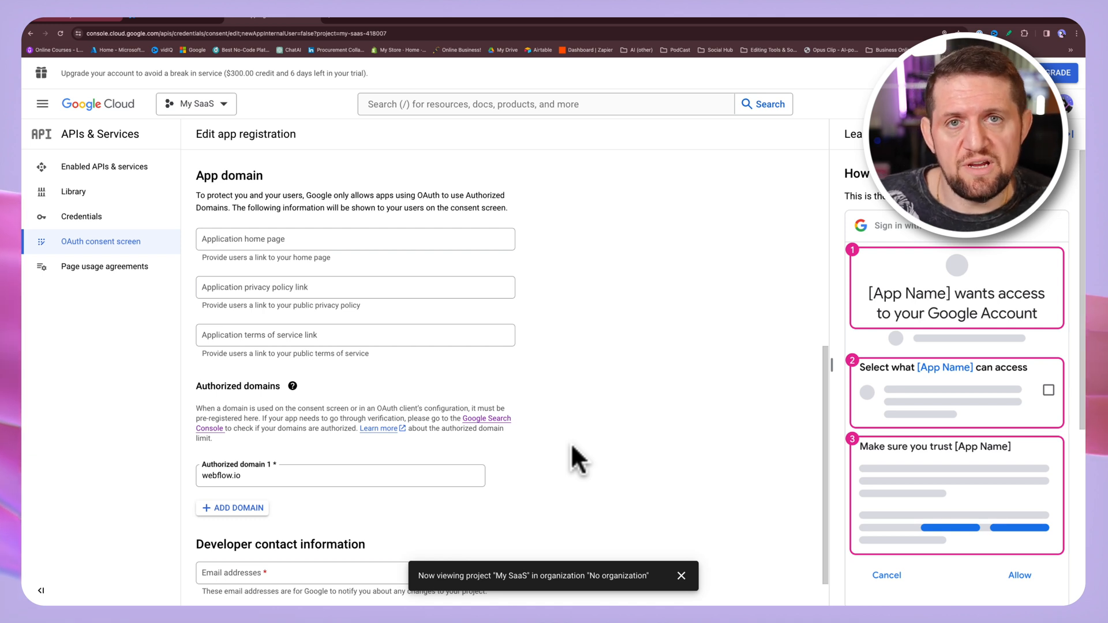
pyautogui.scroll(-1, 404, 491)
pyautogui.click(324, 536)
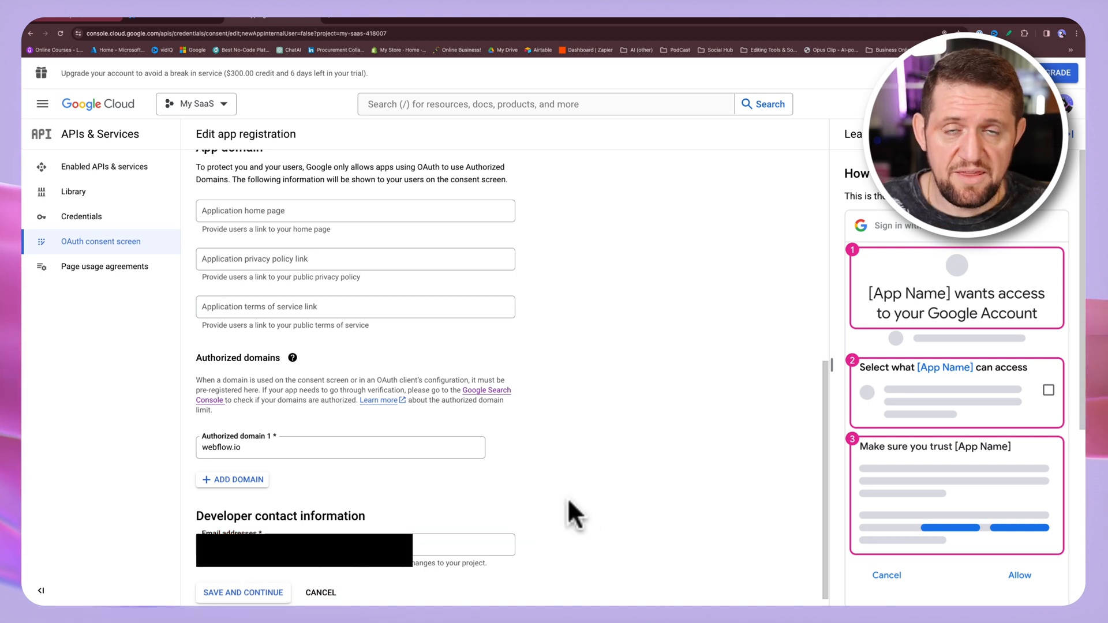
pyautogui.click(219, 594)
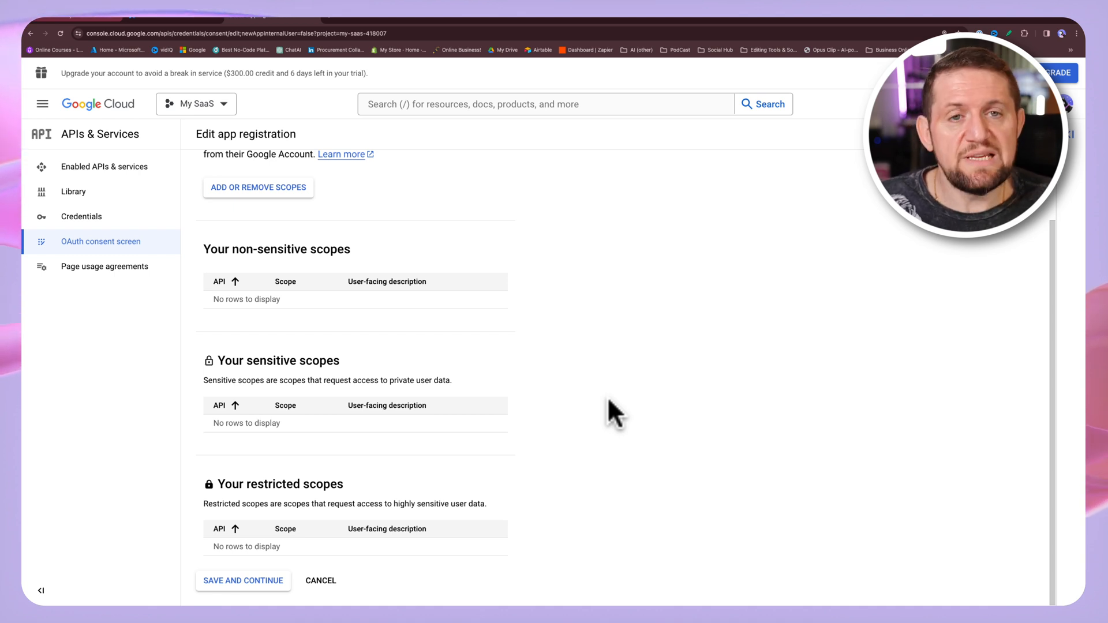
# - Save the scopes without adding any, add the tester's e-mail as a test user and save
pyautogui.click(243, 580)
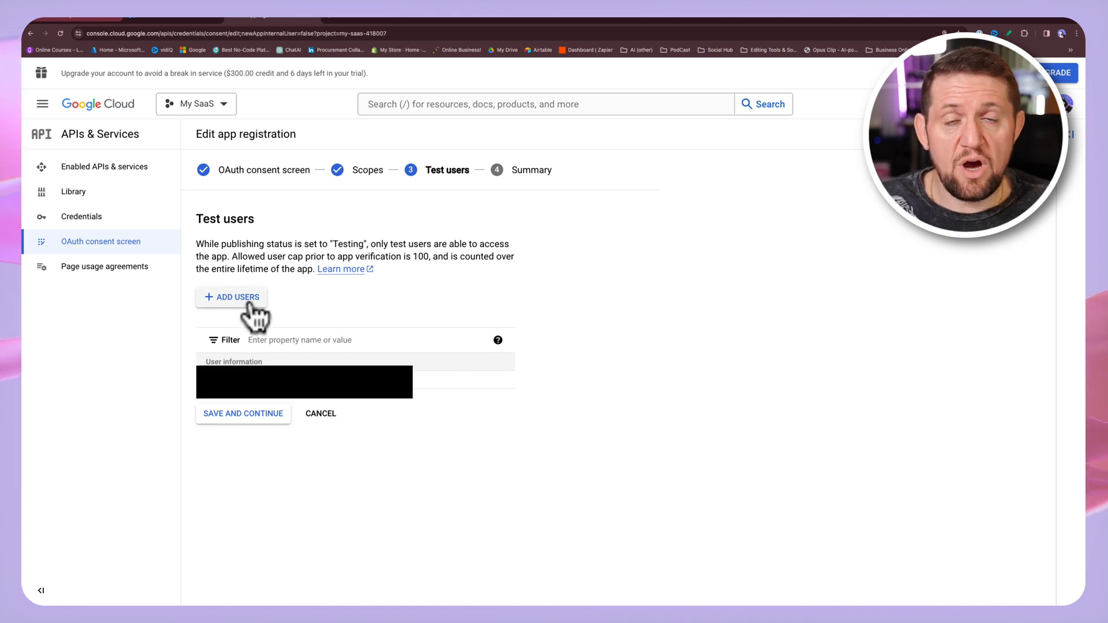
pyautogui.click(250, 312)
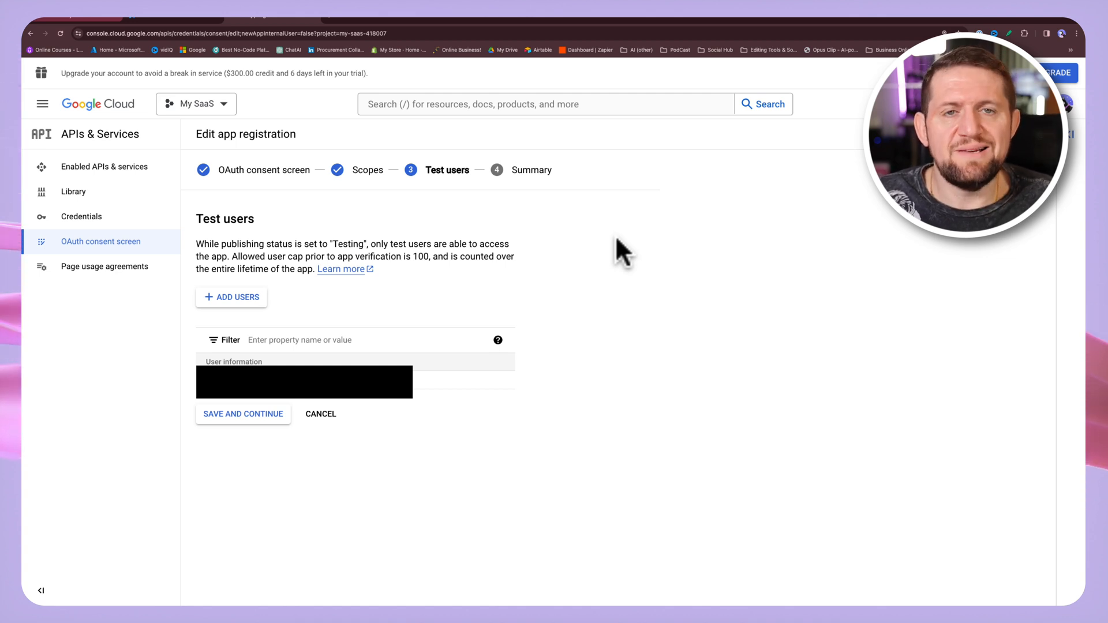
pyautogui.click(247, 424)
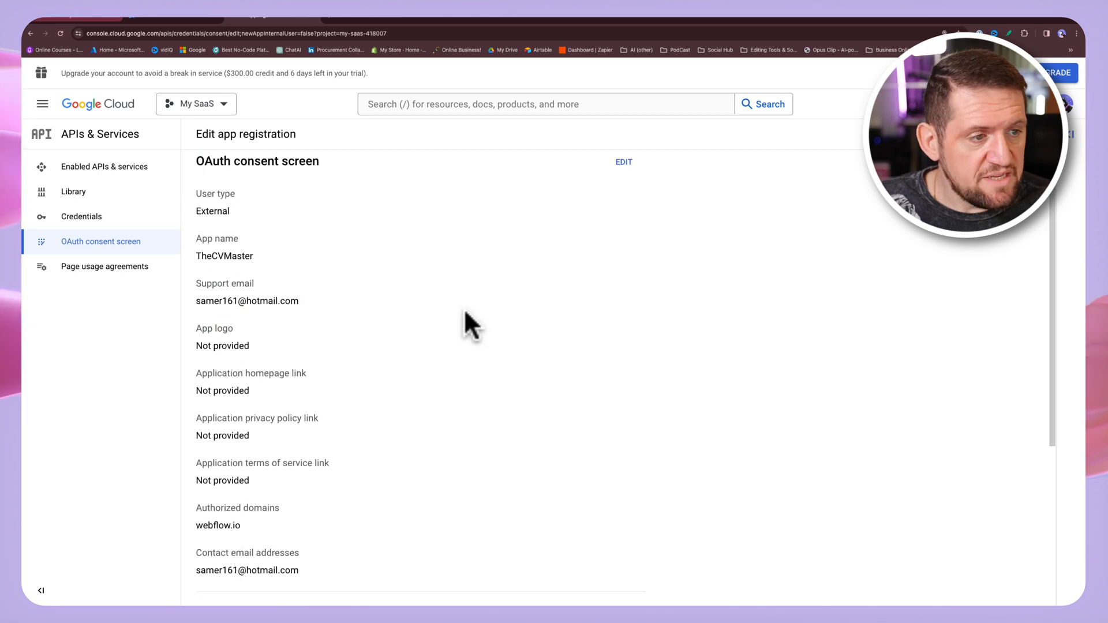
# - Review the app registration summary and return to the OAuth consent screen dashboard
pyautogui.scroll(-5, 464, 308)
pyautogui.scroll(5, 465, 314)
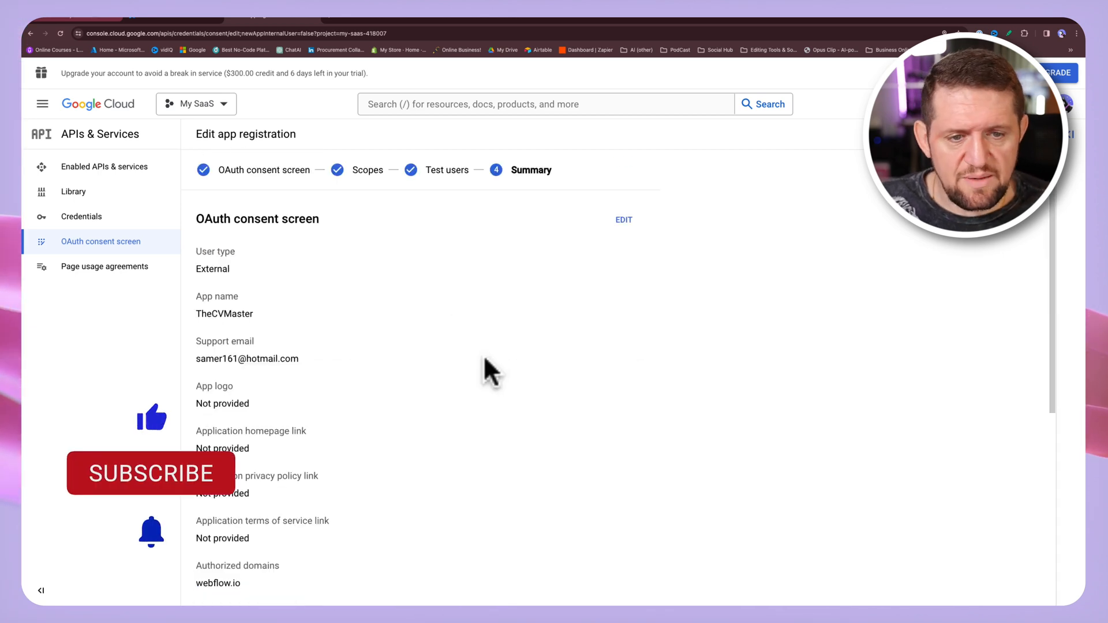
pyautogui.scroll(-4, 499, 361)
pyautogui.scroll(-2, 502, 363)
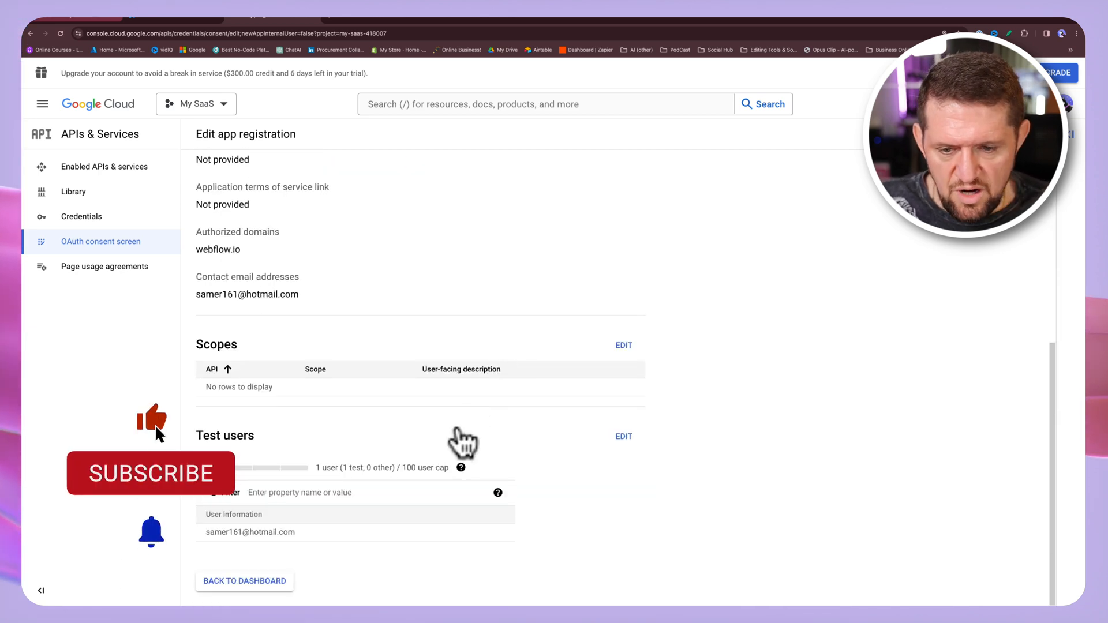
pyautogui.click(263, 583)
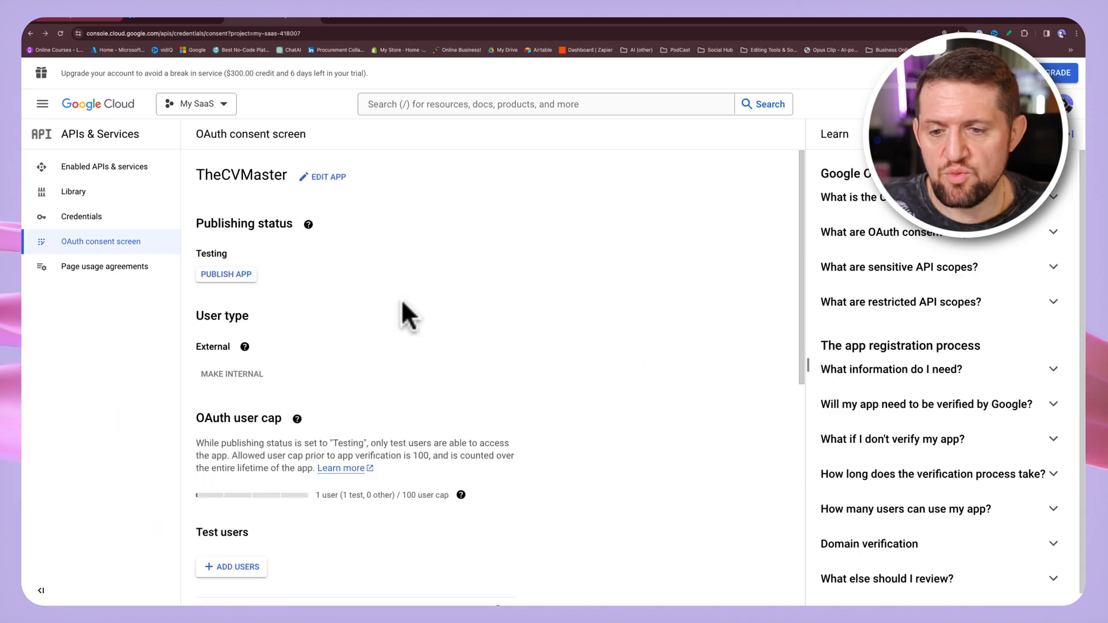
# - Start a new OAuth client ID credential with Web application as the application type
pyautogui.click(75, 218)
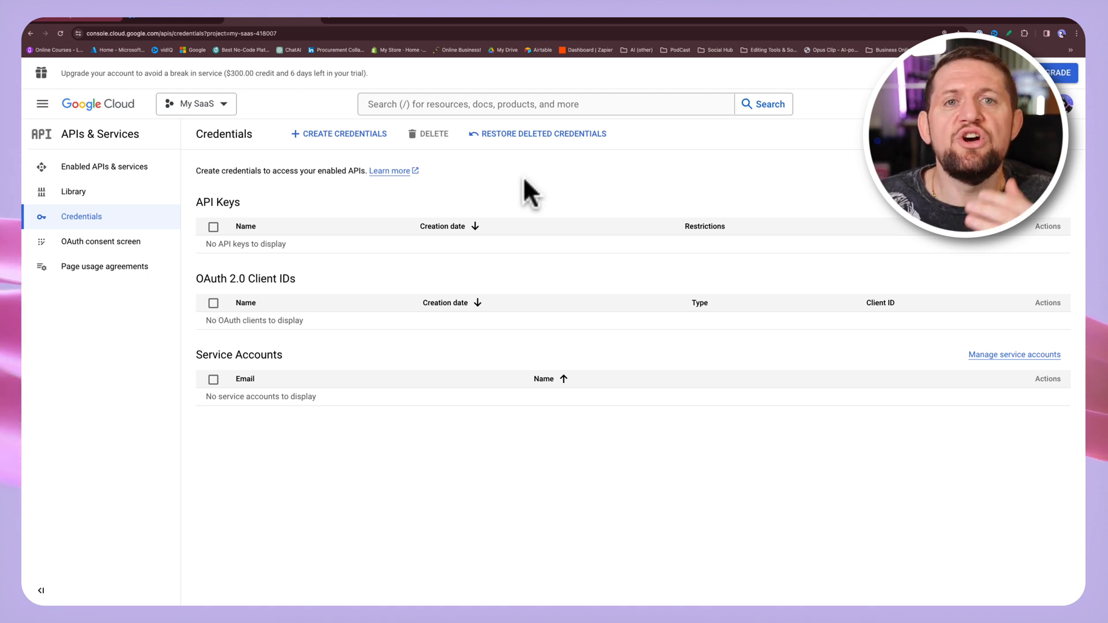
pyautogui.click(335, 141)
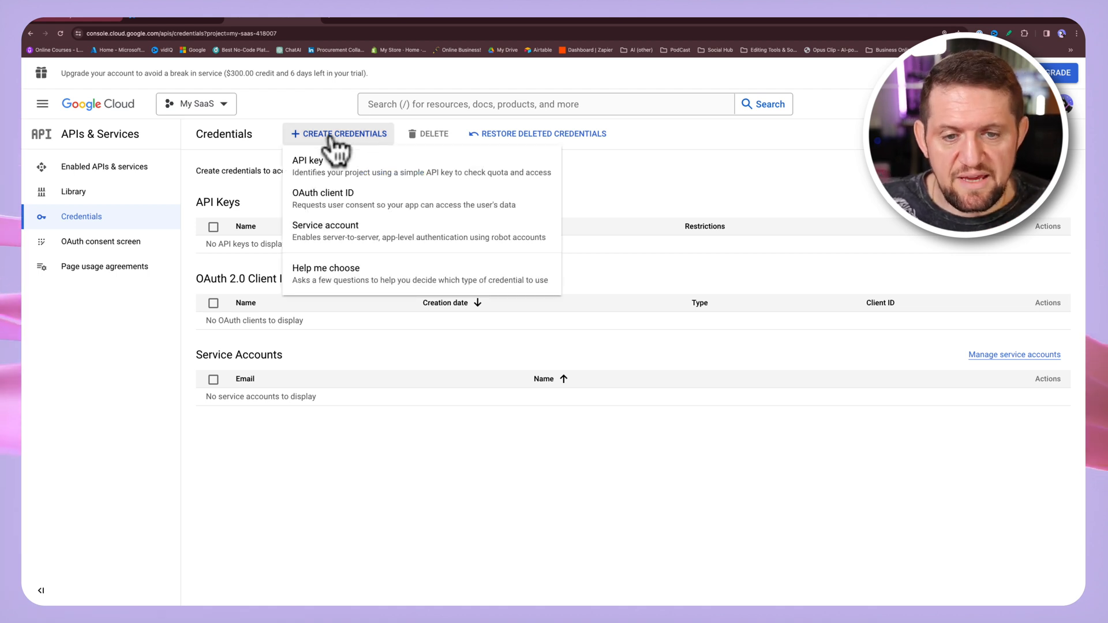
pyautogui.click(335, 202)
pyautogui.click(386, 231)
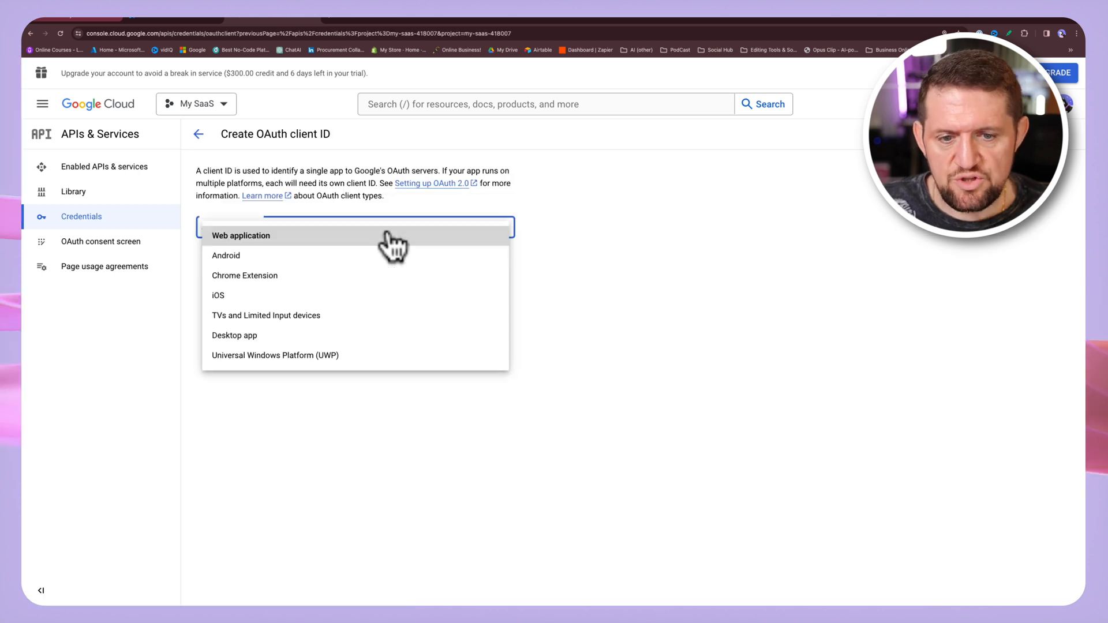
pyautogui.click(355, 236)
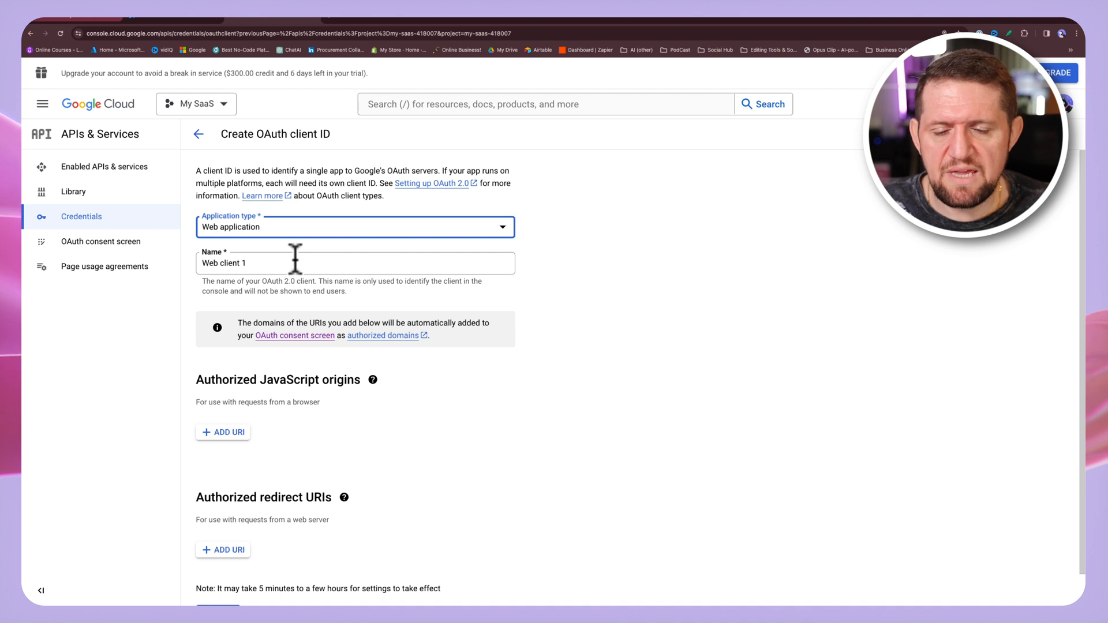
pyautogui.scroll(-1, 293, 300)
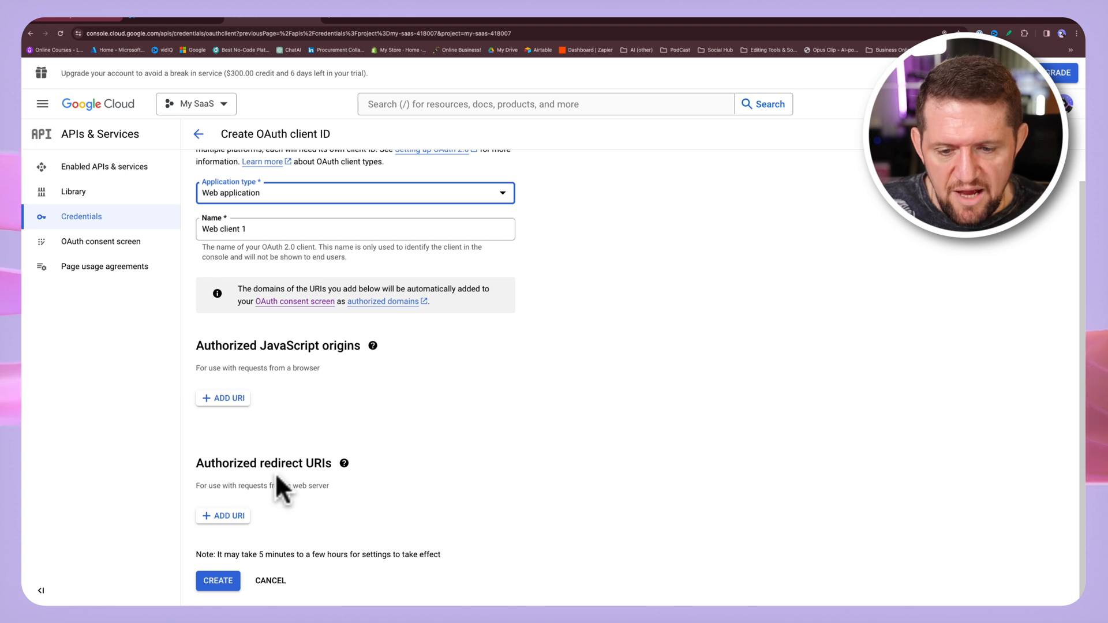
pyautogui.click(344, 464)
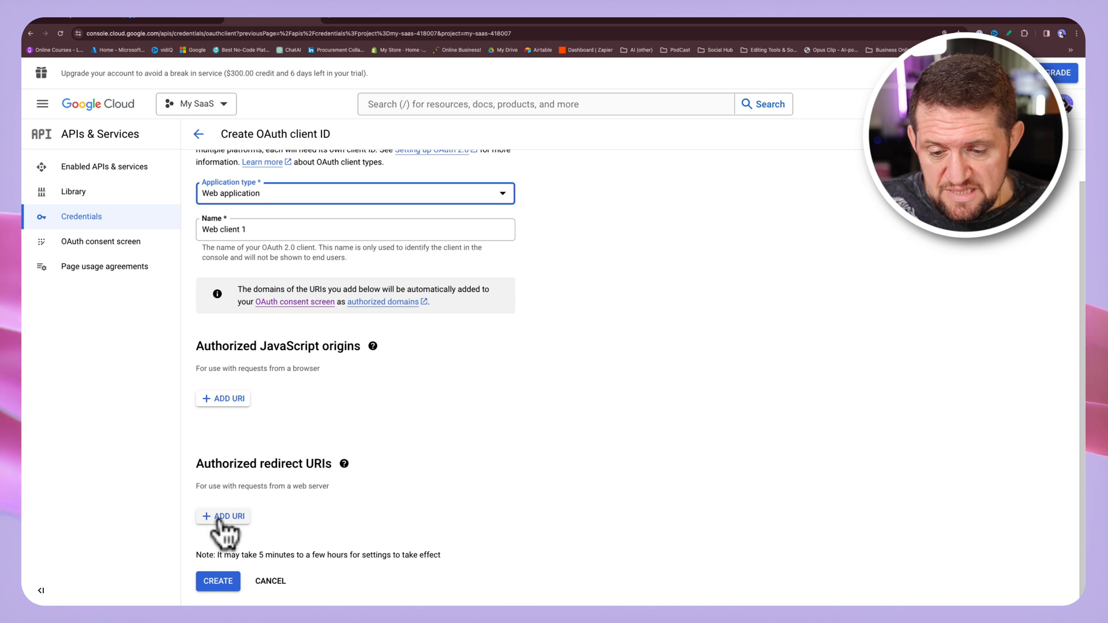
pyautogui.click(224, 516)
pyautogui.rightClick(222, 524)
pyautogui.click(248, 495)
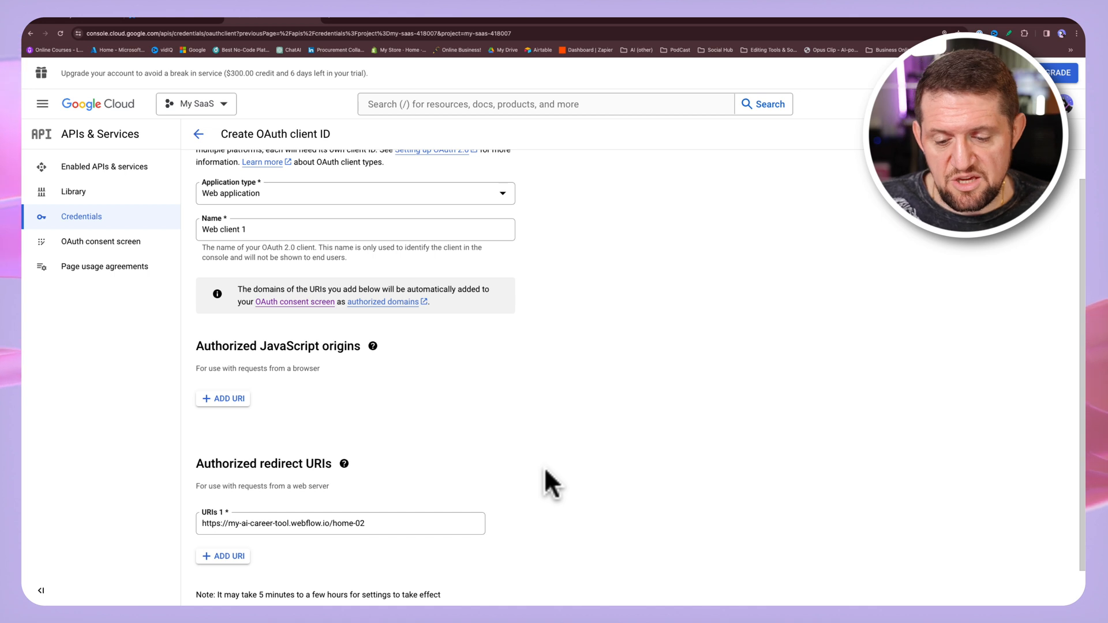
pyautogui.scroll(-1, 545, 470)
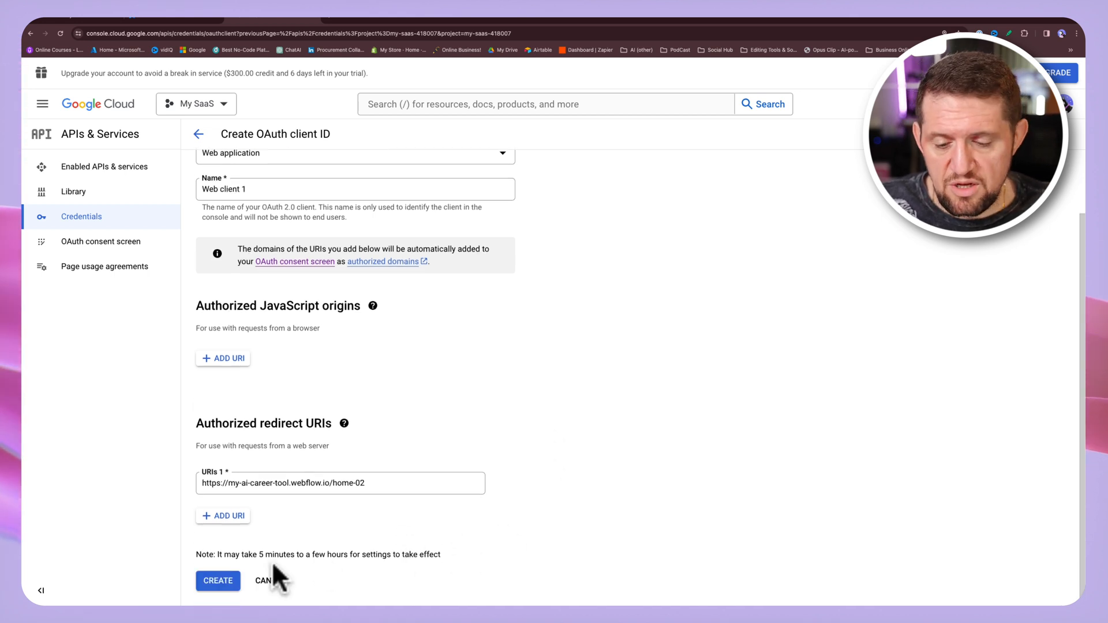
pyautogui.click(219, 581)
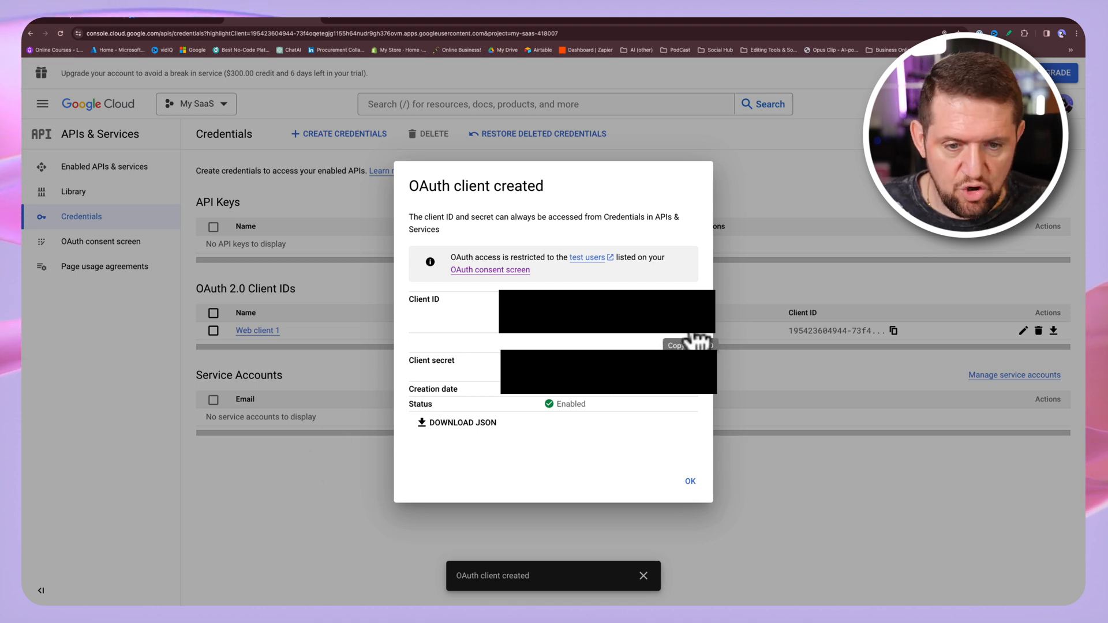
# - Switch to Xano, open the Google OAuth extension's configuration and paste the copied Google client ID
pyautogui.click(144, 21)
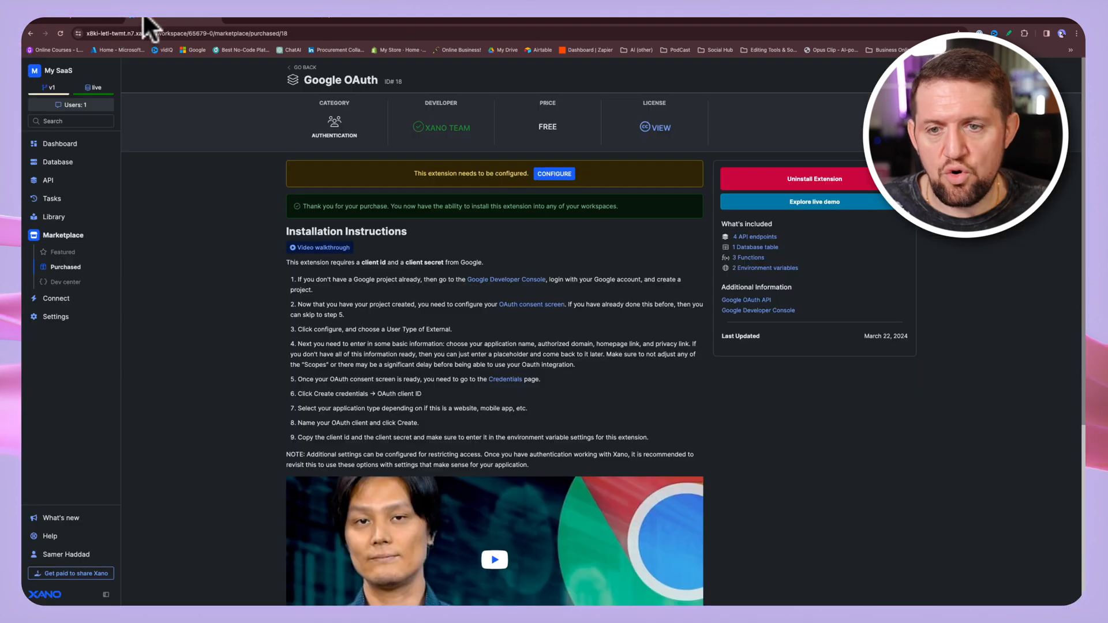
pyautogui.click(555, 175)
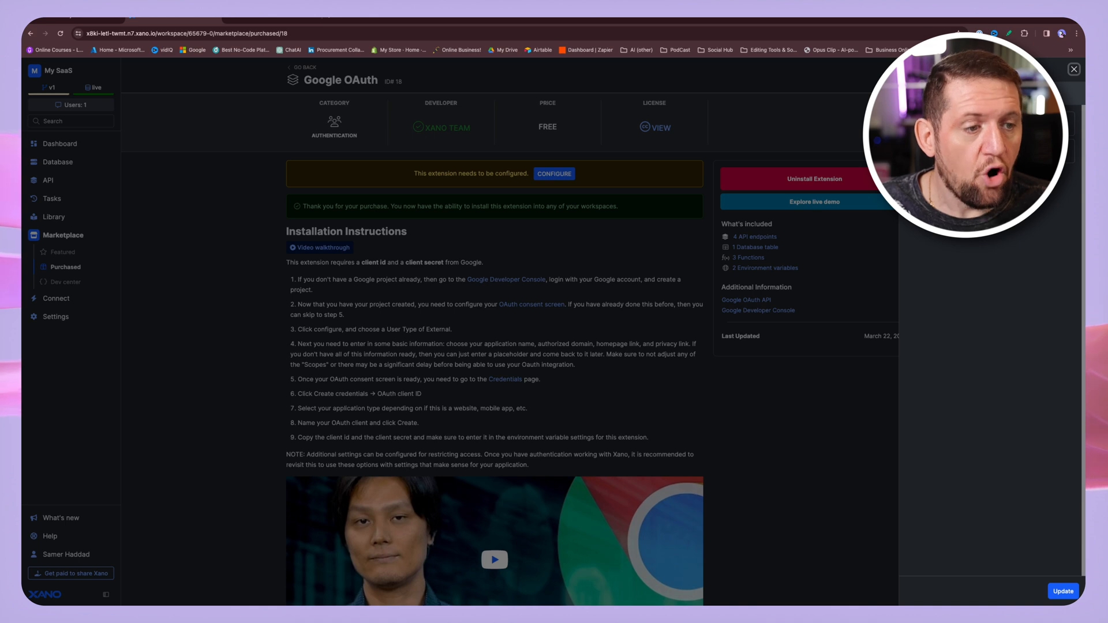
pyautogui.rightClick(848, 124)
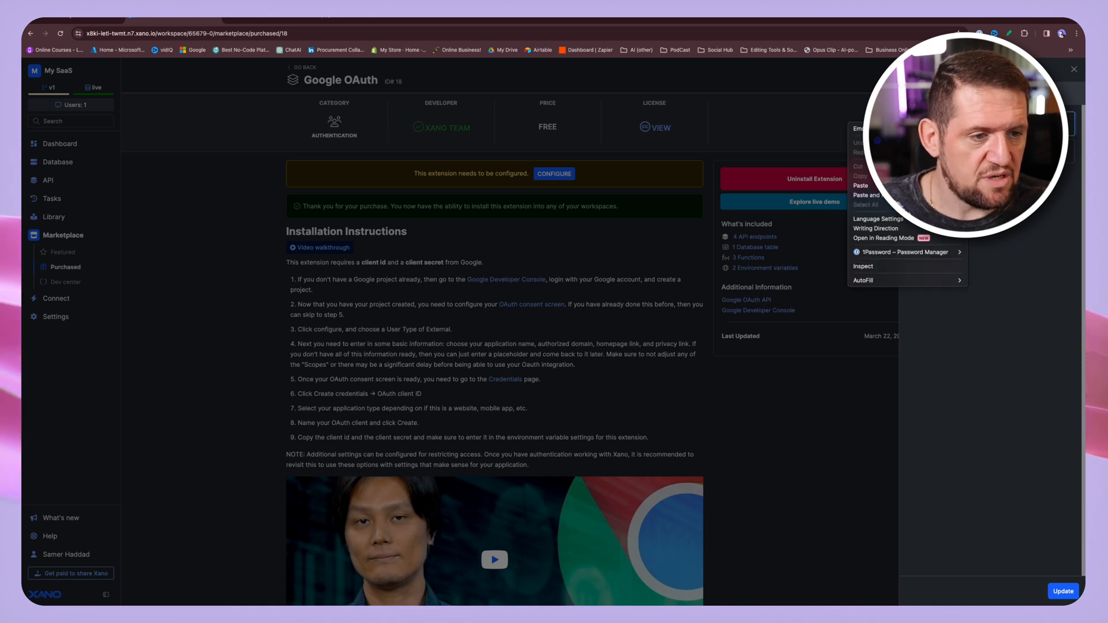
pyautogui.click(908, 186)
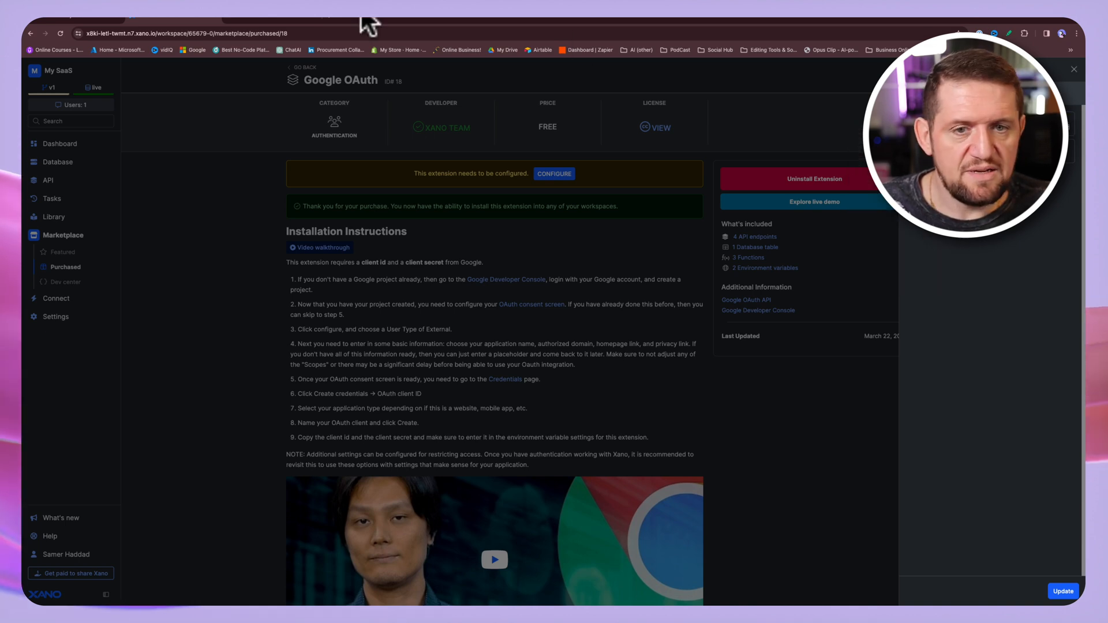
# - Copy the Google OAuth client secret from Google Cloud, paste it into Xano's Google OAuth configuration and save the update
pyautogui.click(260, 23)
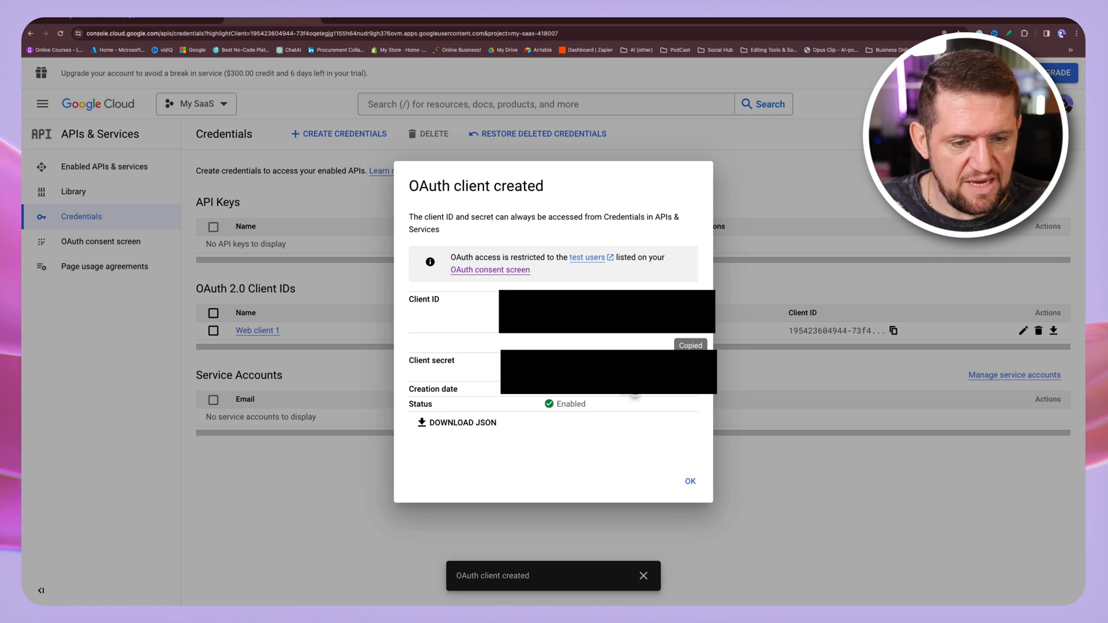
pyautogui.click(691, 375)
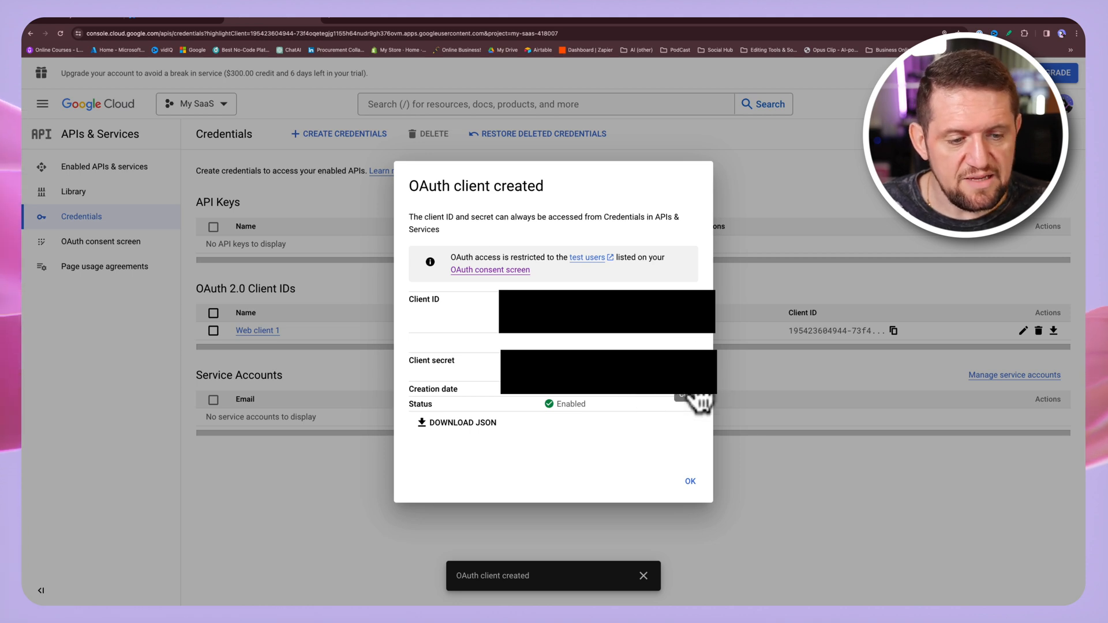
pyautogui.click(145, 19)
pyautogui.rightClick(949, 152)
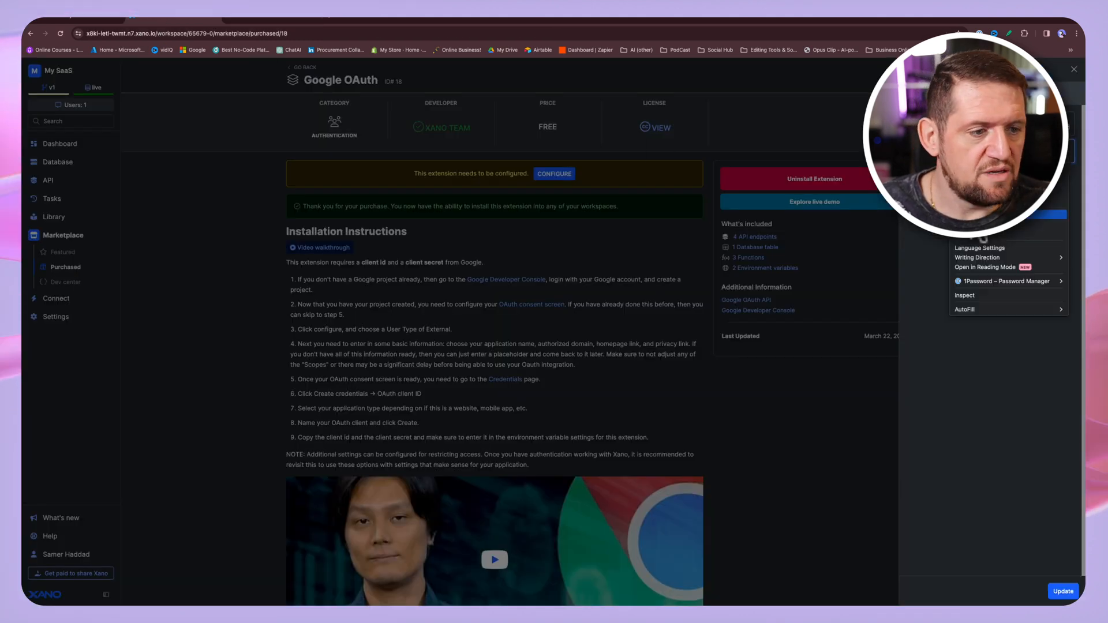
pyautogui.click(981, 214)
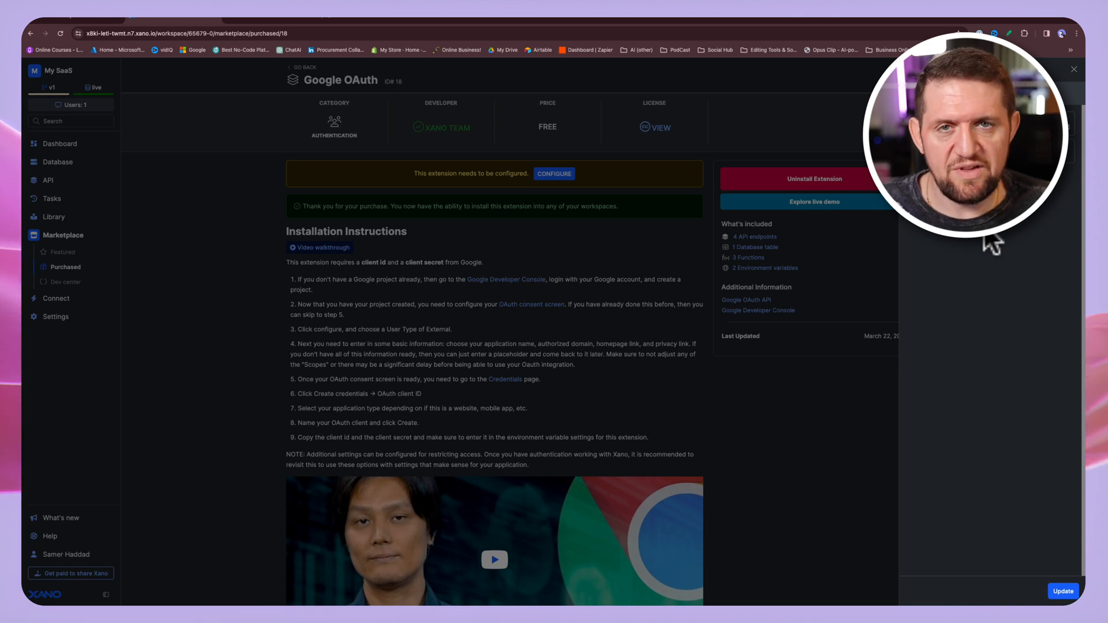
pyautogui.click(1063, 591)
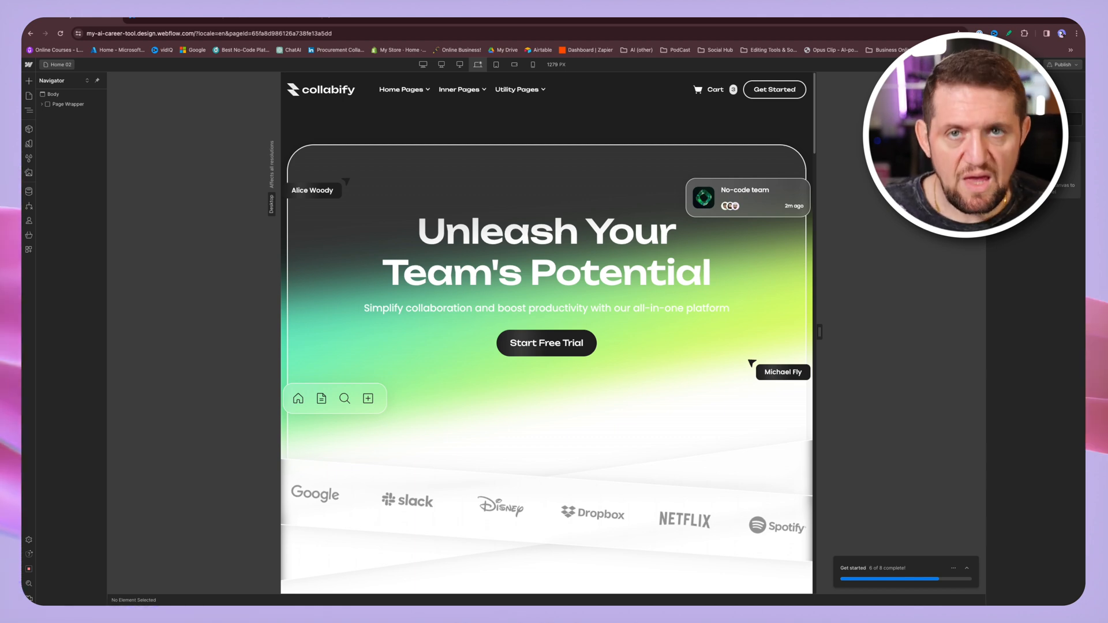
# - Open the Sign Up page in the Webflow Designer and label the extra button below Sign Up "Google Sign Up"
pyautogui.click(29, 95)
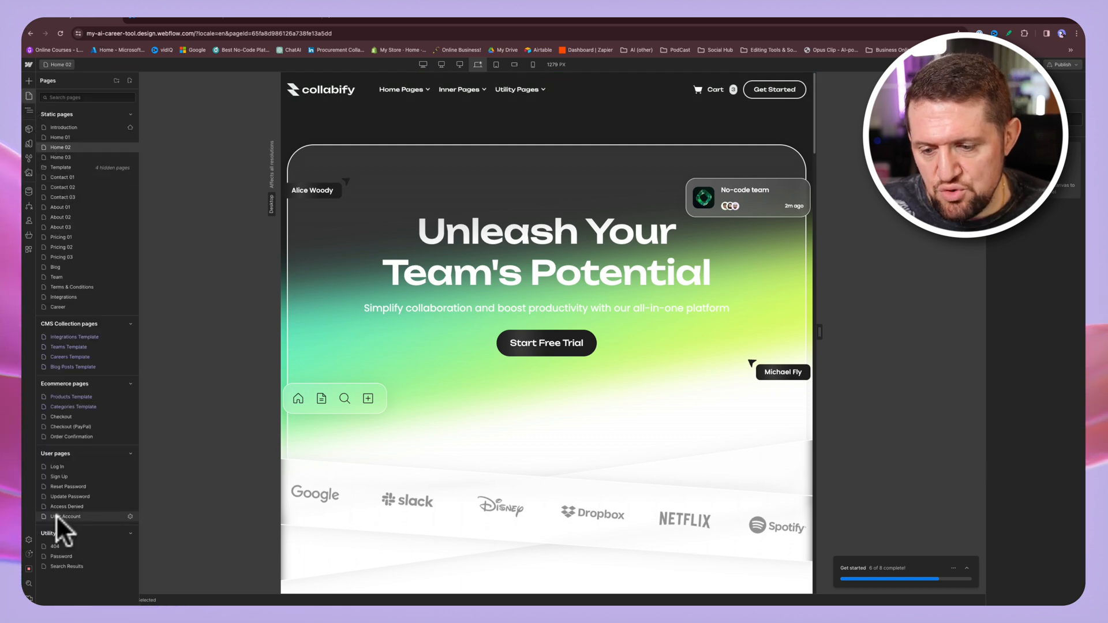
pyautogui.click(59, 476)
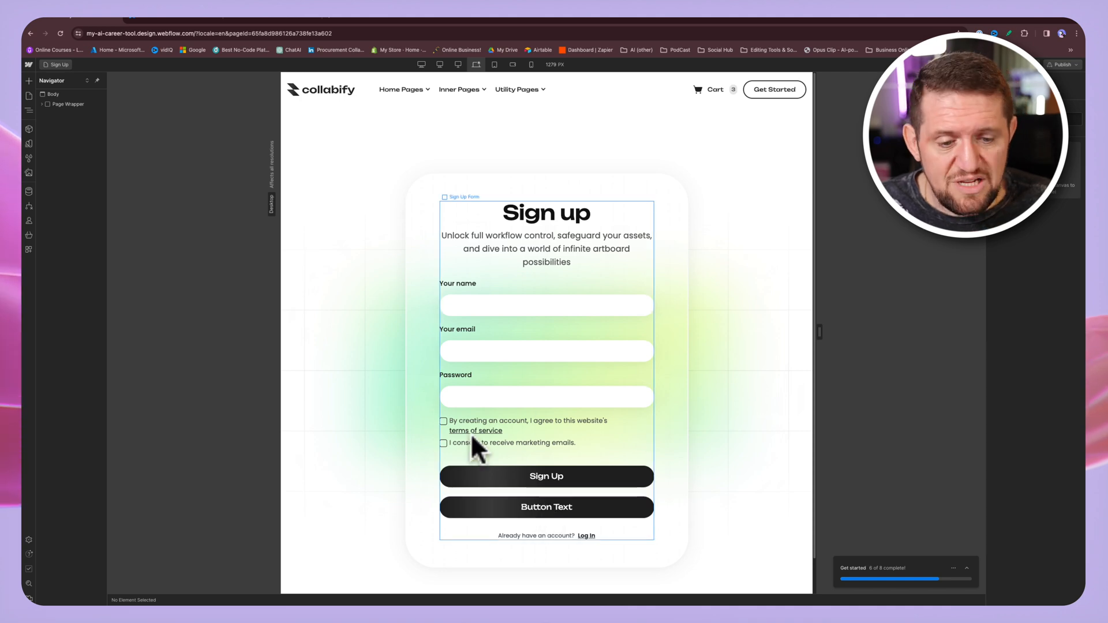
pyautogui.click(547, 509)
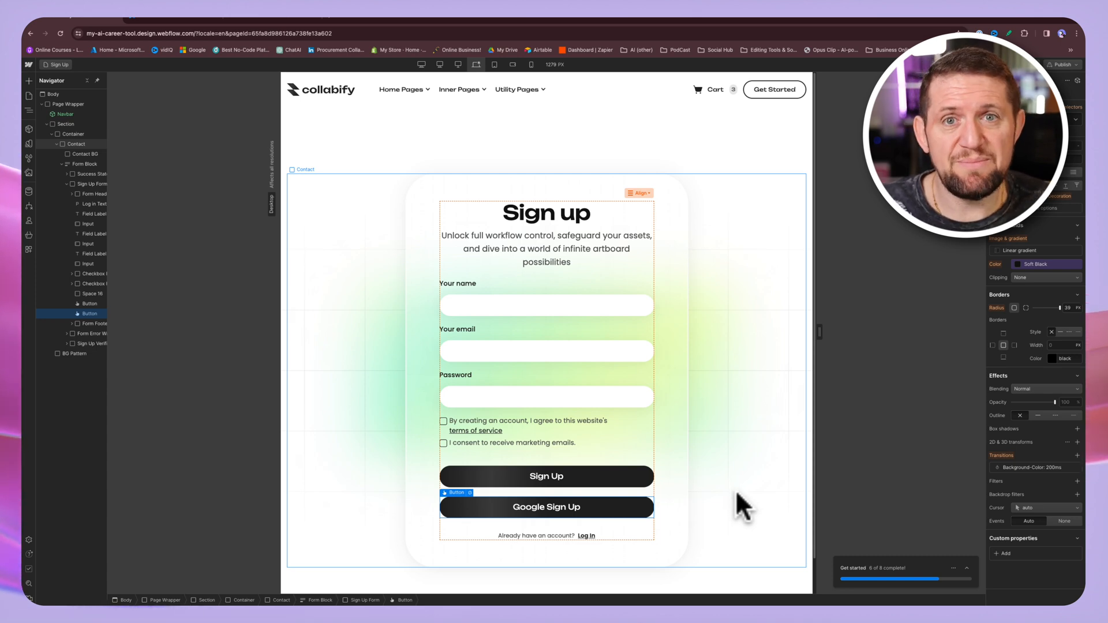
# - Add a custom attribute named wized with the value GoogleAoathButton to the Google Sign Up button
pyautogui.click(1018, 94)
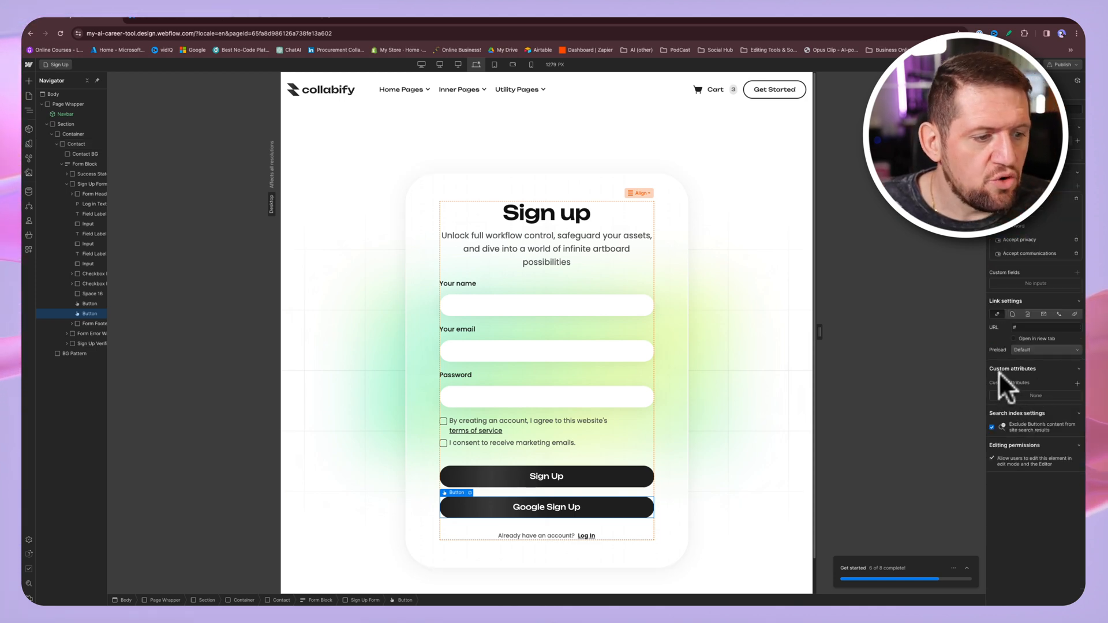
pyautogui.click(1076, 383)
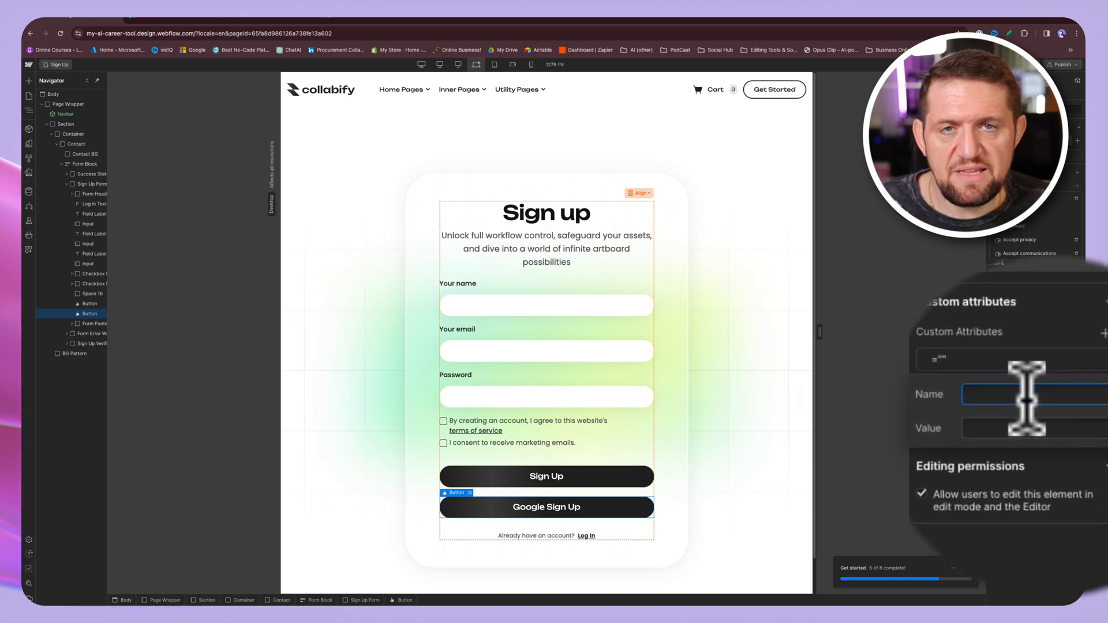
pyautogui.write('wized')
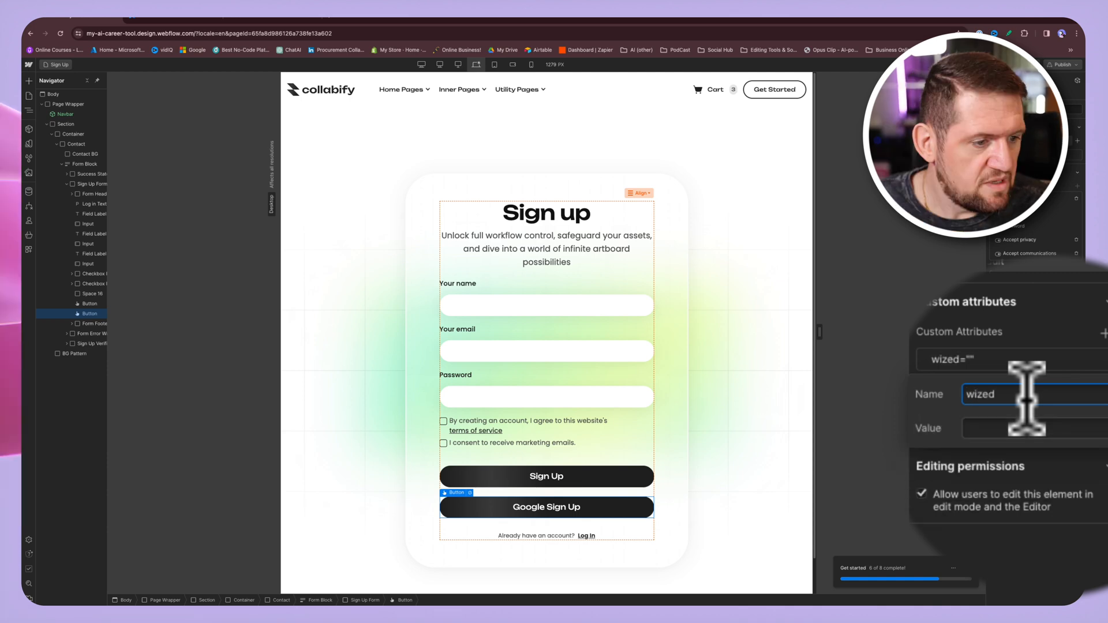
pyautogui.click(1017, 429)
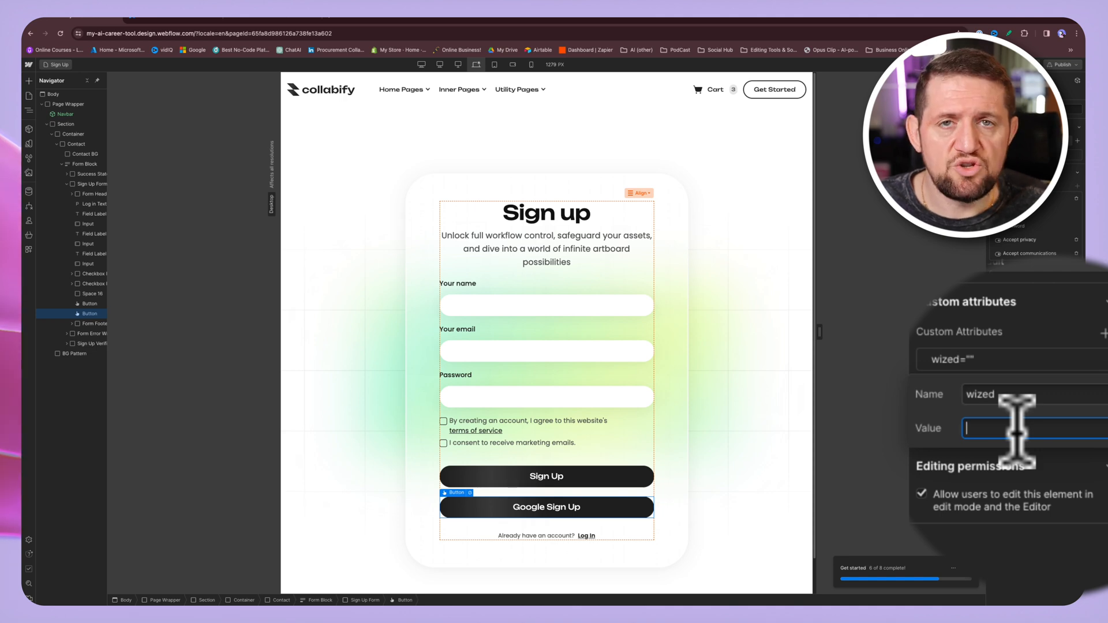
pyautogui.hotkey('ctrl', 'v')
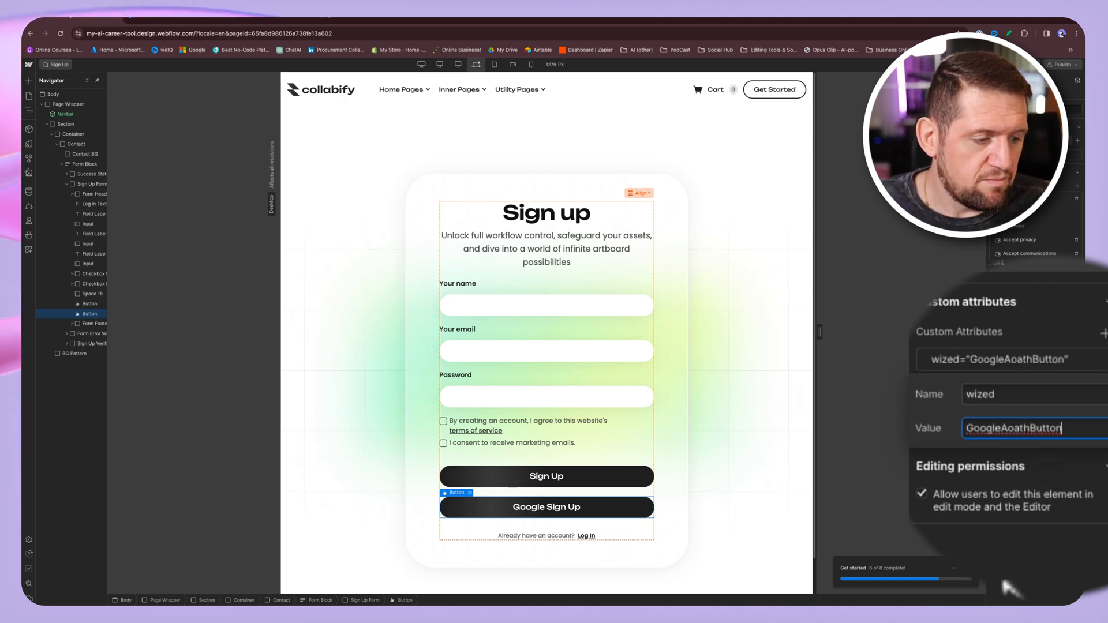
pyautogui.press('Return')
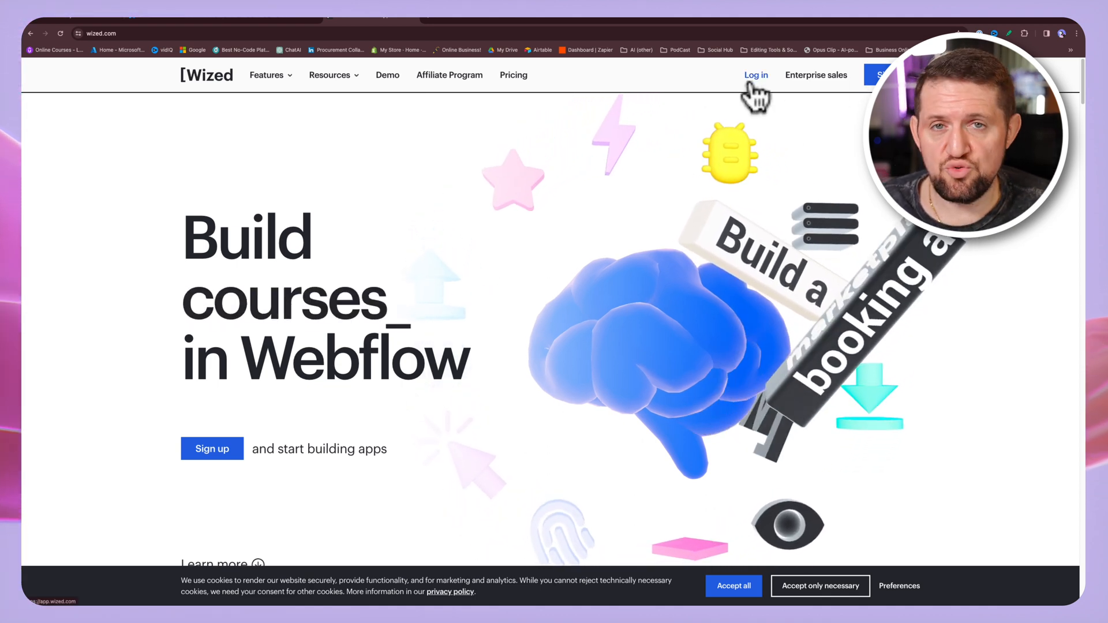
# - Log in to Wized and start setting up a new project
pyautogui.click(751, 85)
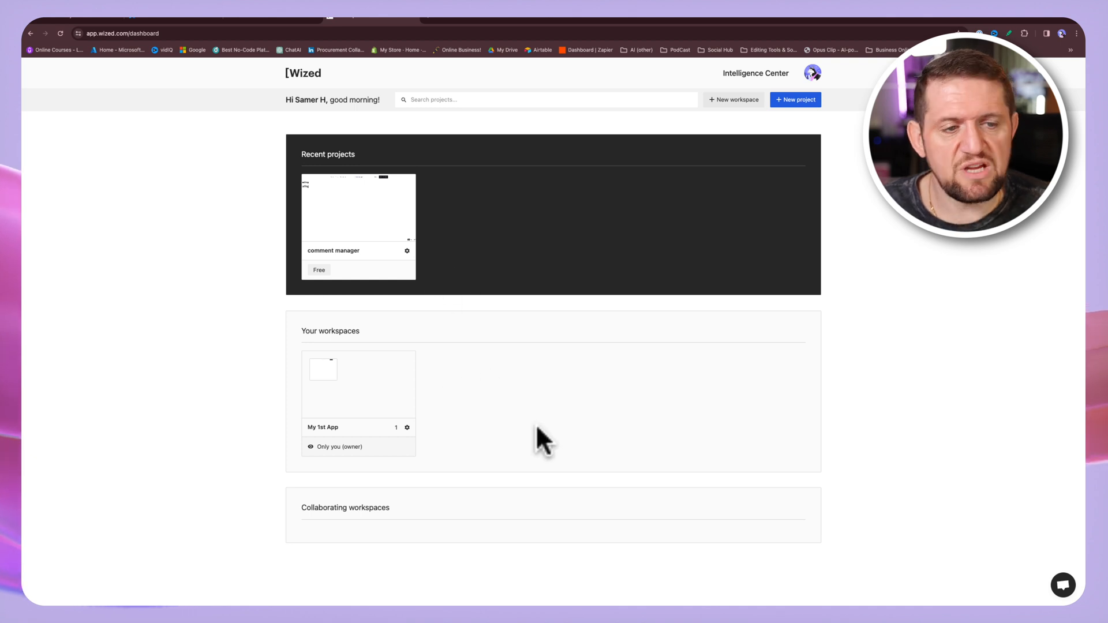
pyautogui.click(796, 102)
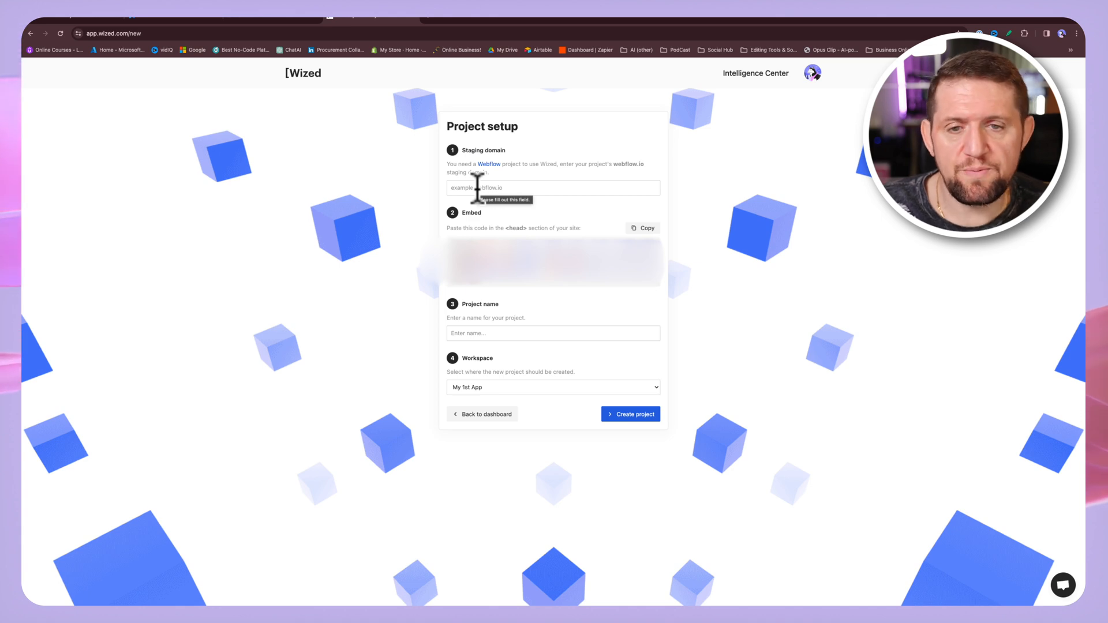
# - Copy my-ai-career-tool.design.webflow.com from the Webflow Designer's address and paste it as the Wized project's staging domain
pyautogui.click(48, 17)
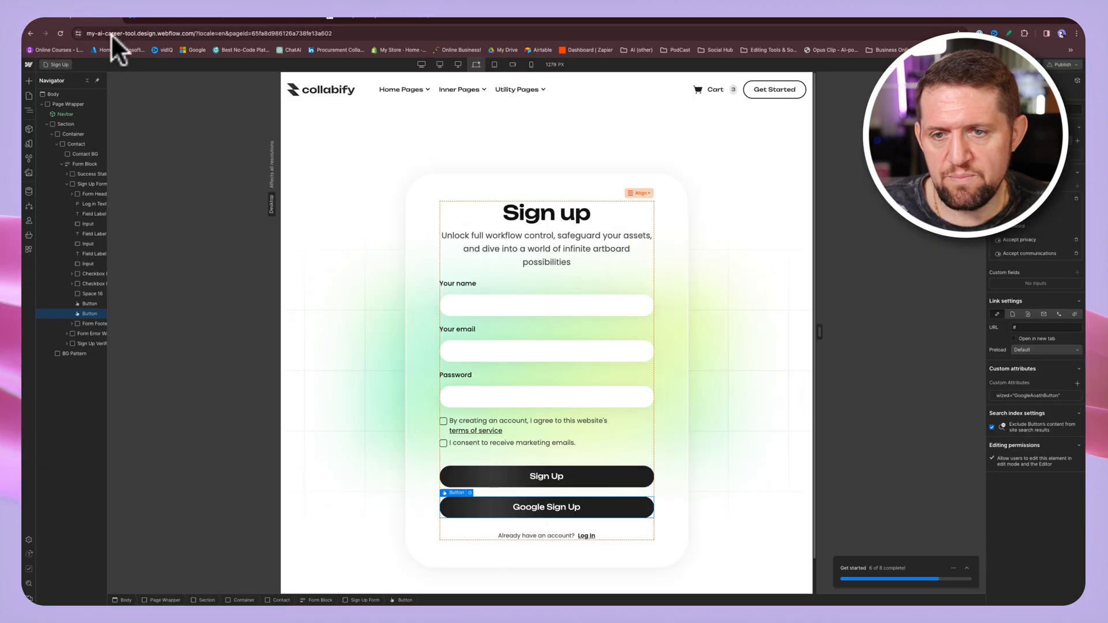
pyautogui.click(29, 94)
pyautogui.click(74, 127)
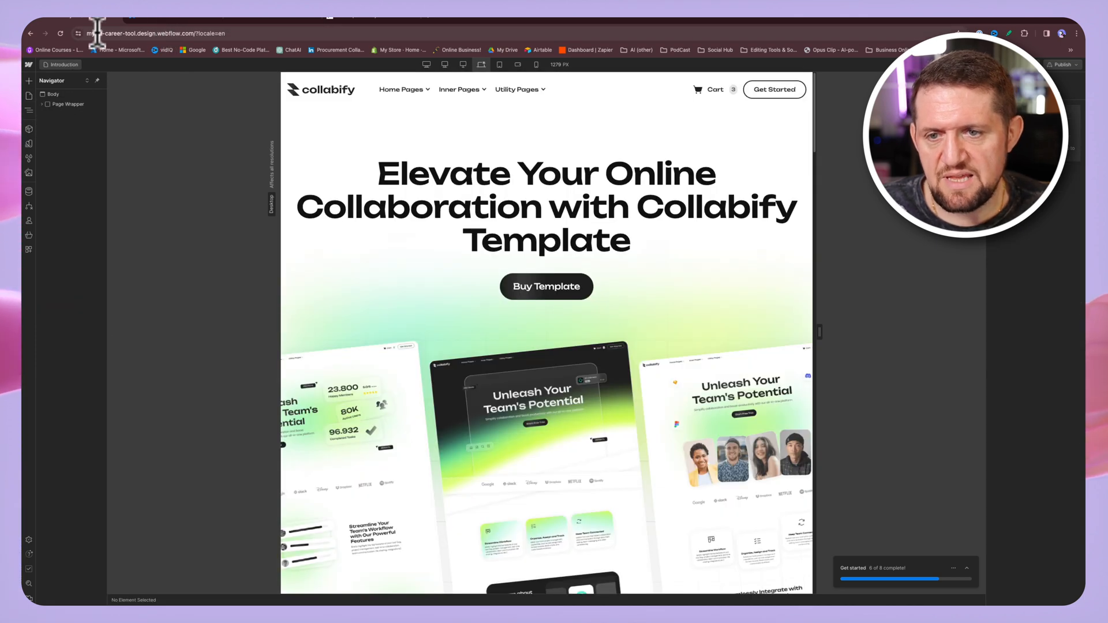
pyautogui.moveTo(97, 33); pyautogui.dragTo(214, 33)
pyautogui.press('super+c')
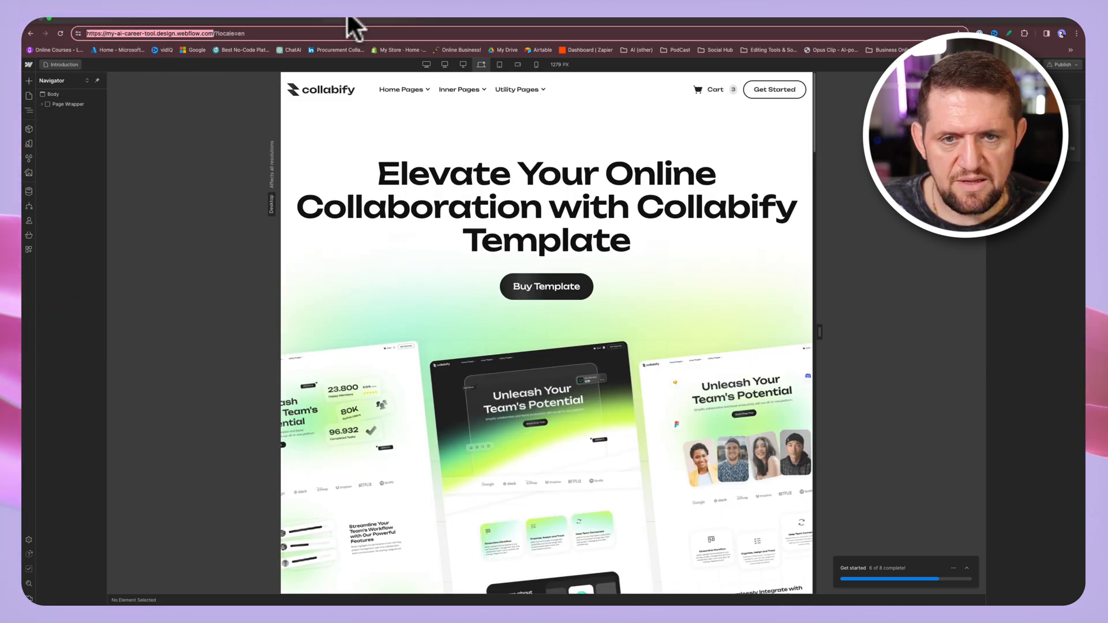
pyautogui.click(349, 16)
pyautogui.rightClick(476, 186)
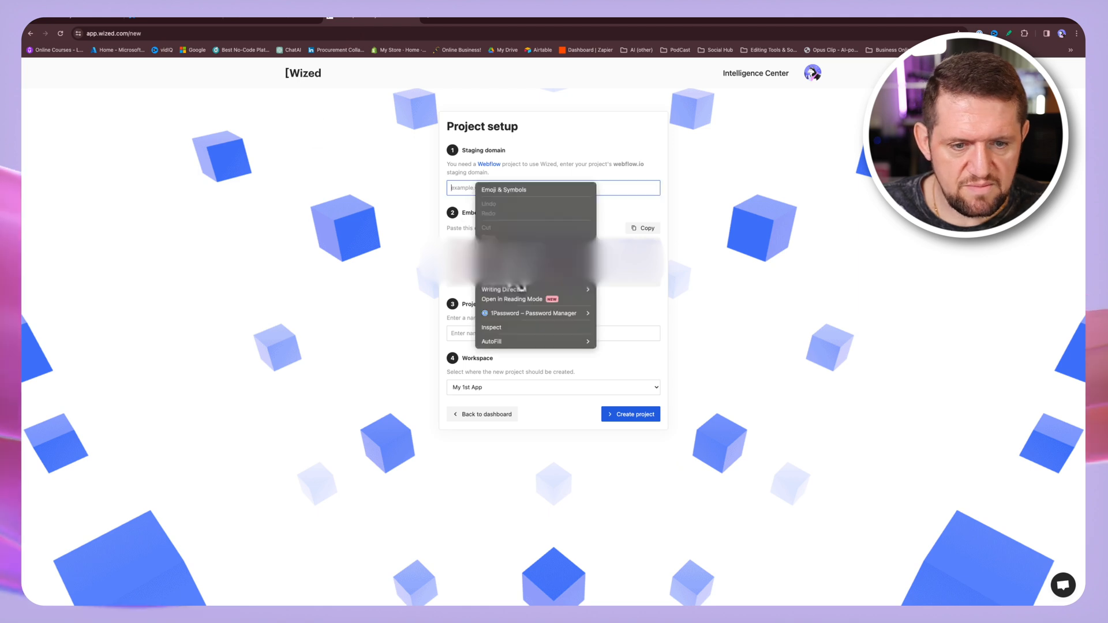
pyautogui.click(493, 247)
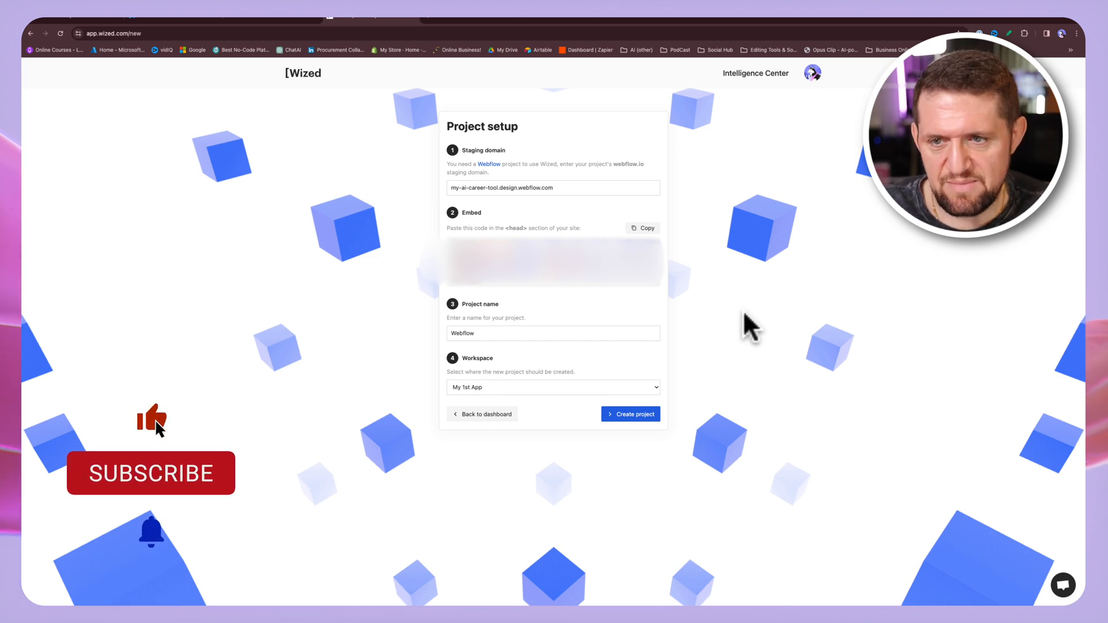
# - Switch to Webflow and open the custom code settings of the My AI Career Tool site
pyautogui.click(74, 12)
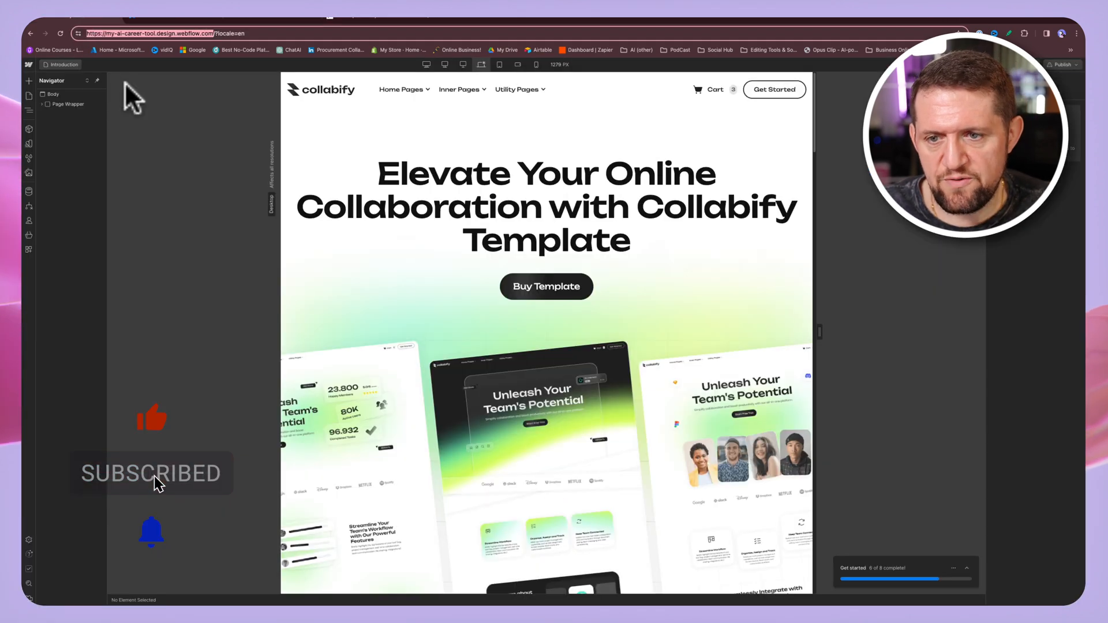
pyautogui.click(28, 64)
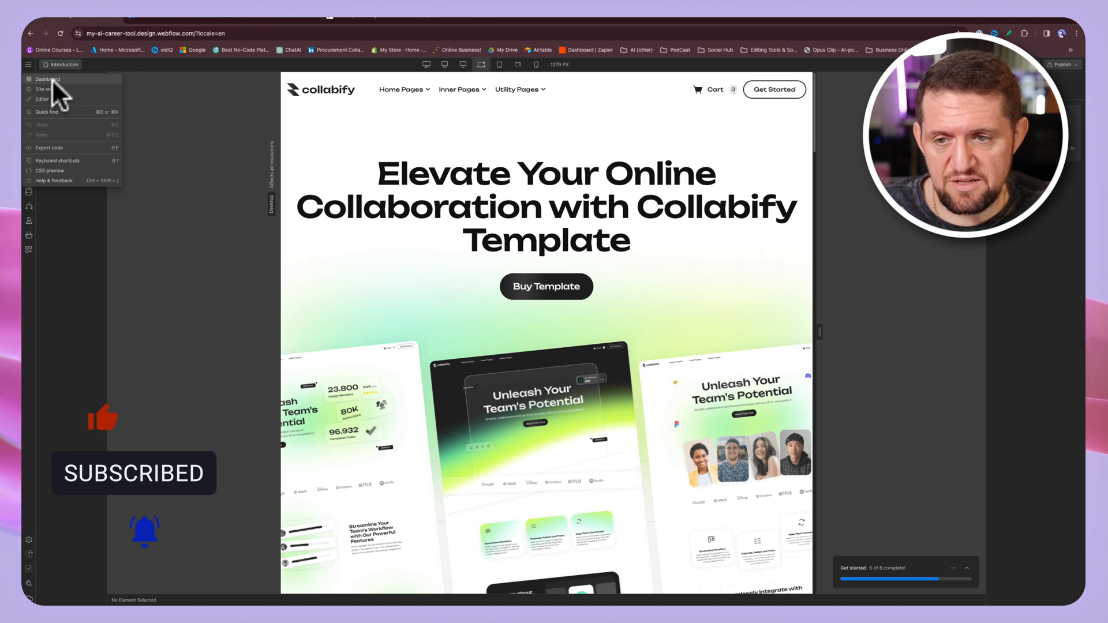
pyautogui.click(51, 79)
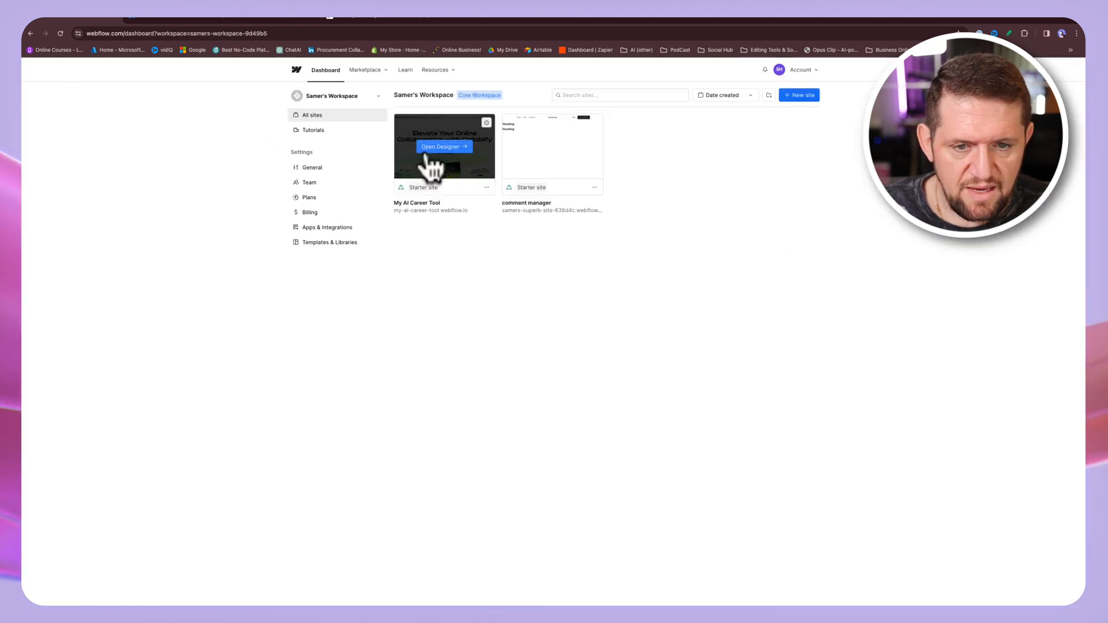
pyautogui.click(429, 193)
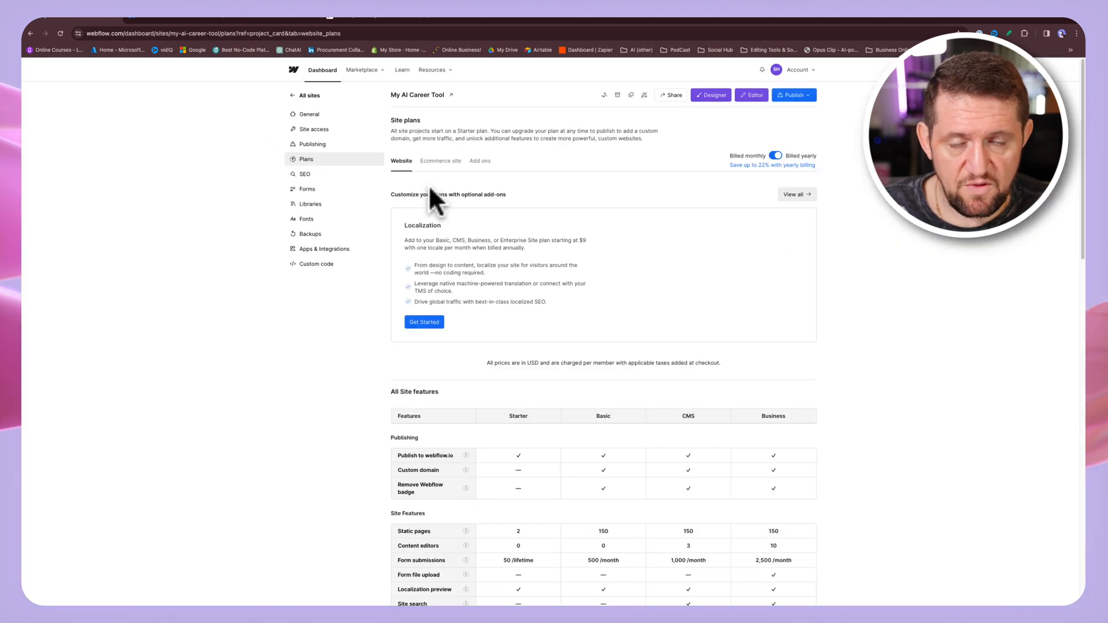
pyautogui.click(321, 265)
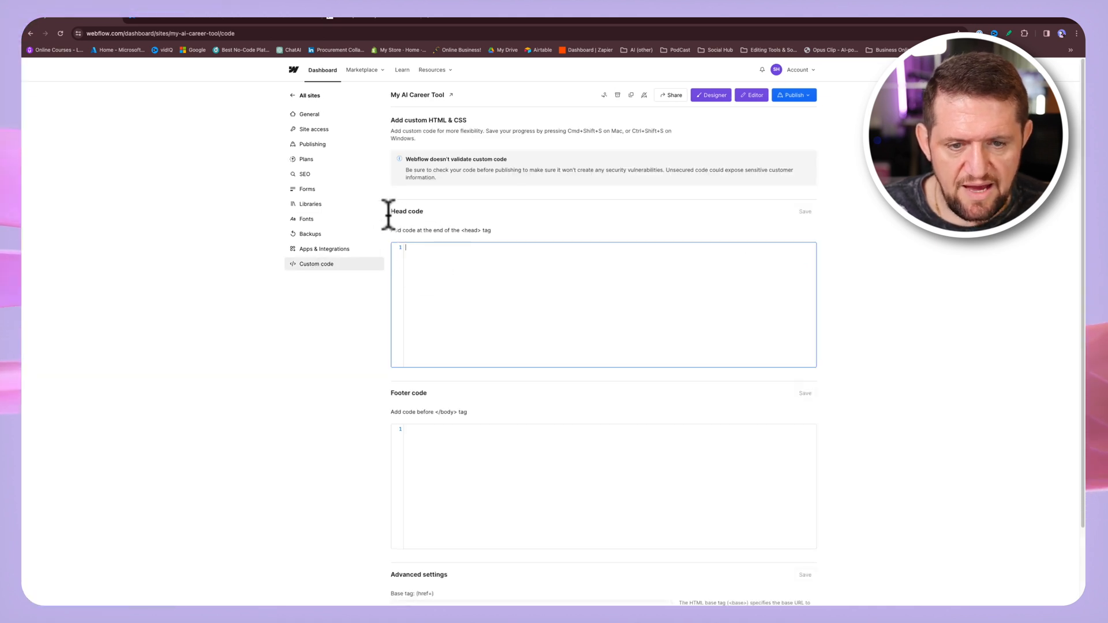
# - Paste the copied Wized embed code into the site's head code, save it and publish to my-ai-career-tool.webflow.io
pyautogui.rightClick(419, 237)
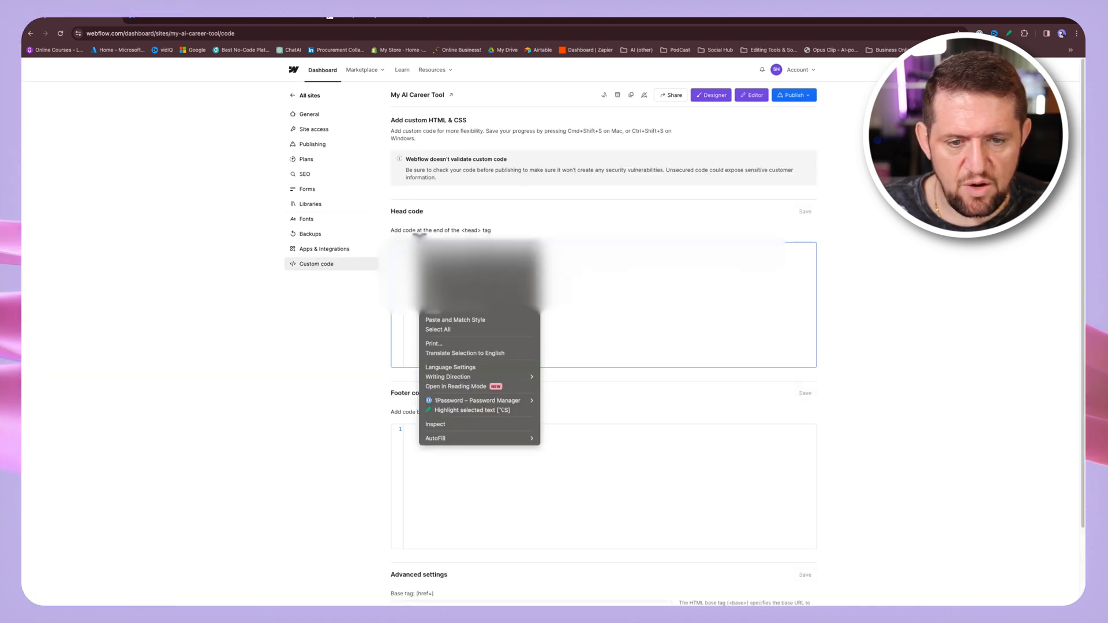
pyautogui.click(455, 311)
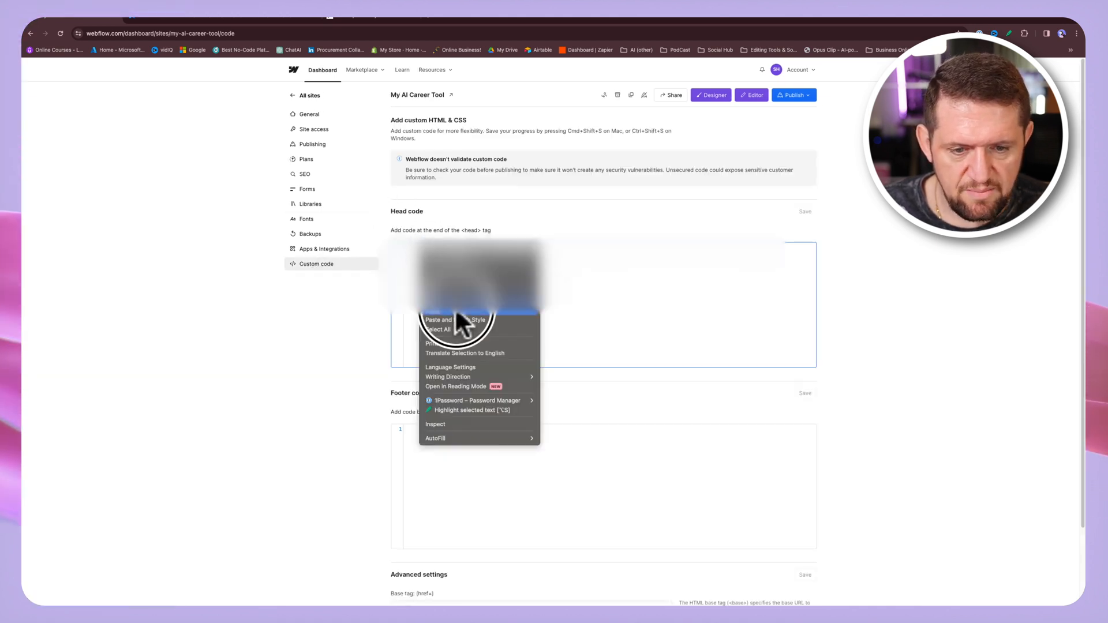
pyautogui.click(805, 212)
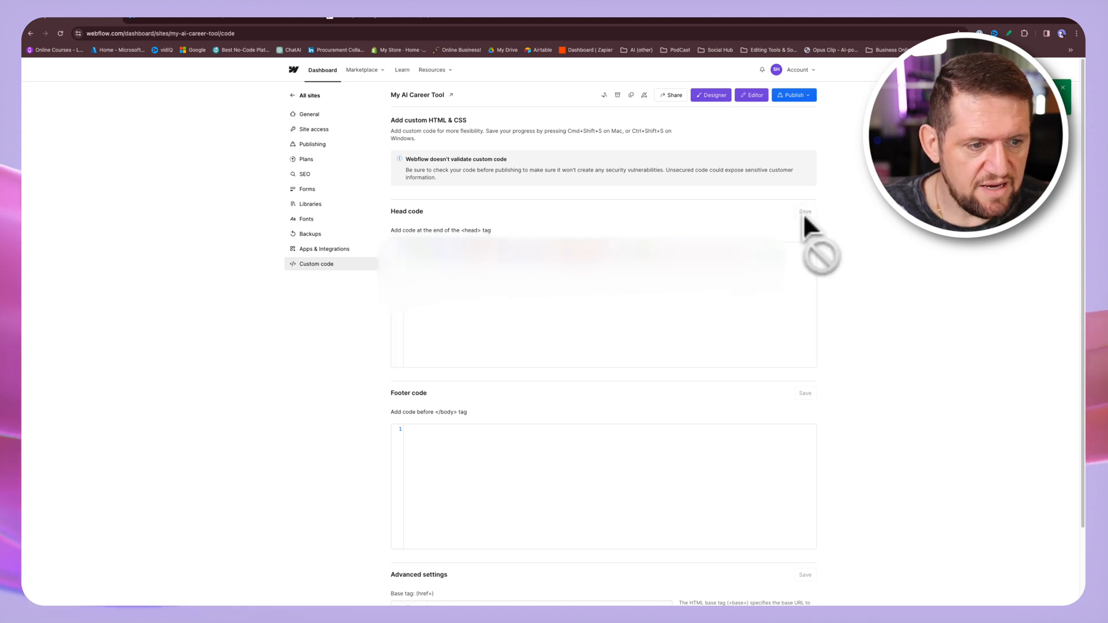
pyautogui.click(810, 98)
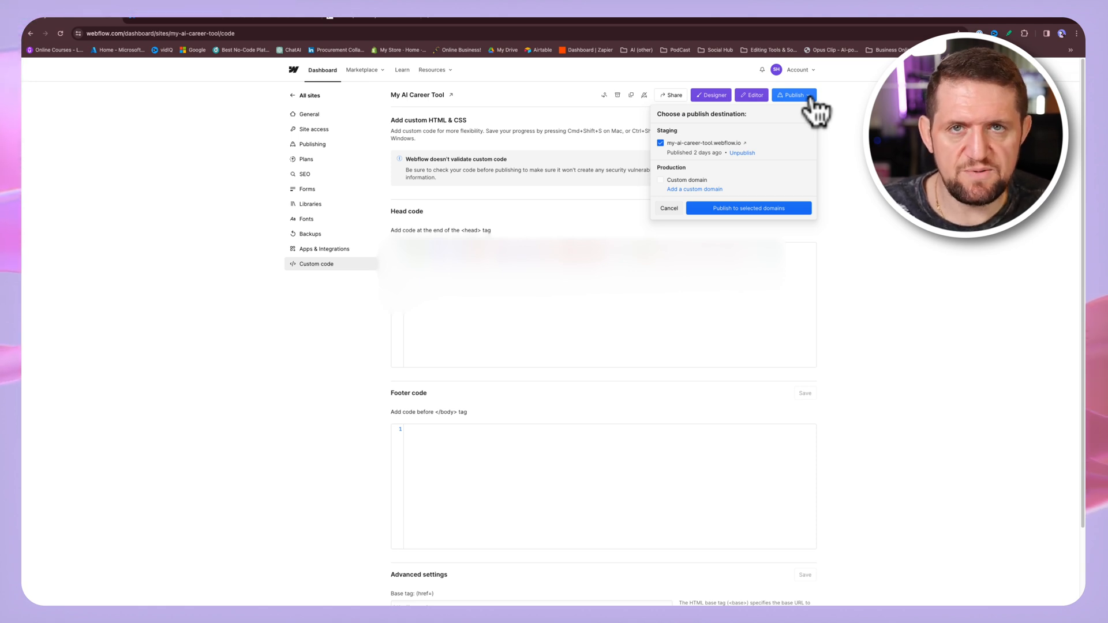
pyautogui.click(743, 219)
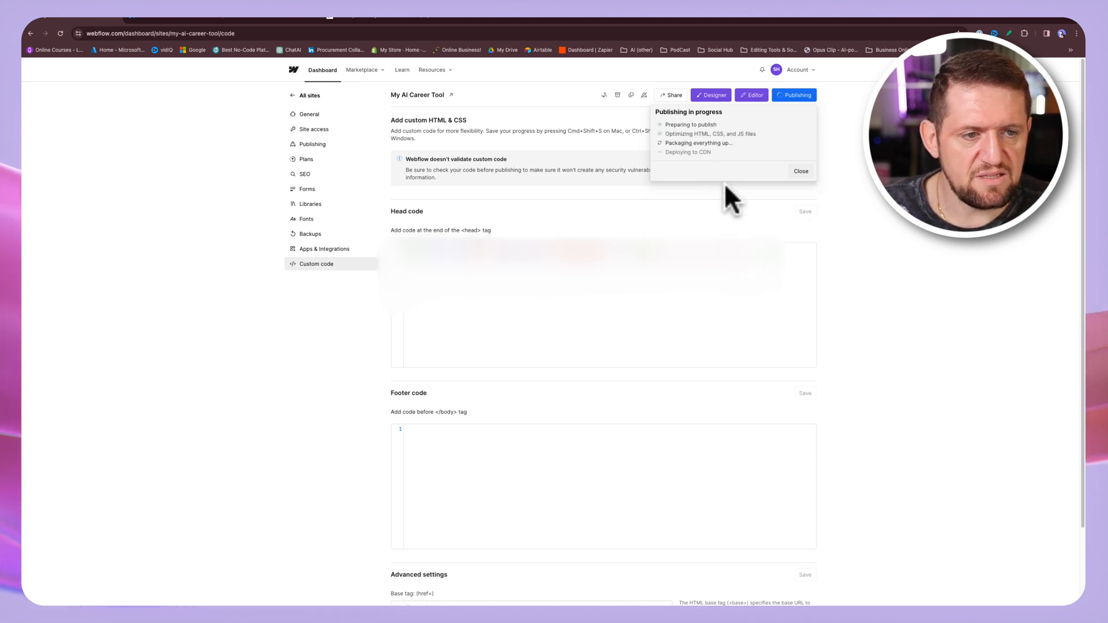
# - Return to Wized, set the staging domain to my-ai-career-tool.webflow.io, name the project Collabify Plus - Webflow Ecommerce website template and create it
pyautogui.click(352, 22)
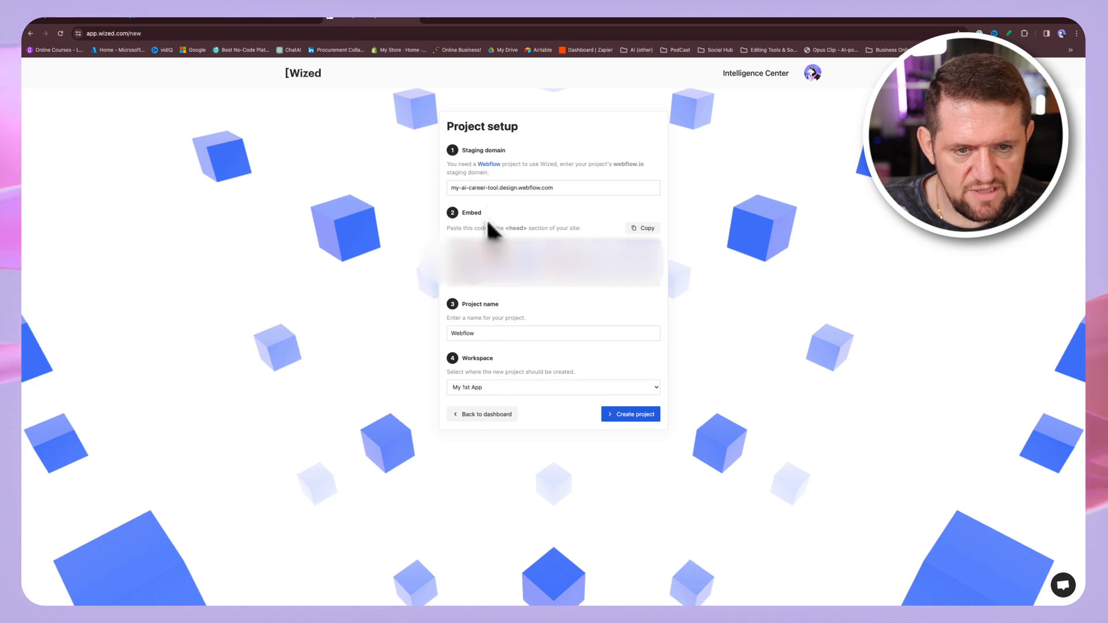
pyautogui.click(494, 334)
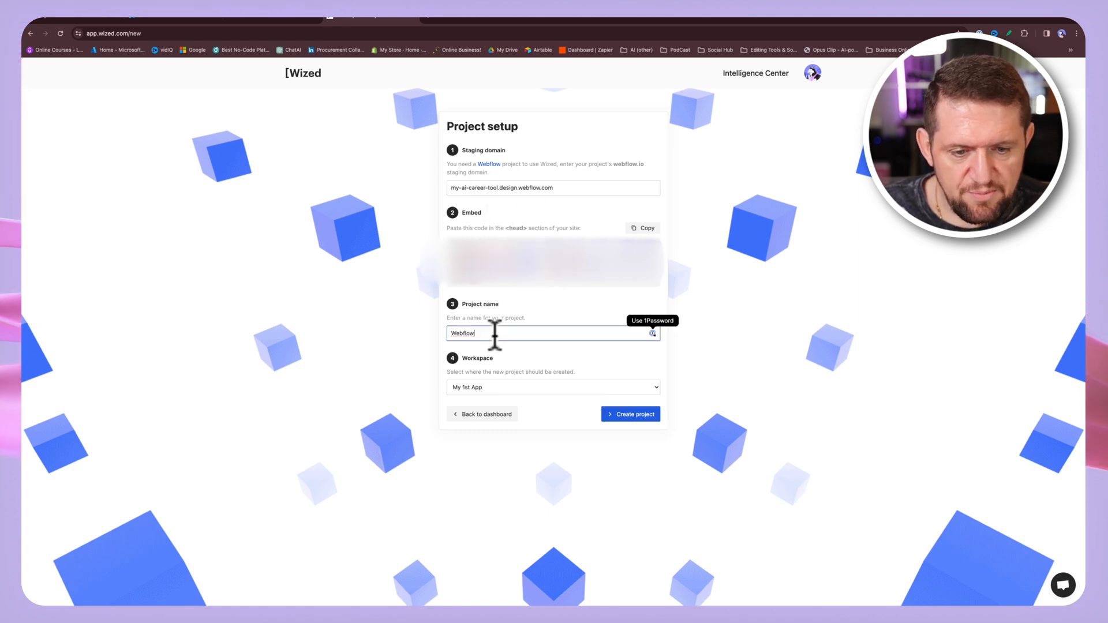
pyautogui.moveTo(497, 335); pyautogui.dragTo(449, 333)
pyautogui.write('My')
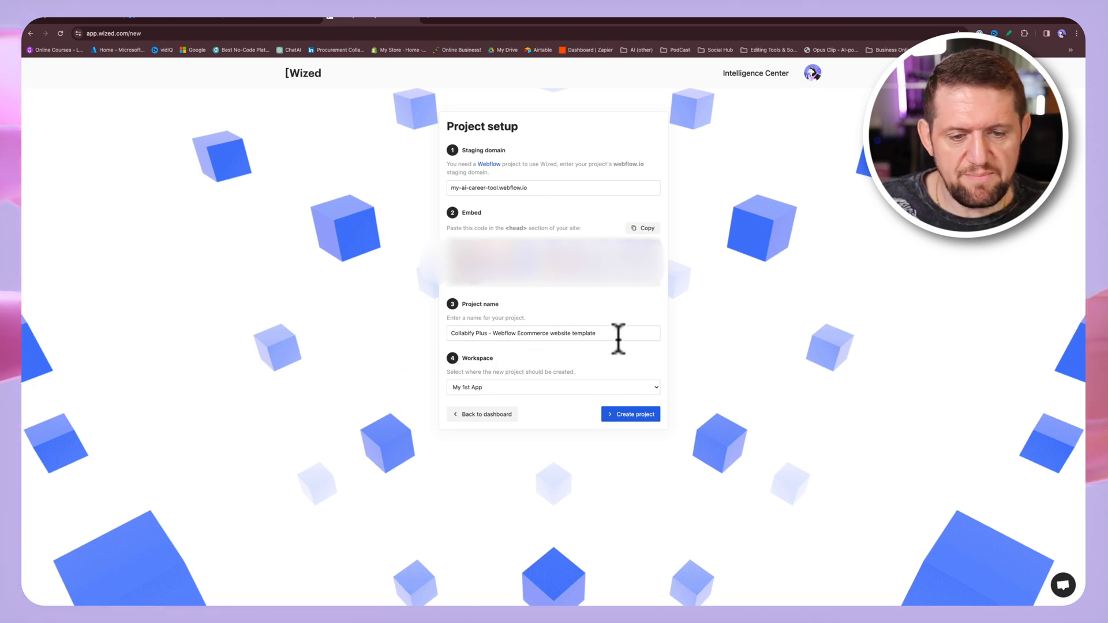
pyautogui.click(637, 415)
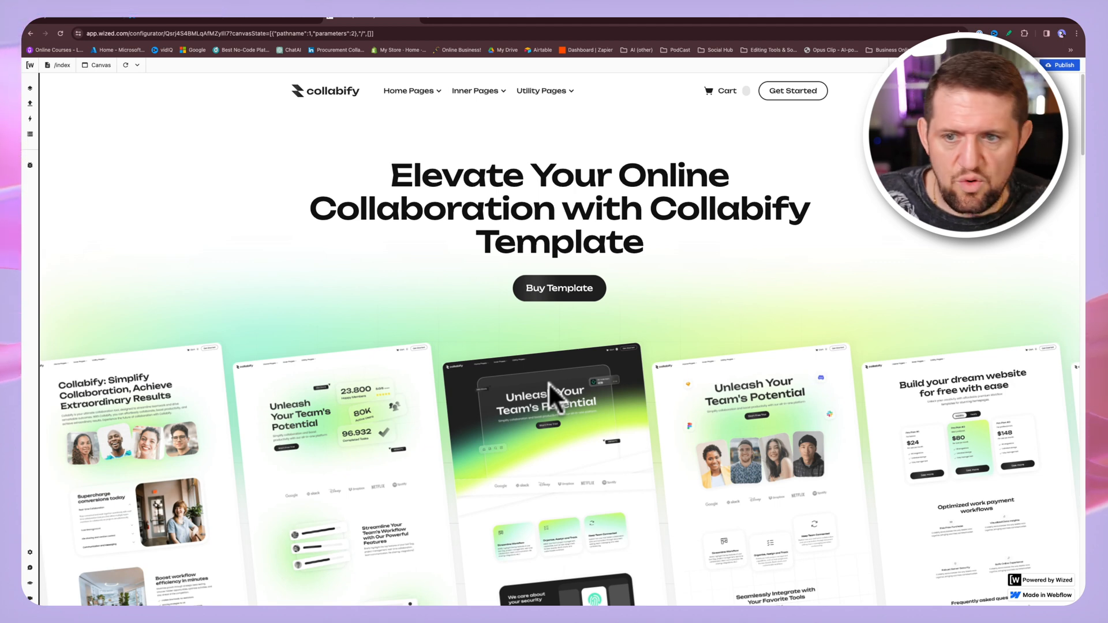
# - Show the site's sign-up page in the Wized canvas
pyautogui.click(60, 65)
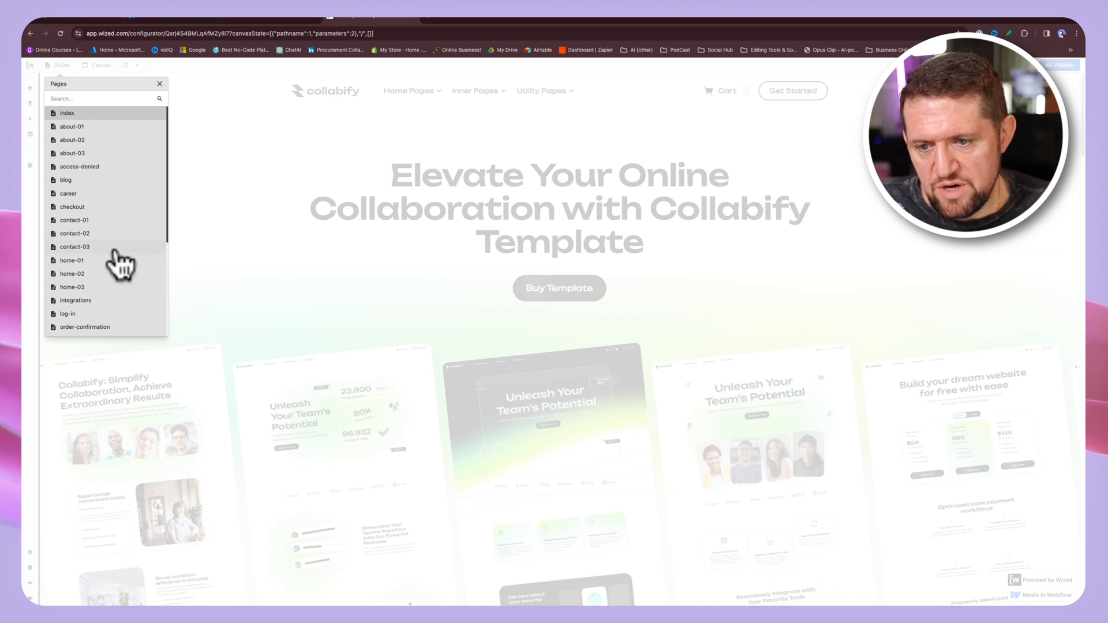
pyautogui.scroll(-5, 119, 259)
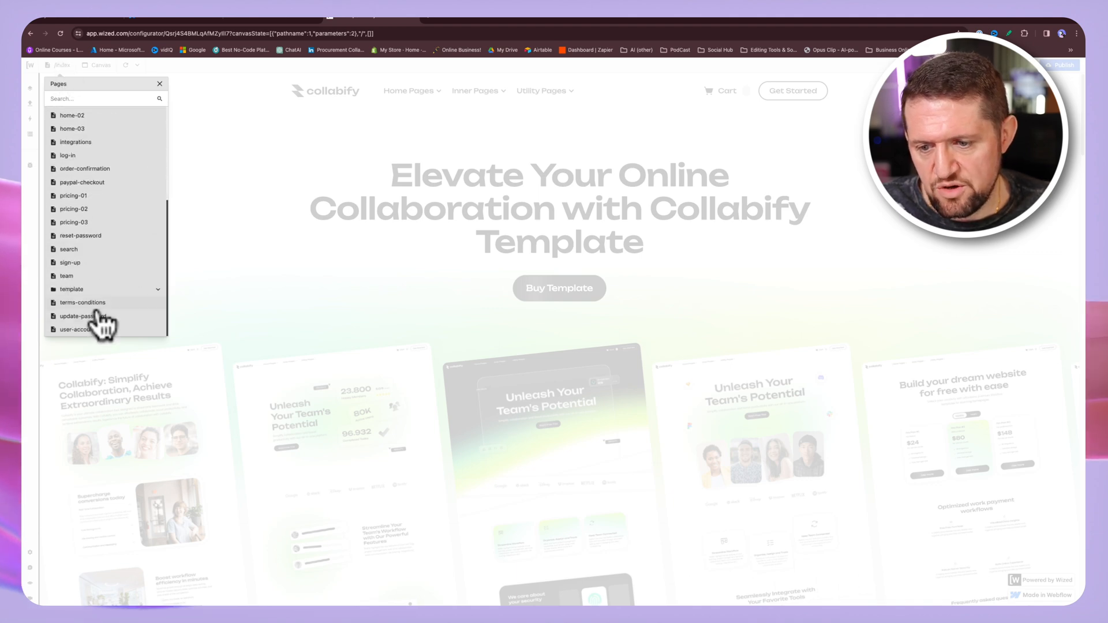
pyautogui.click(70, 262)
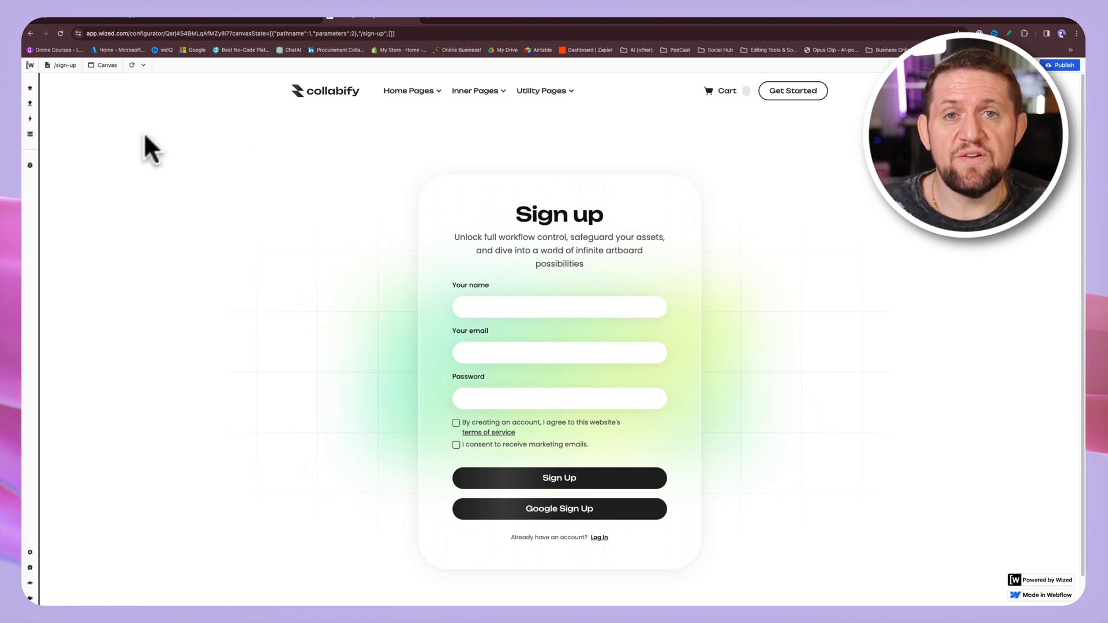
# - Look through the Wized project's apps, requests, actions and data store sections
pyautogui.click(30, 88)
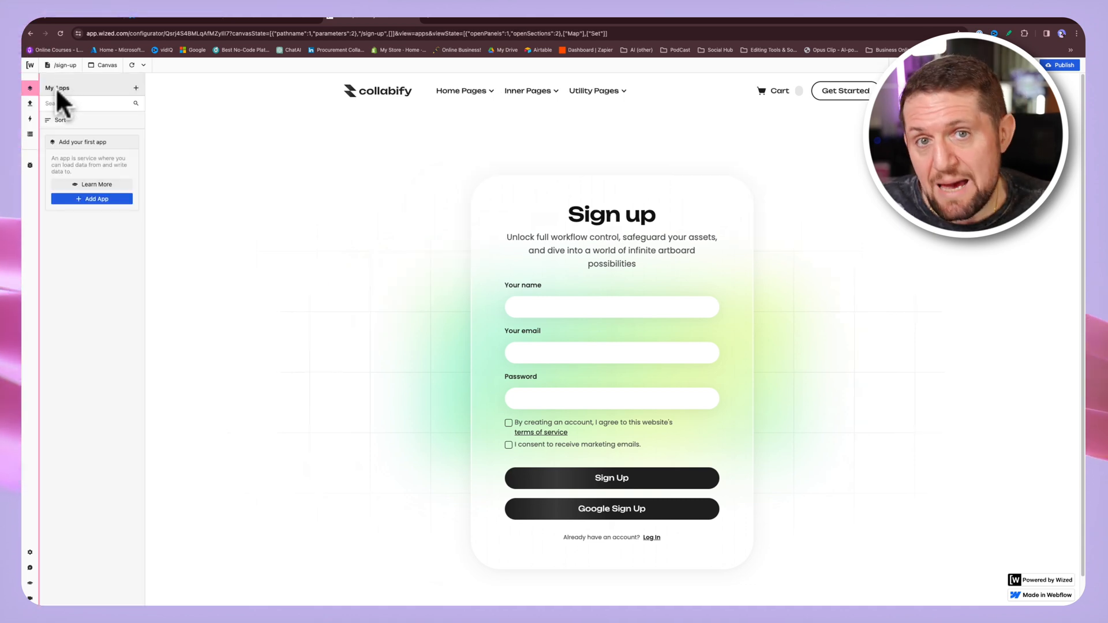
pyautogui.click(30, 103)
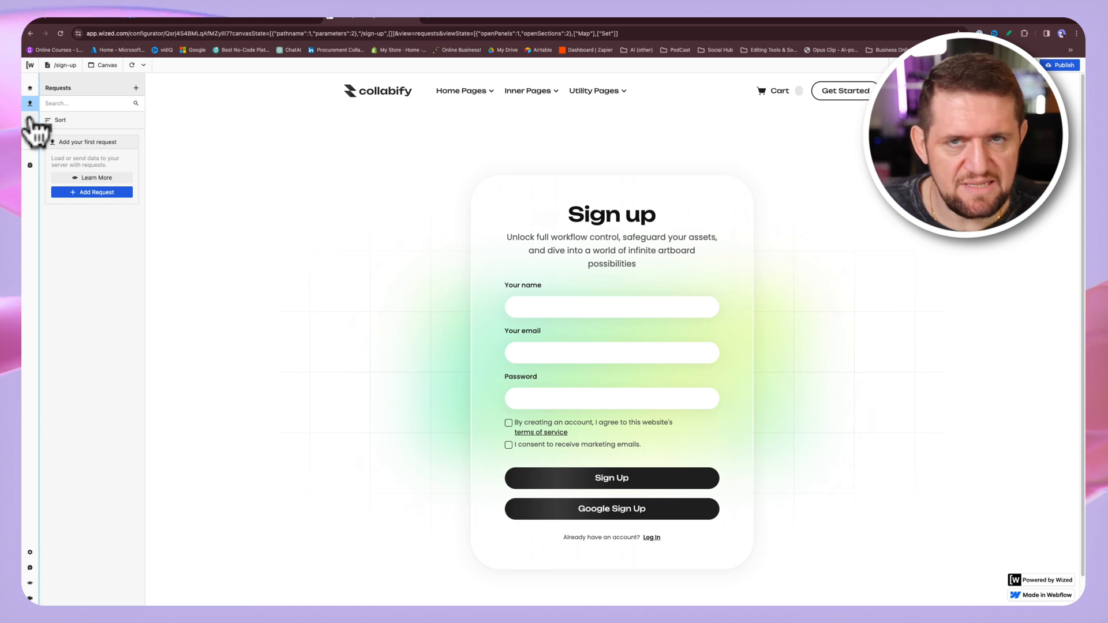
pyautogui.click(29, 120)
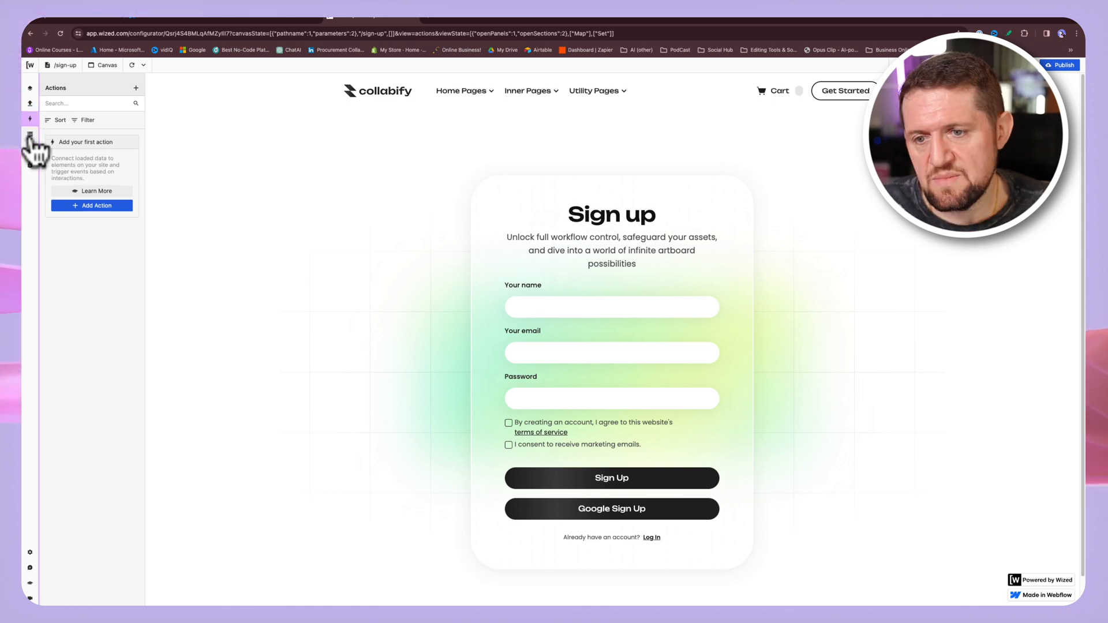
pyautogui.click(30, 135)
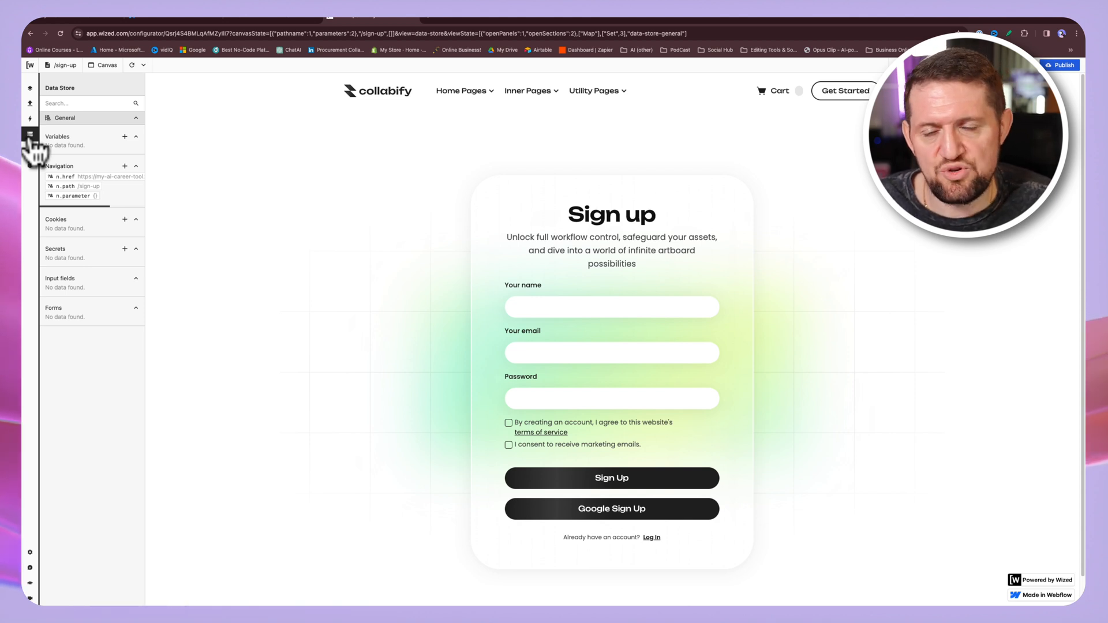
# - Add an app named XANO to the Wized project with REST as its app type
pyautogui.click(30, 88)
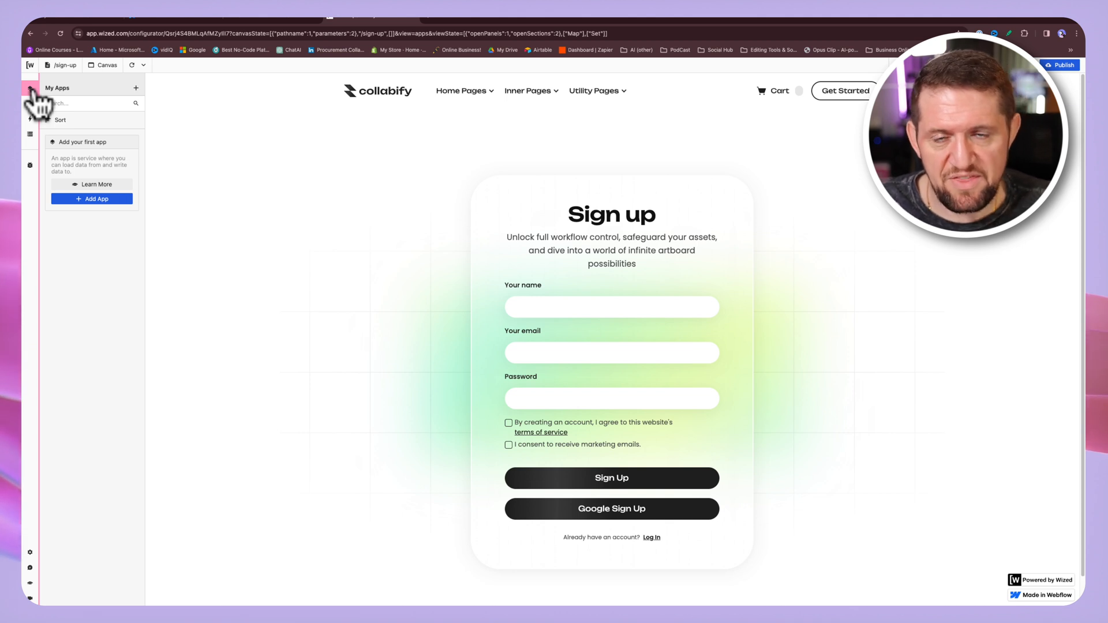
pyautogui.click(136, 88)
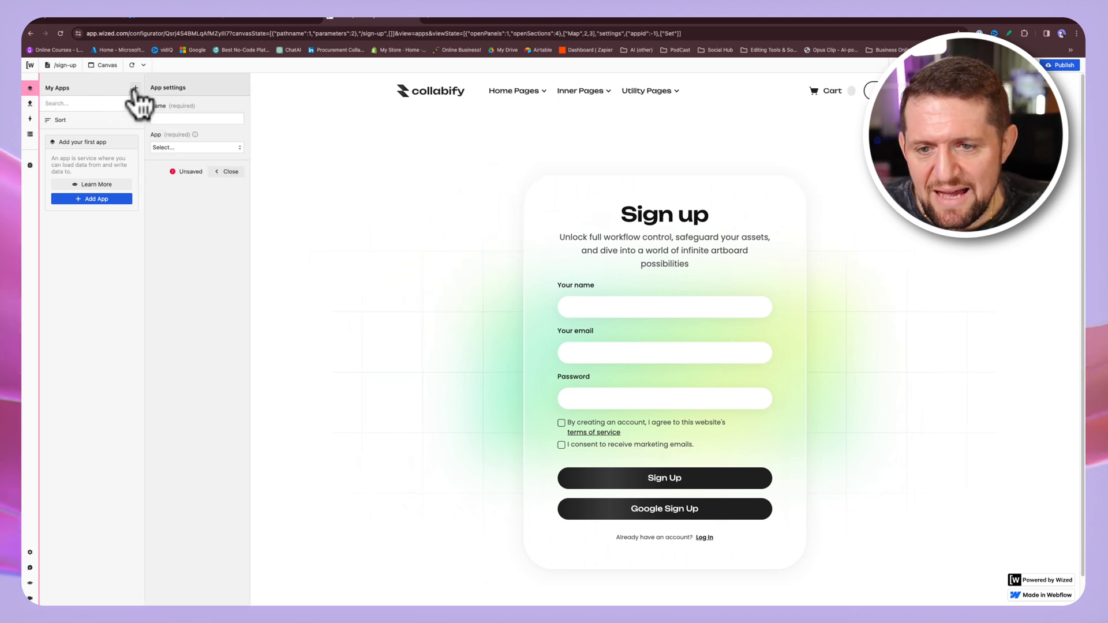
pyautogui.click(184, 120)
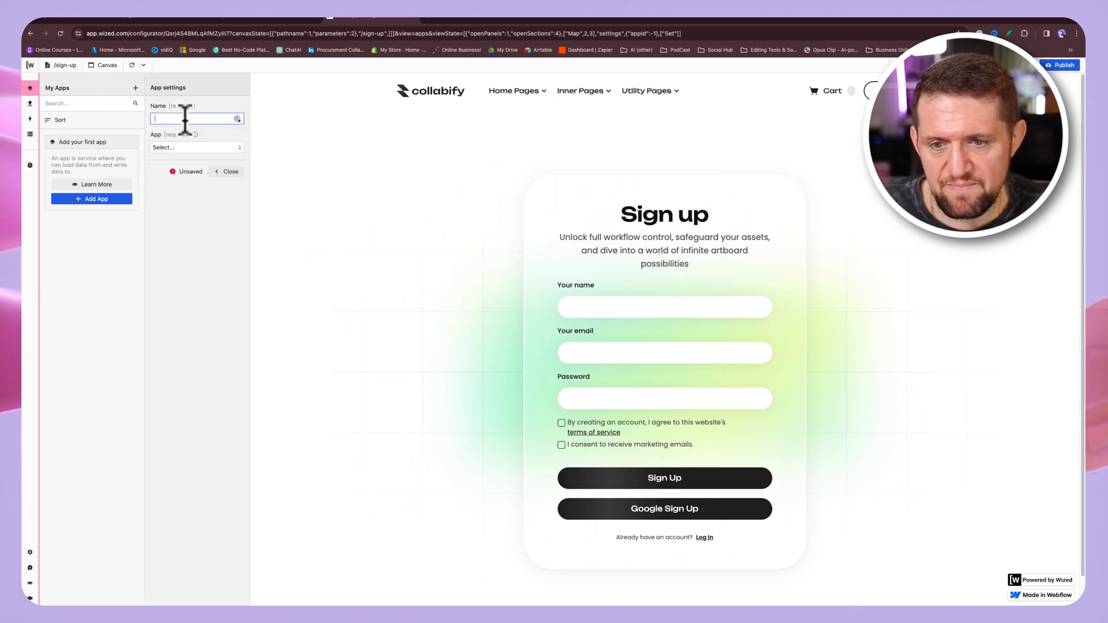
pyautogui.write('XANO')
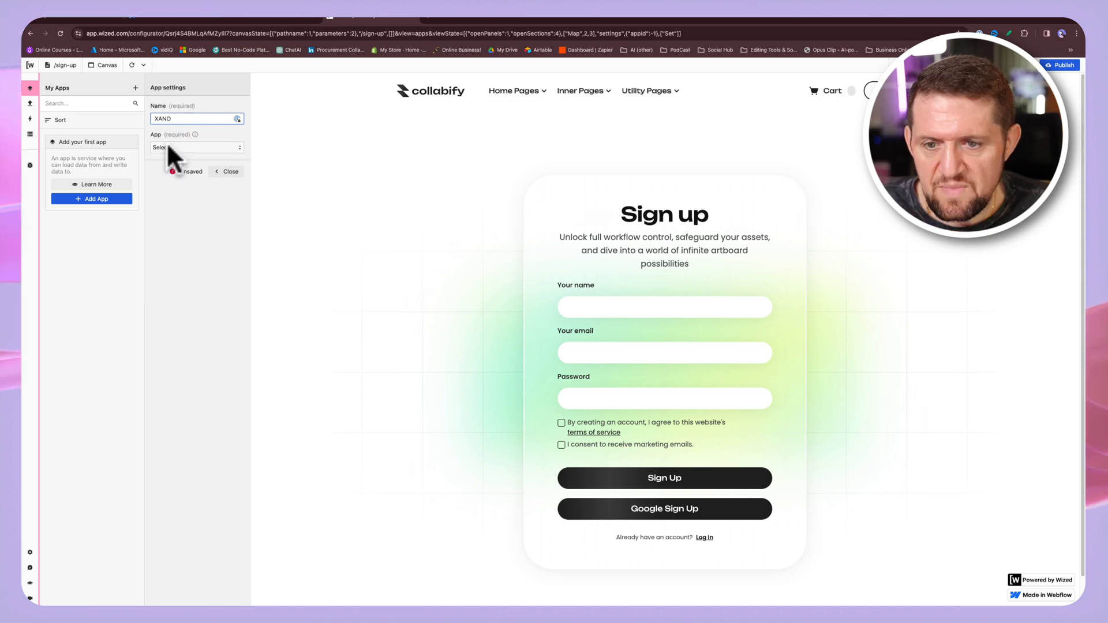
pyautogui.click(167, 147)
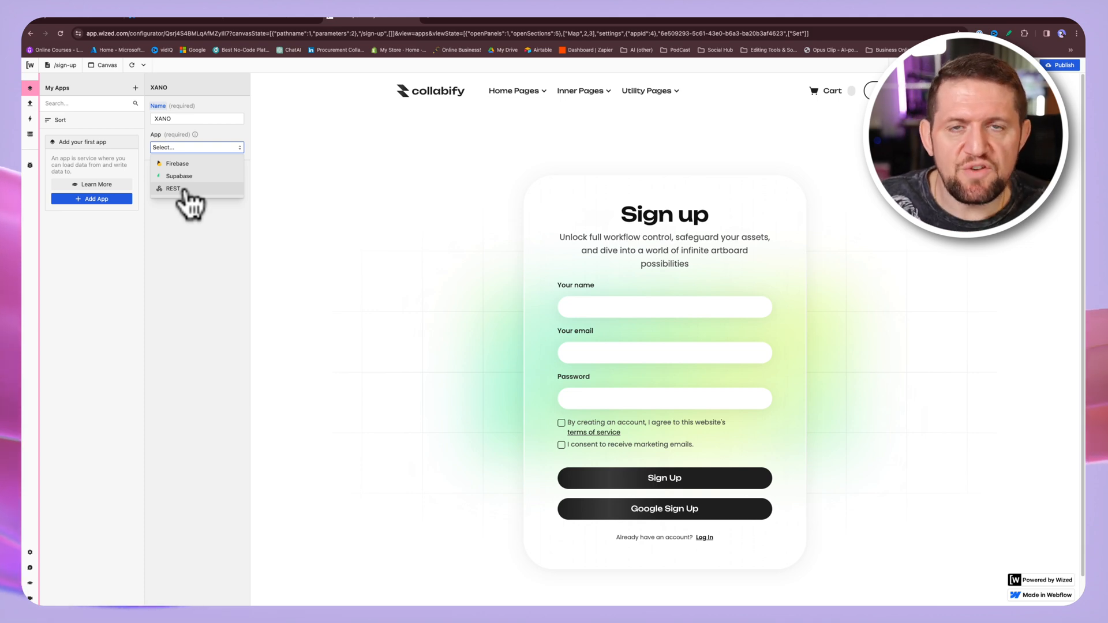
pyautogui.click(183, 191)
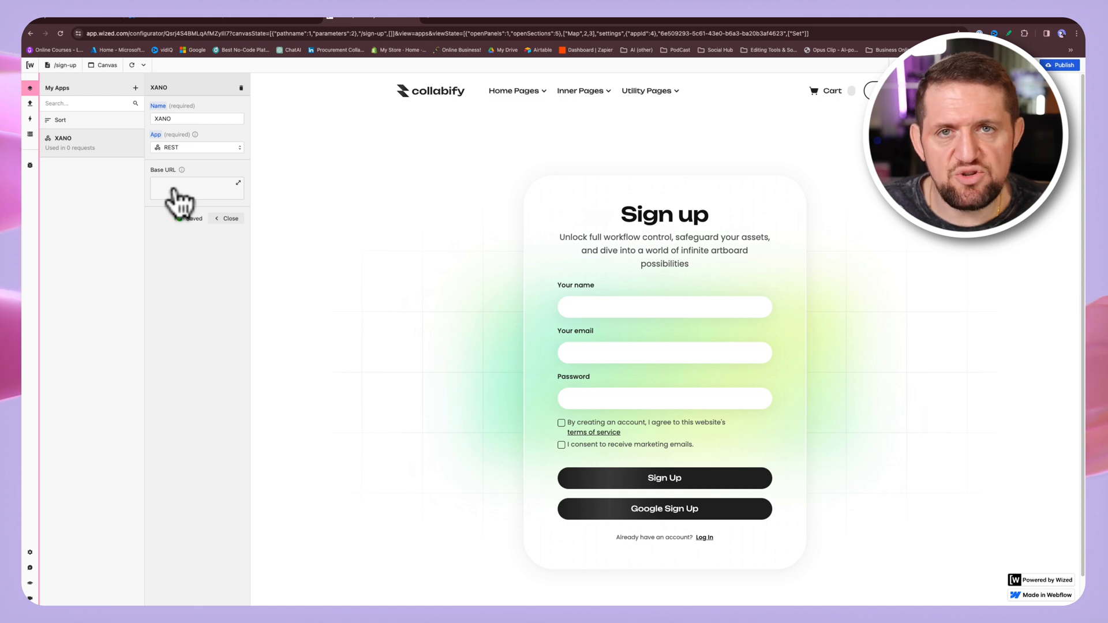
# - Switch to Xano, open the google-oauth API group and copy its API group base URL
pyautogui.click(137, 15)
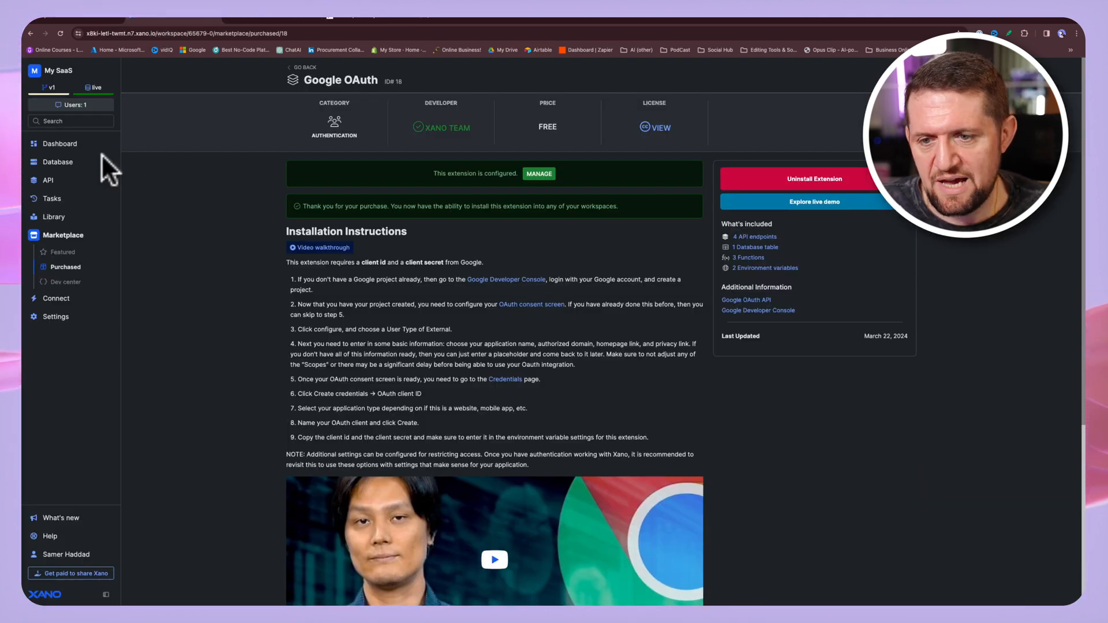
pyautogui.click(46, 181)
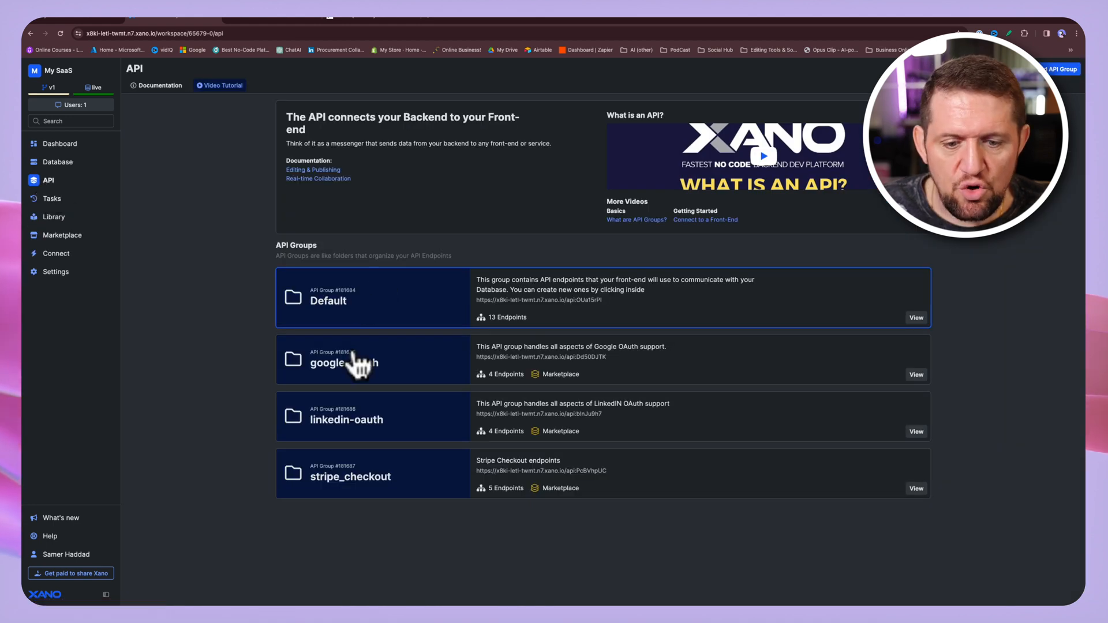
pyautogui.click(397, 372)
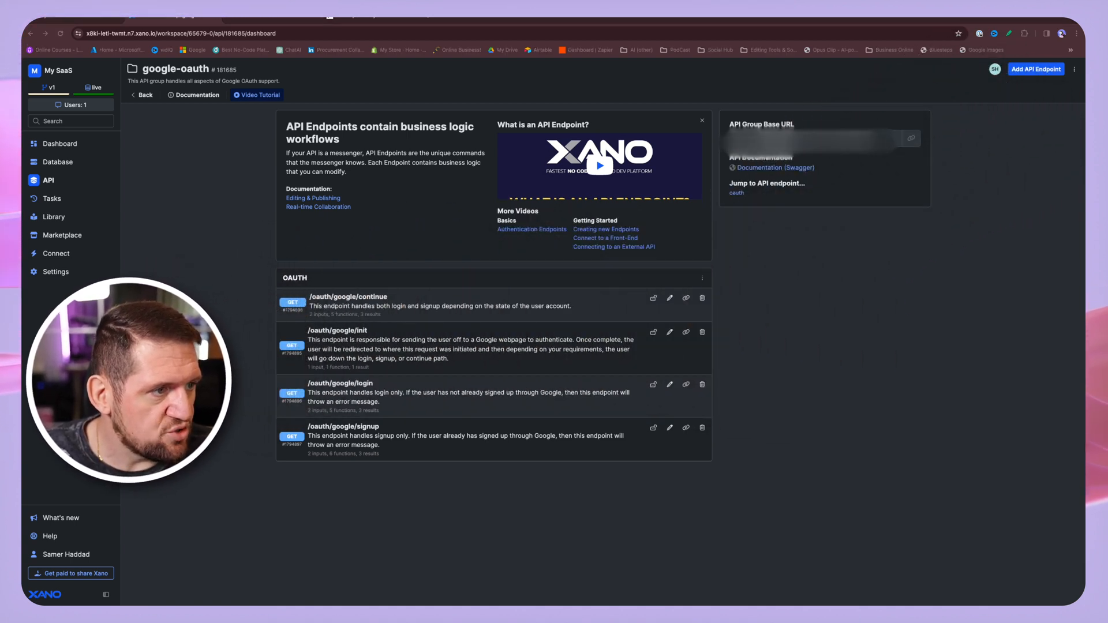
pyautogui.click(912, 140)
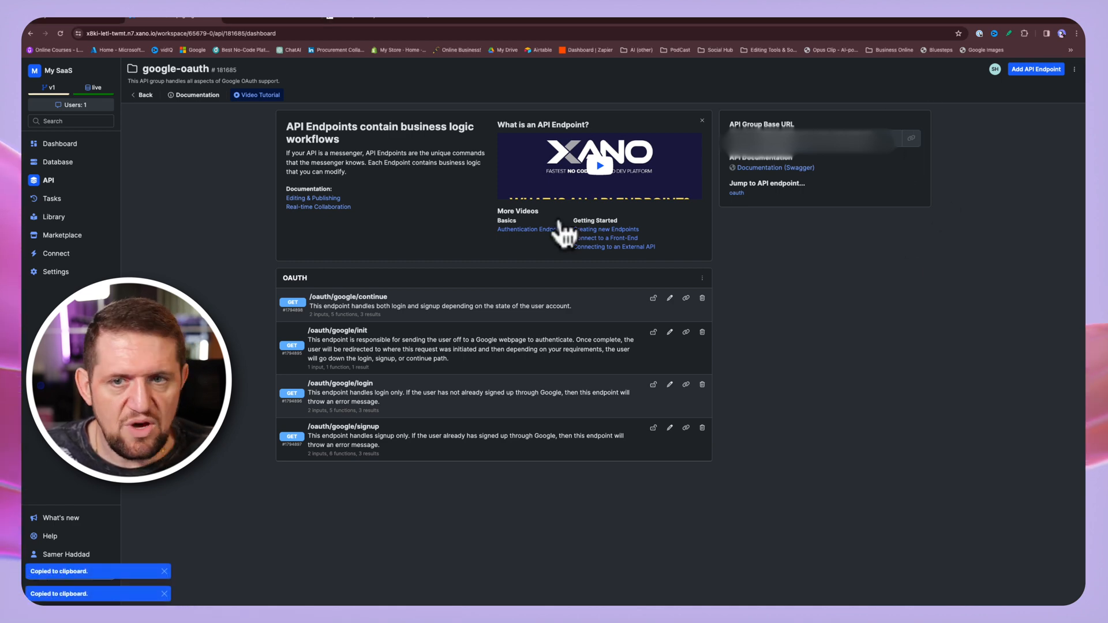
# - Back in Wized, make the app's base URL function return the copied URL in quotes and rename the app XANO_GoogleAuth
pyautogui.click(346, 15)
pyautogui.click(173, 189)
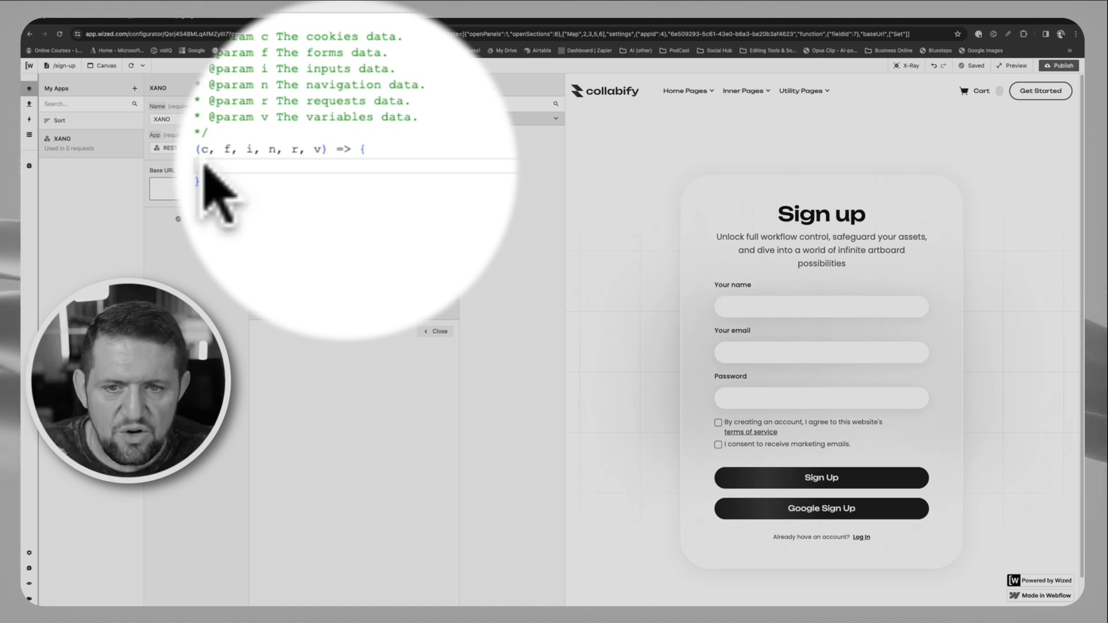
pyautogui.write('return ""')
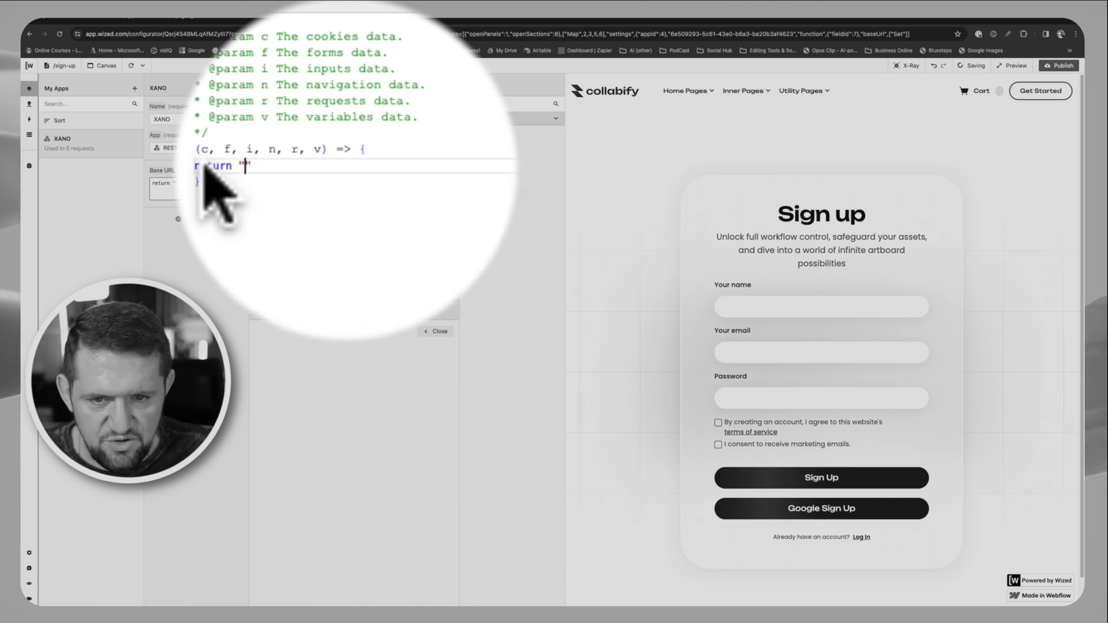
pyautogui.hotkey('ctrl', 'v')
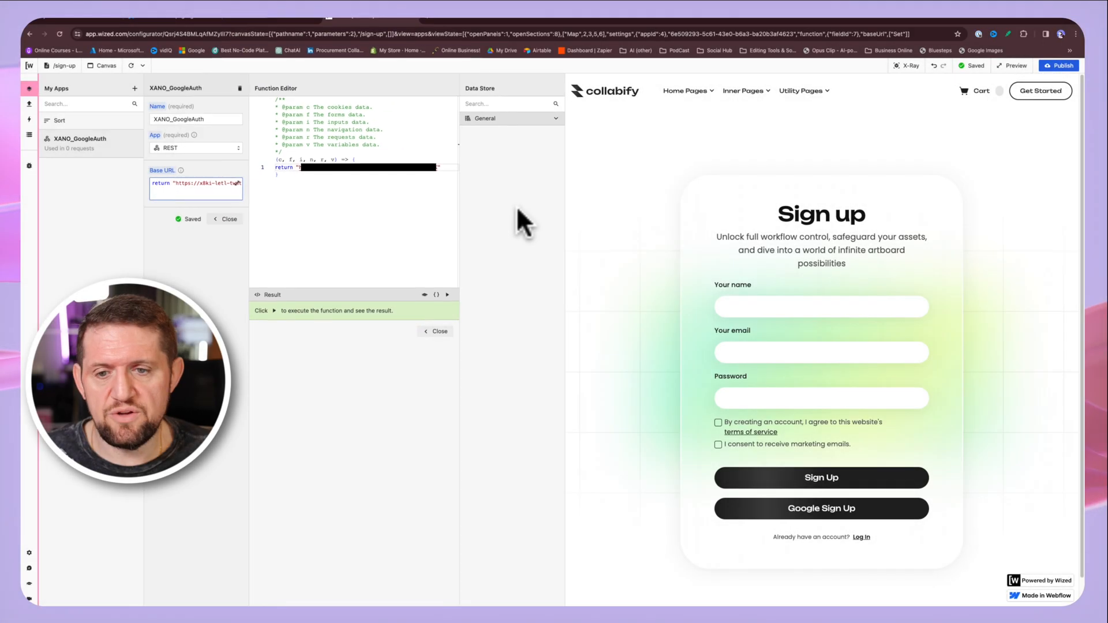
# - Open the Wized project's requests, switch to Xano and copy the URL of the /oauth/google/init endpoint
pyautogui.click(30, 104)
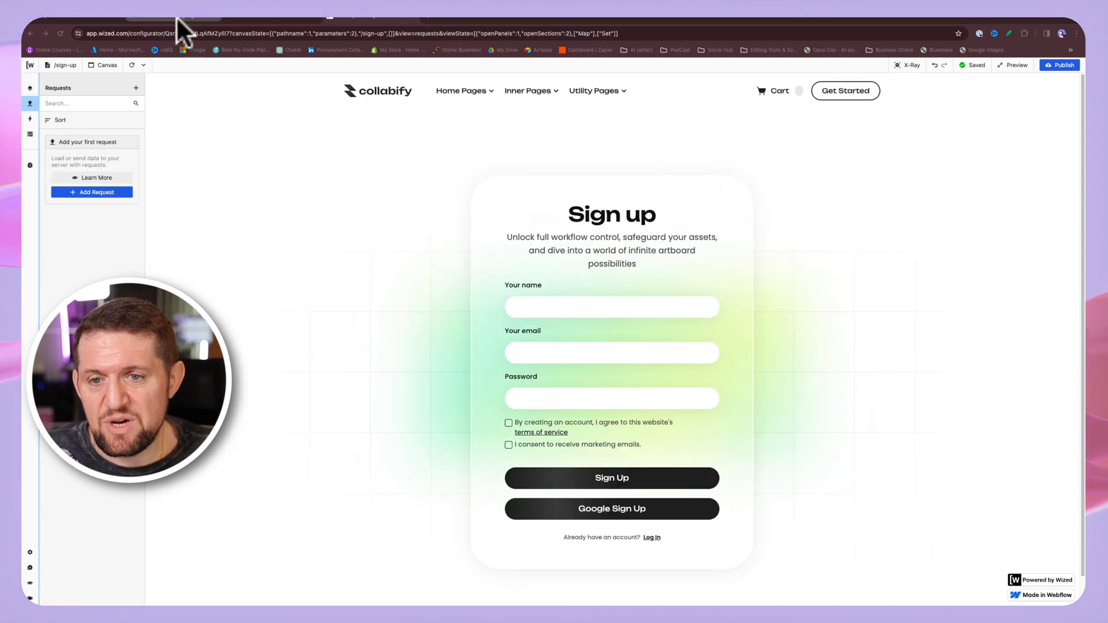
pyautogui.click(176, 18)
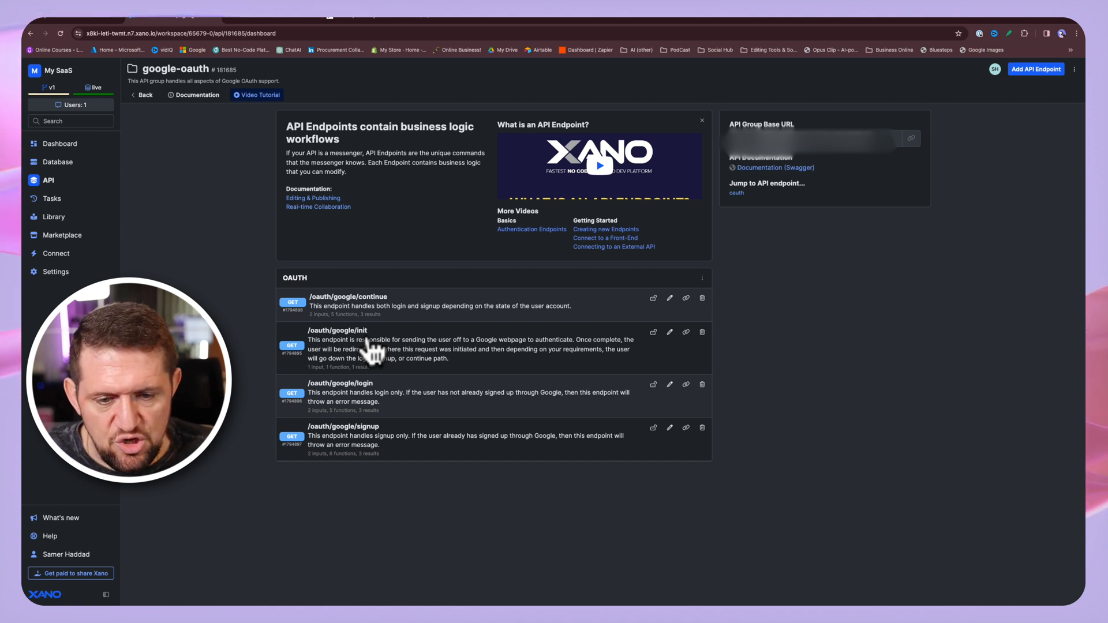
pyautogui.click(686, 332)
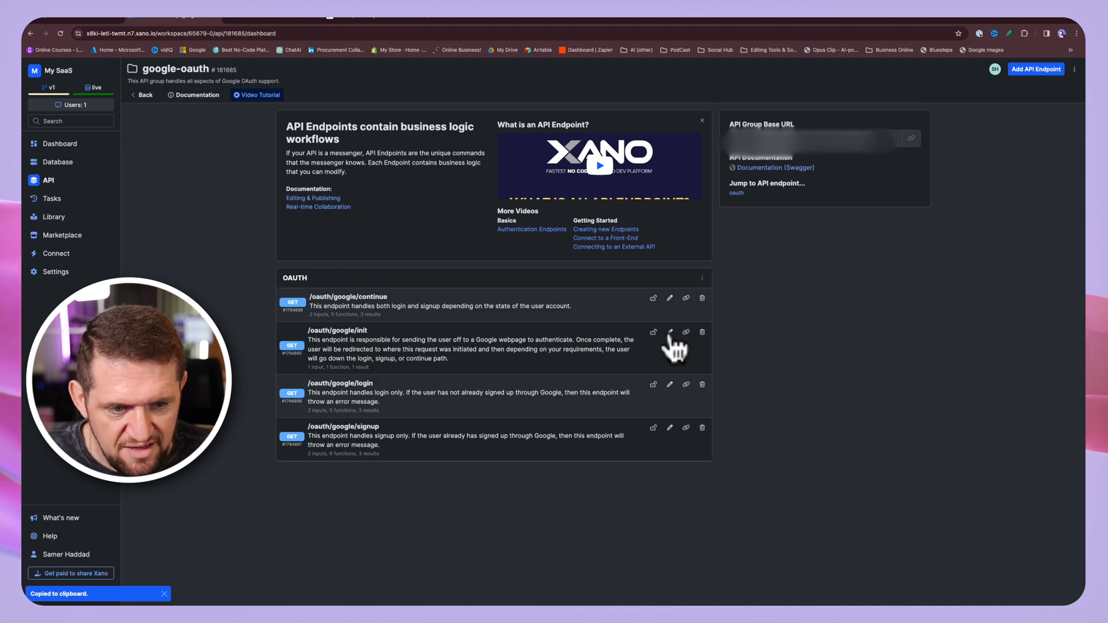
# - Return to Wized, add a request named Google_init and assign it to the XANO_GoogleAuth app
pyautogui.click(343, 12)
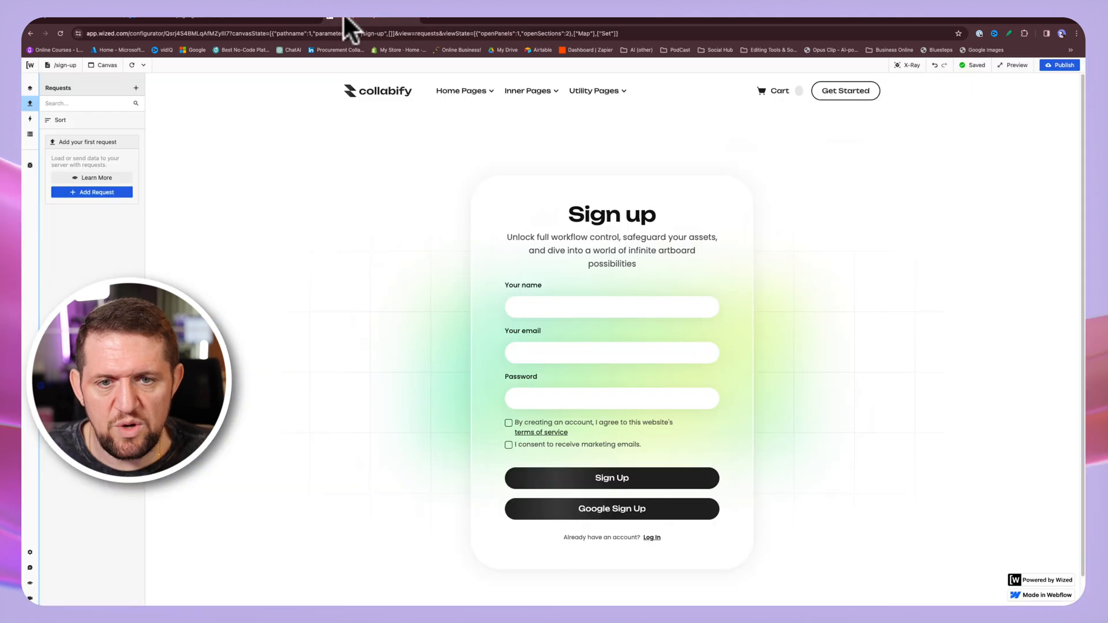
pyautogui.click(135, 89)
pyautogui.write('Google')
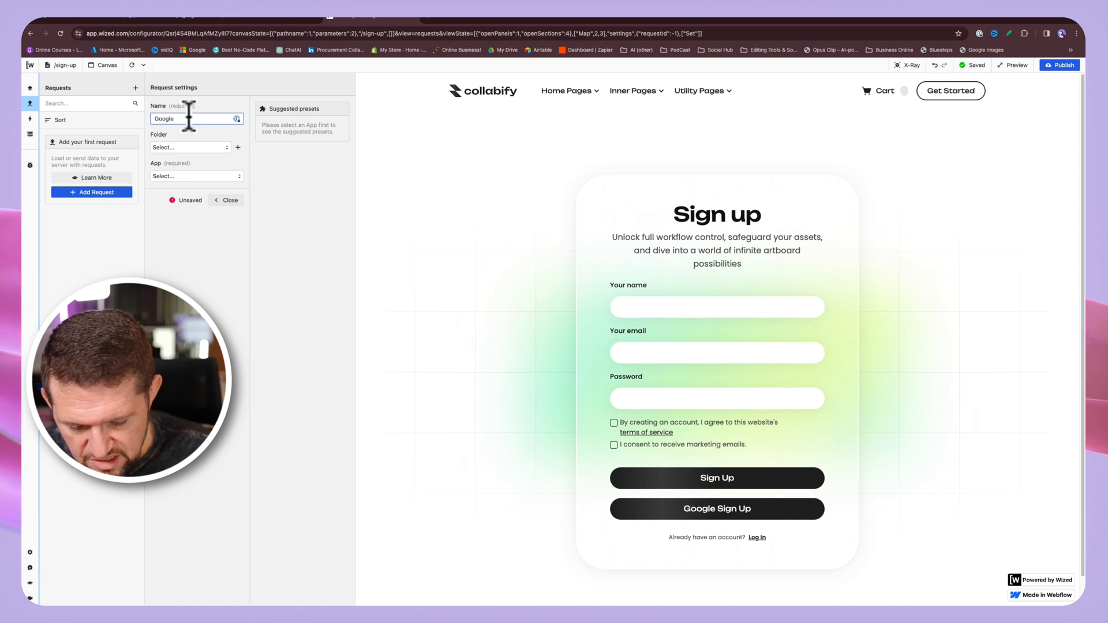
pyautogui.write('_init')
pyautogui.press('Return')
pyautogui.click(213, 176)
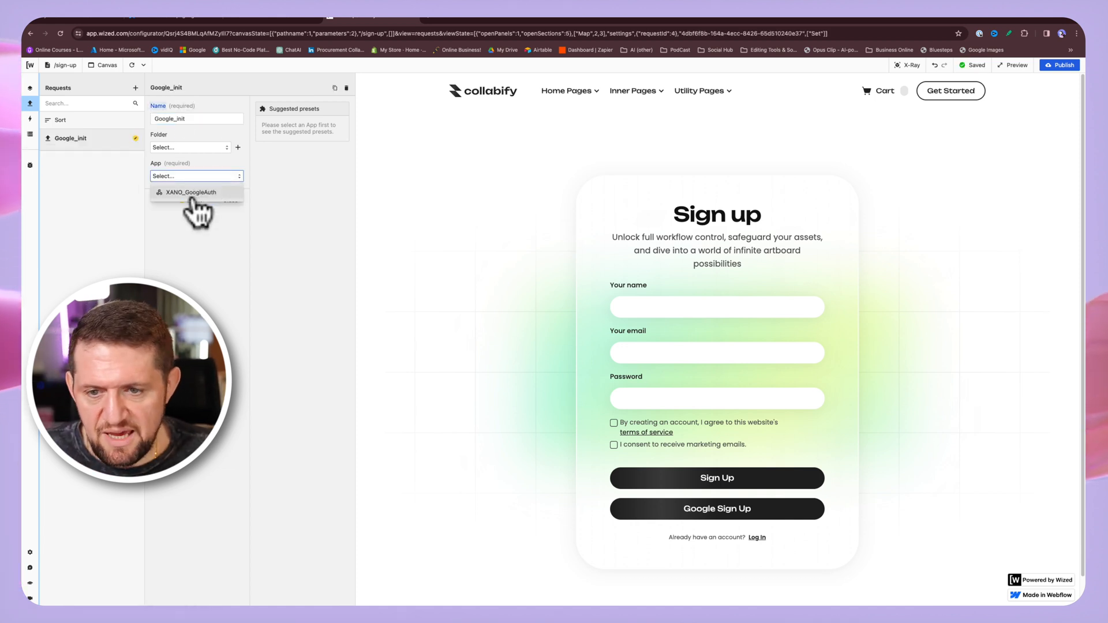
pyautogui.click(191, 194)
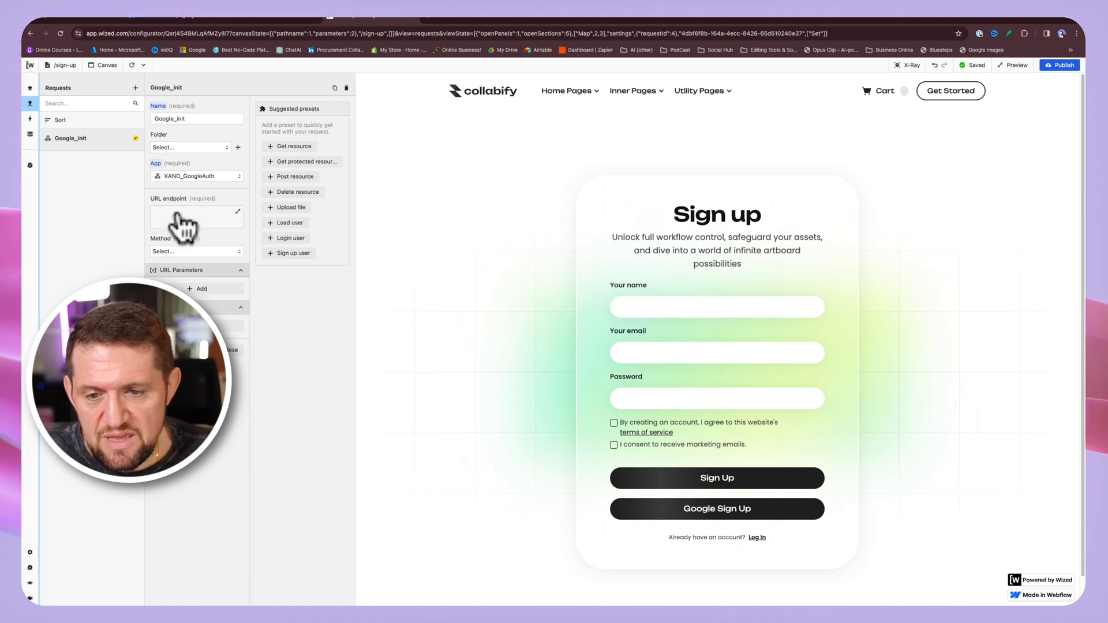
# - Write return "/oauth/google/init" as the request's URL endpoint by pasting the copied URL and removing its base part
pyautogui.click(180, 218)
pyautogui.write("return '")
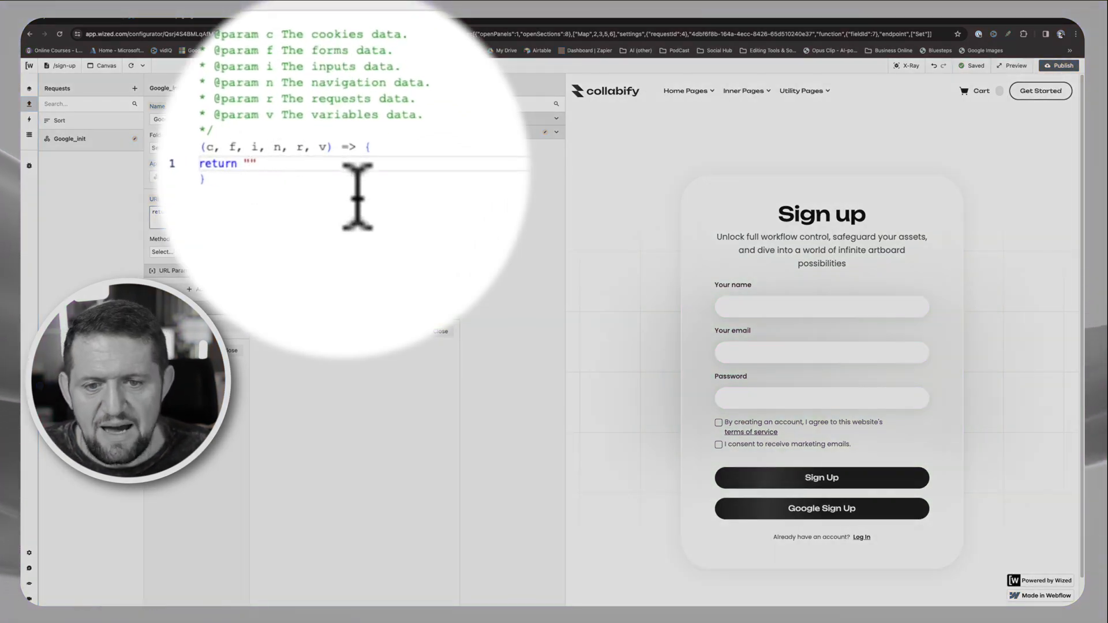
pyautogui.press('super+v')
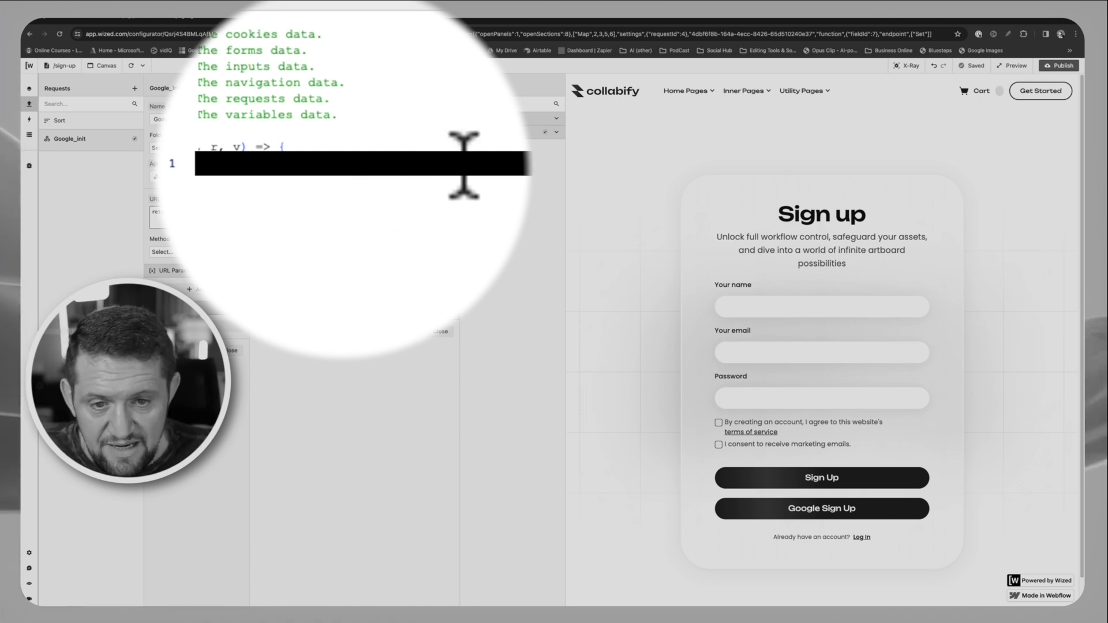
pyautogui.moveTo(379, 165); pyautogui.dragTo(242, 164)
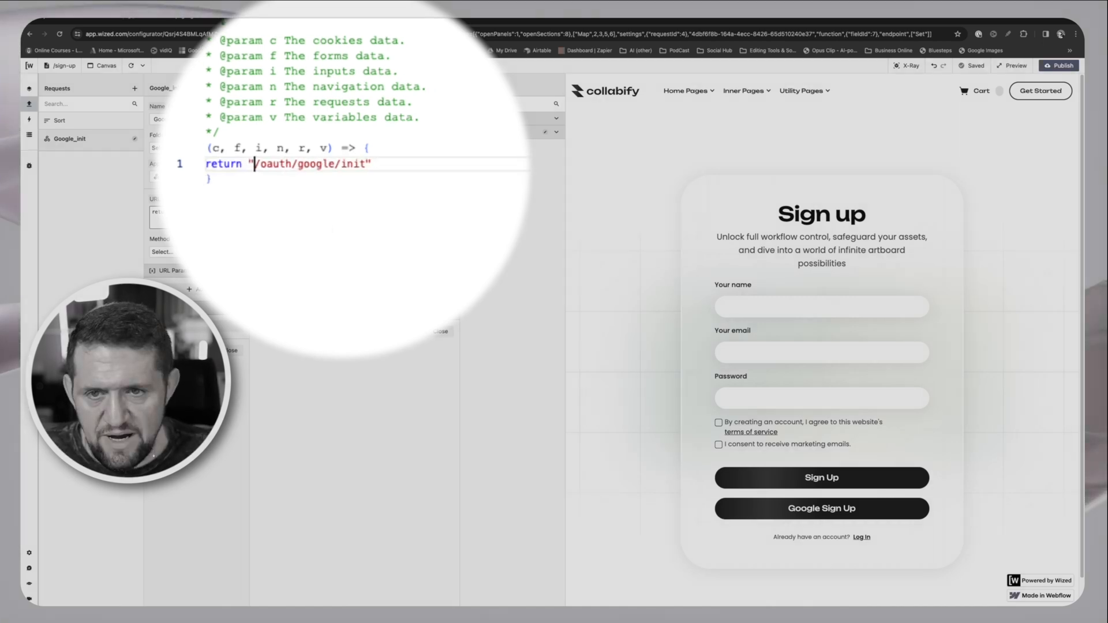
# - Check the init endpoint's method in Xano and set the Google_init request's method to GET in Wized
pyautogui.click(167, 19)
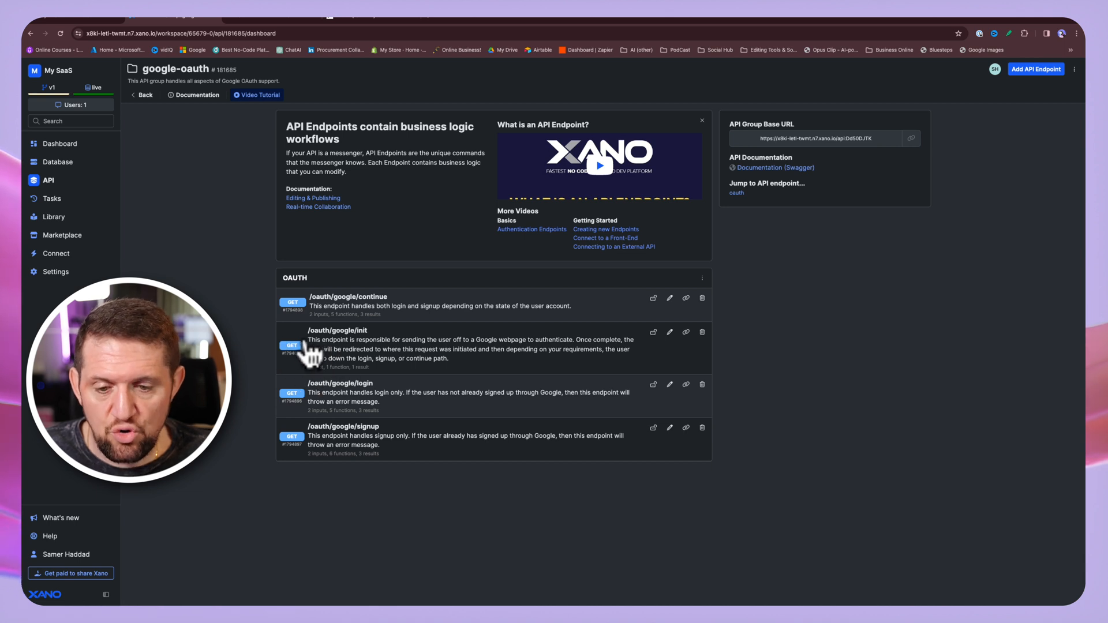
pyautogui.click(334, 16)
pyautogui.click(173, 252)
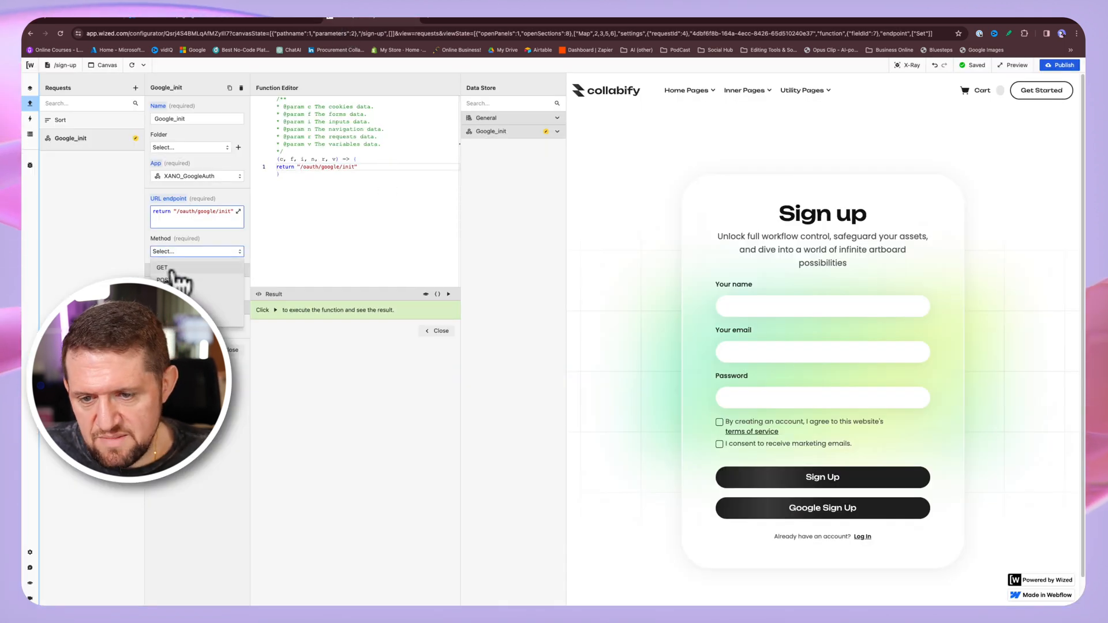
pyautogui.click(167, 268)
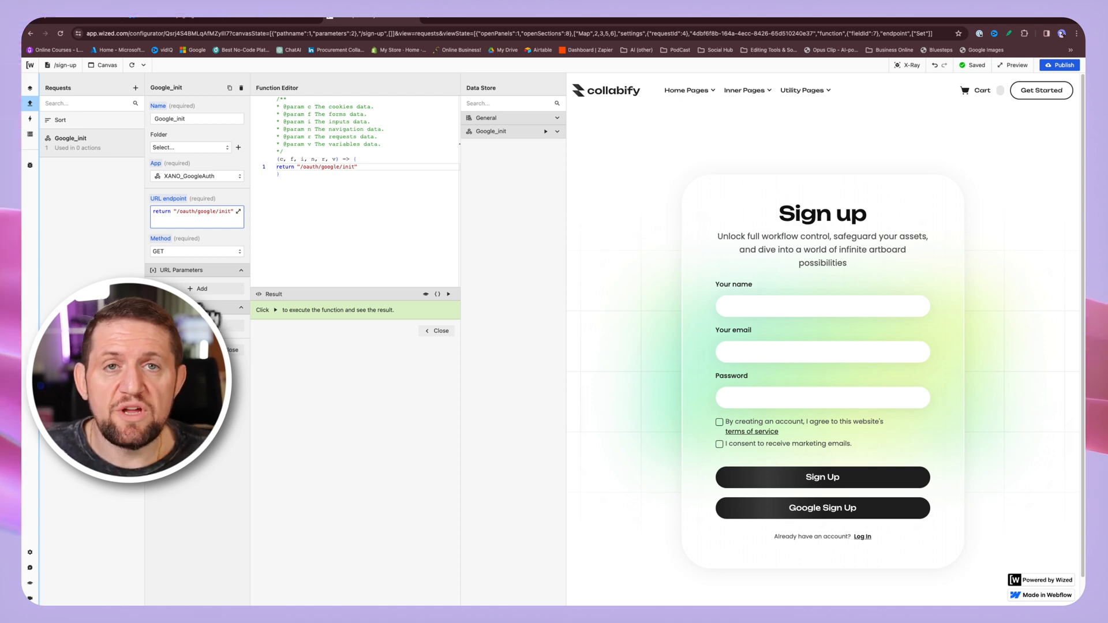
# - Switch to Xano, open the /oauth/google/init endpoint and copy the name of its redirect_uri input
pyautogui.click(158, 15)
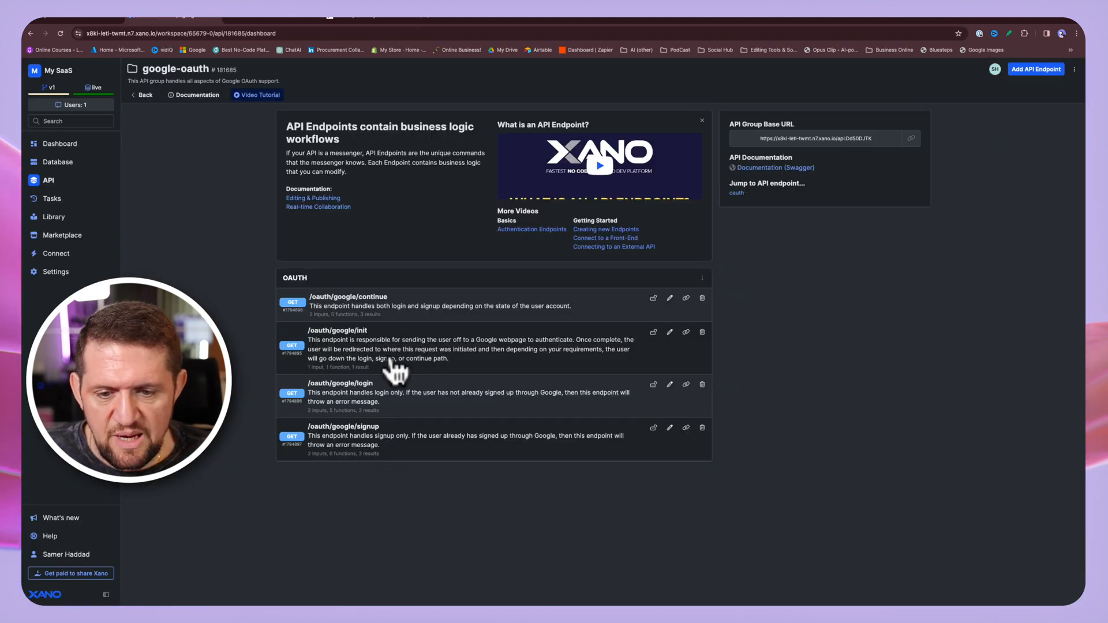
pyautogui.click(338, 344)
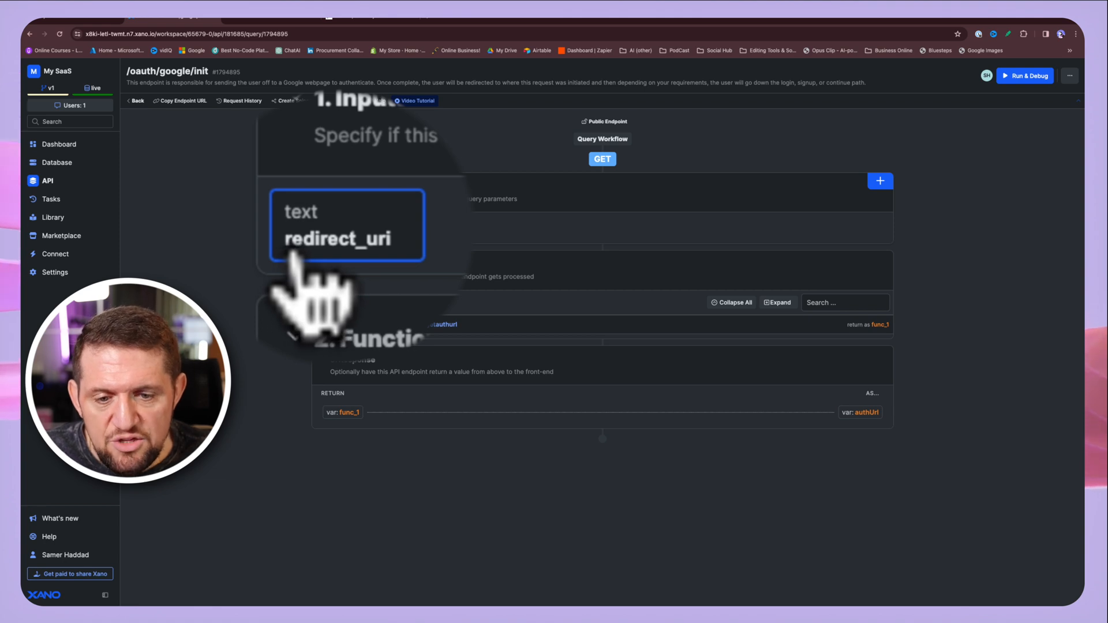
pyautogui.doubleClick(346, 233)
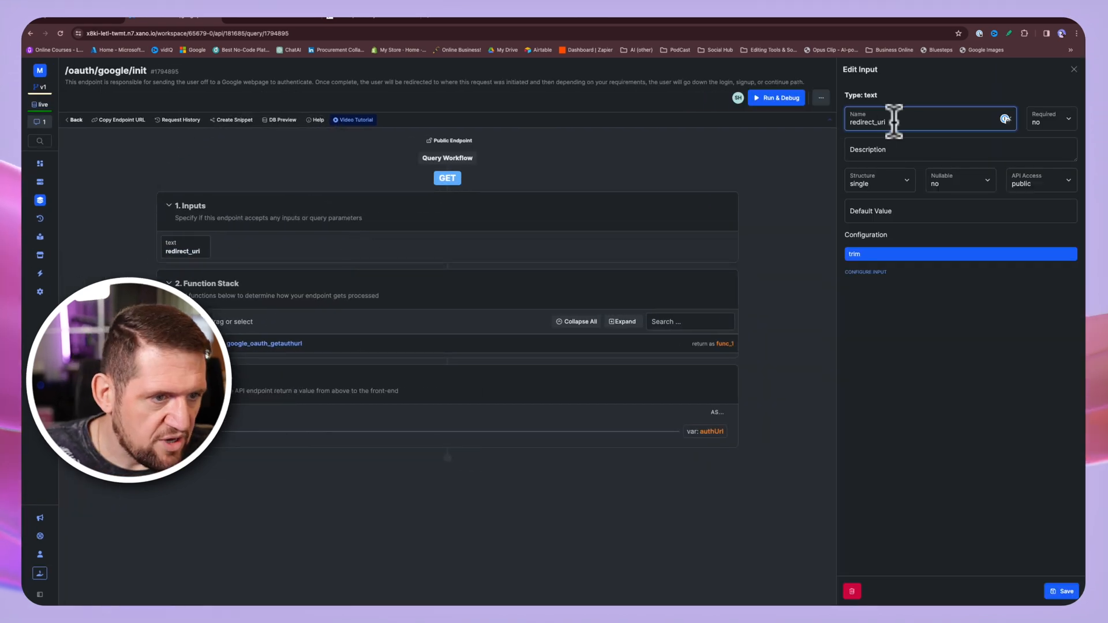
pyautogui.doubleClick(894, 121)
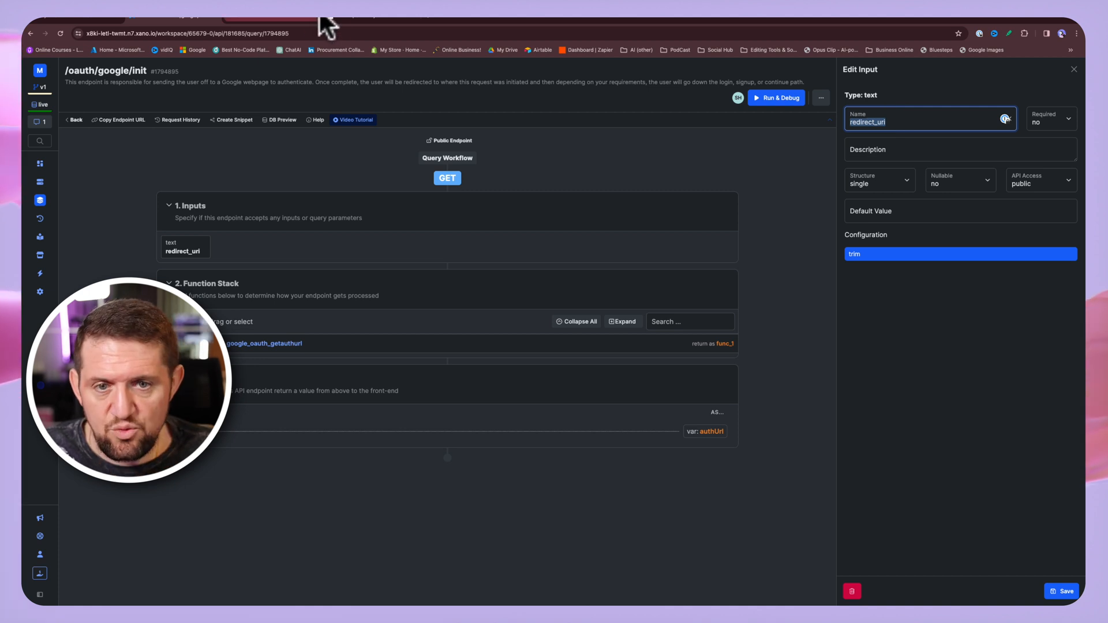
pyautogui.click(339, 18)
pyautogui.click(199, 288)
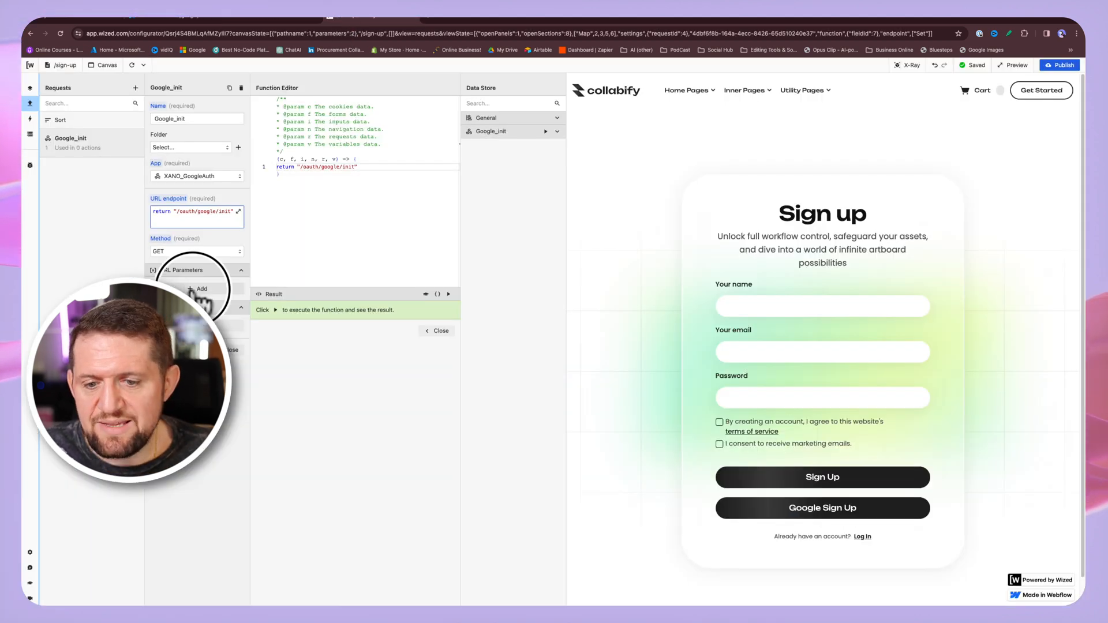
pyautogui.click(202, 300)
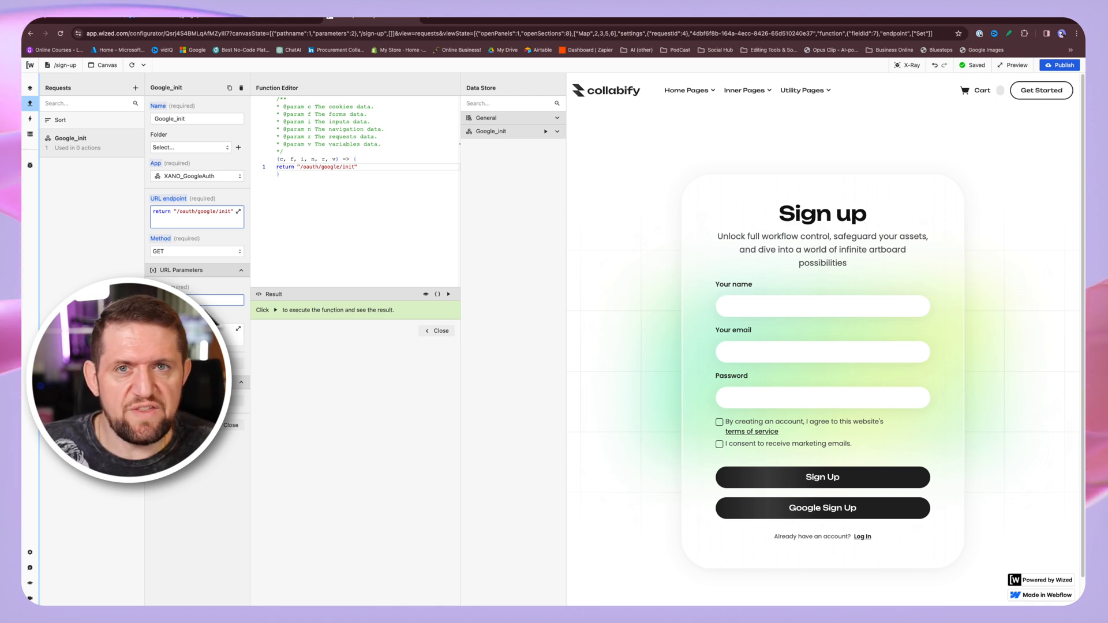
pyautogui.press('super+v')
pyautogui.press('Tab')
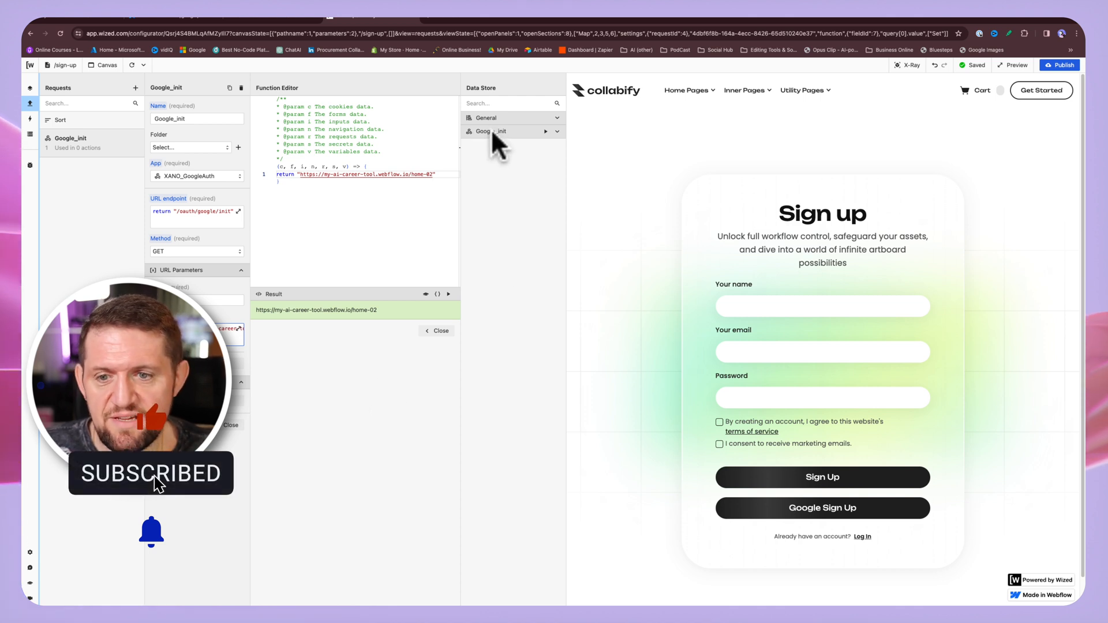
pyautogui.click(546, 132)
pyautogui.click(557, 131)
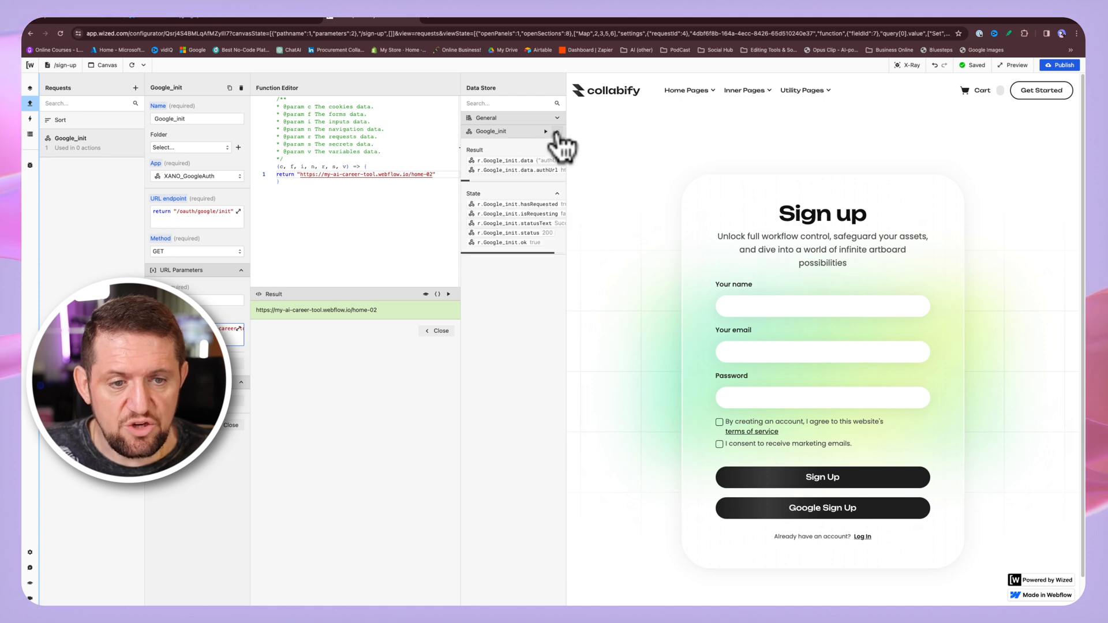
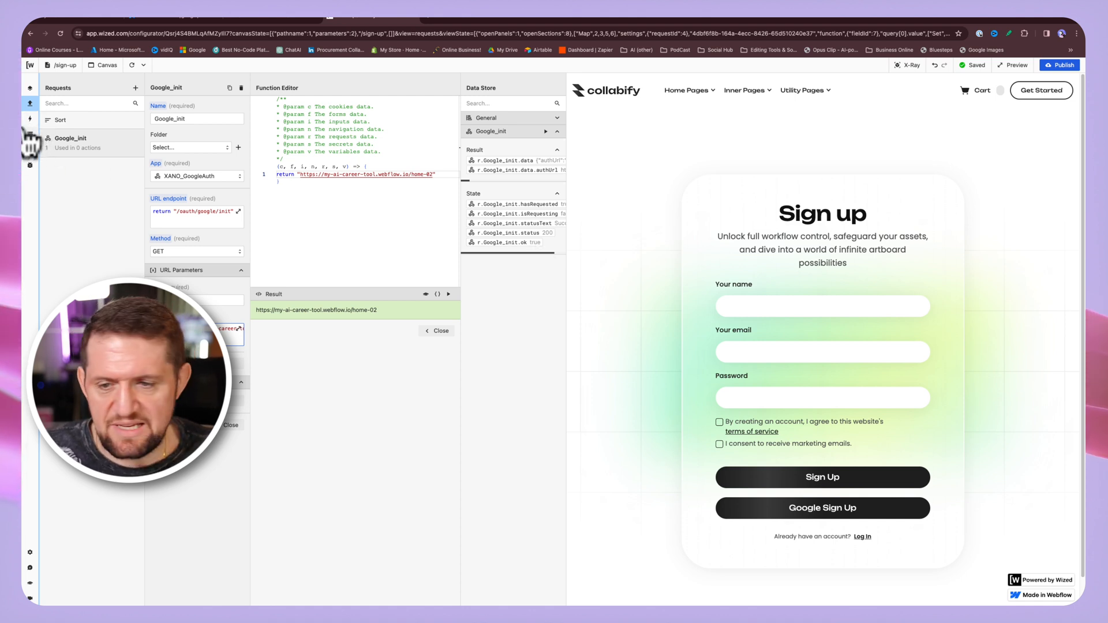
# - Add an action named Google_Auth_click of type Element and apply it to the GoogleAoathButton attribute
pyautogui.click(30, 120)
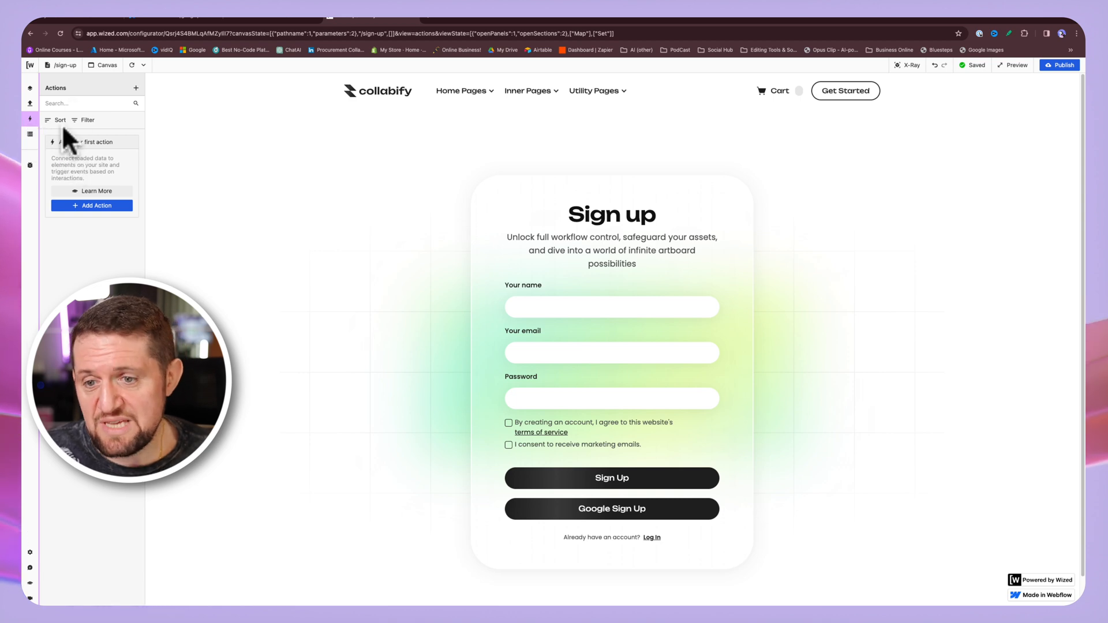
pyautogui.click(135, 88)
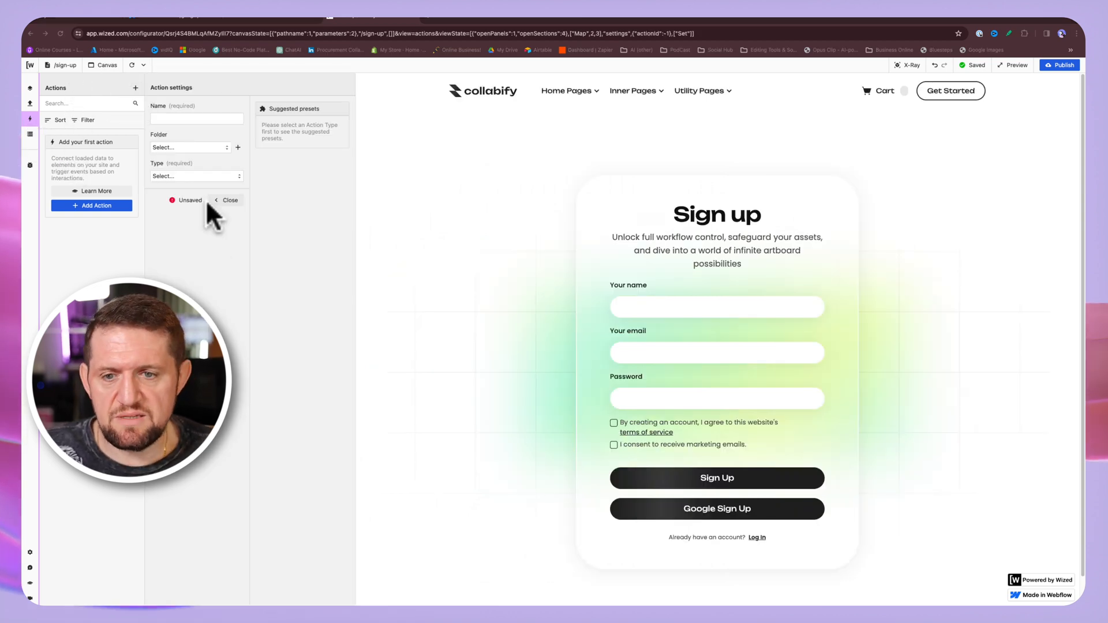
pyautogui.click(214, 119)
pyautogui.write('Google_Auth_click')
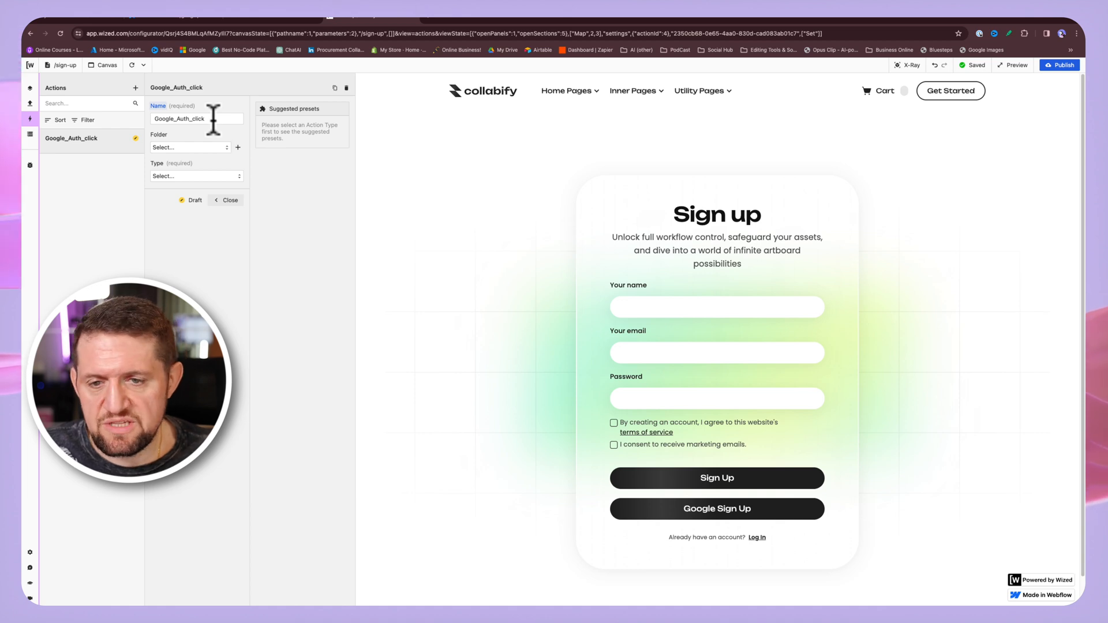
pyautogui.click(195, 183)
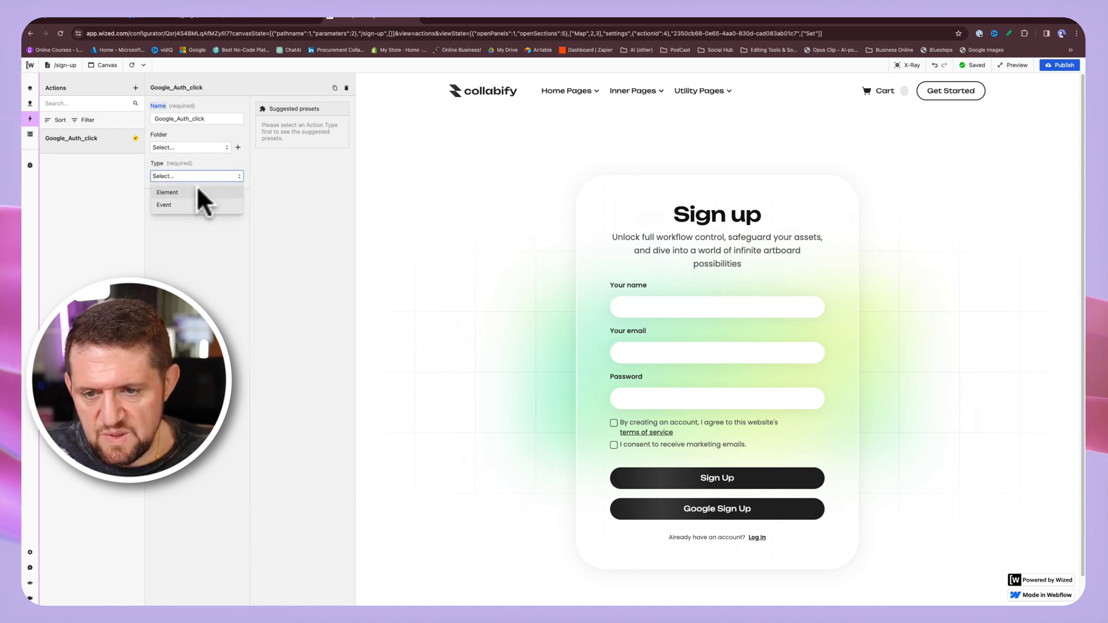
pyautogui.click(173, 193)
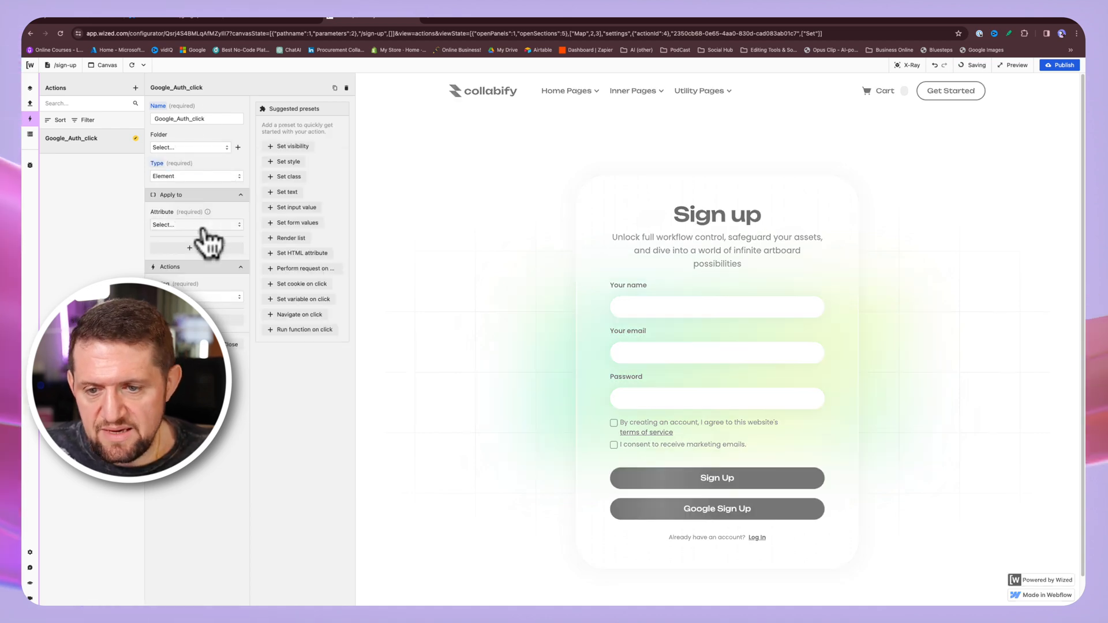
pyautogui.click(199, 226)
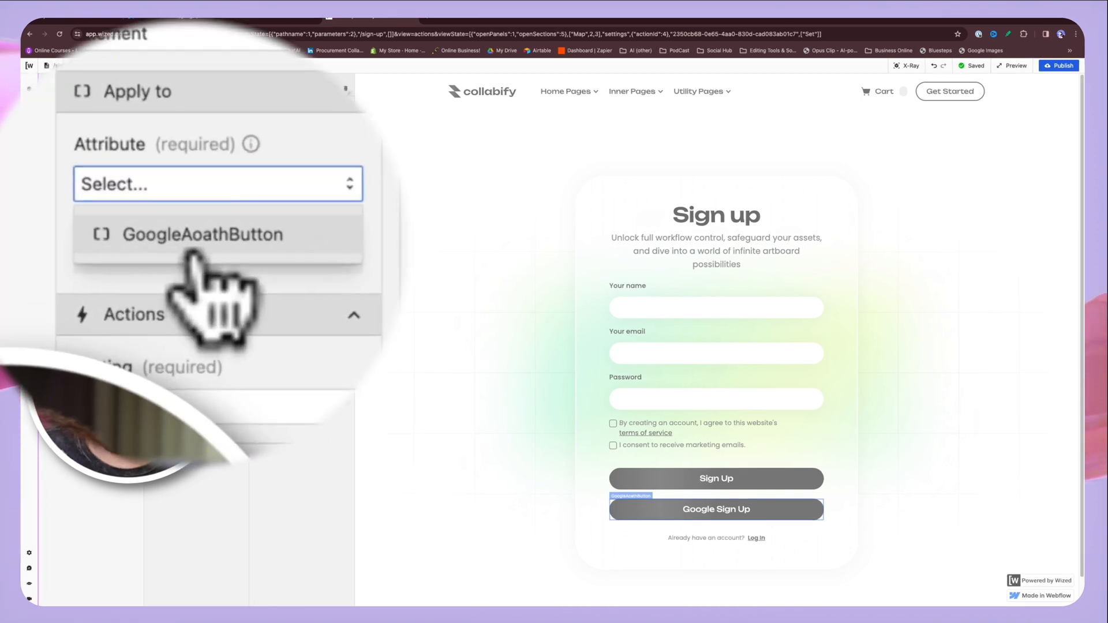
pyautogui.click(194, 252)
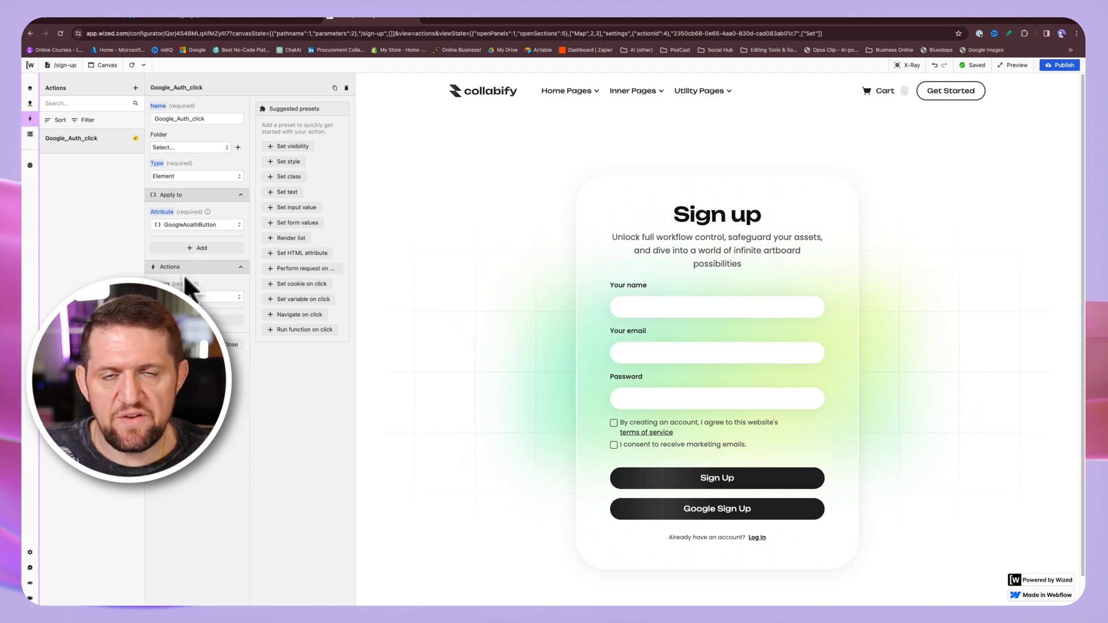
# - Configure the Google_Auth_click action to perform the Google_init request when the Google sign-up button is clicked
pyautogui.click(197, 297)
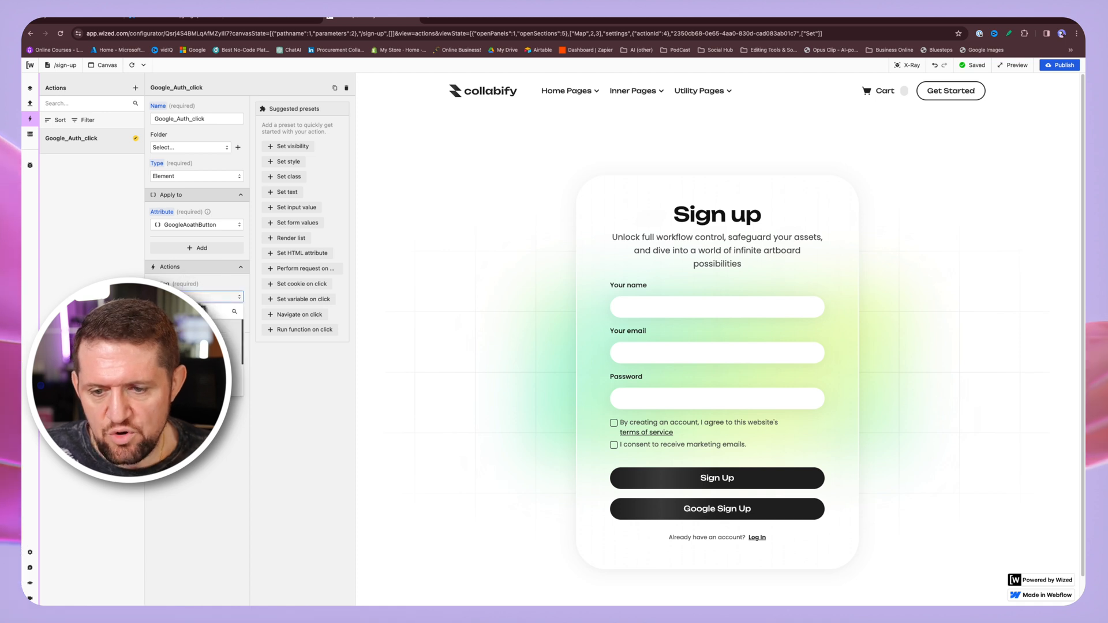
pyautogui.click(196, 297)
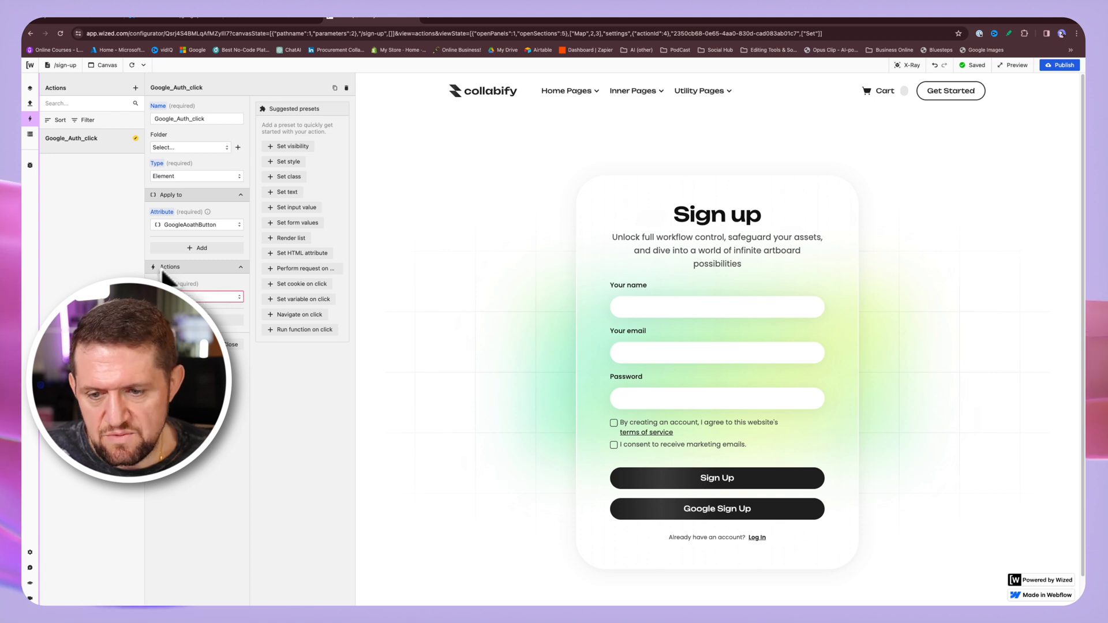
pyautogui.click(207, 297)
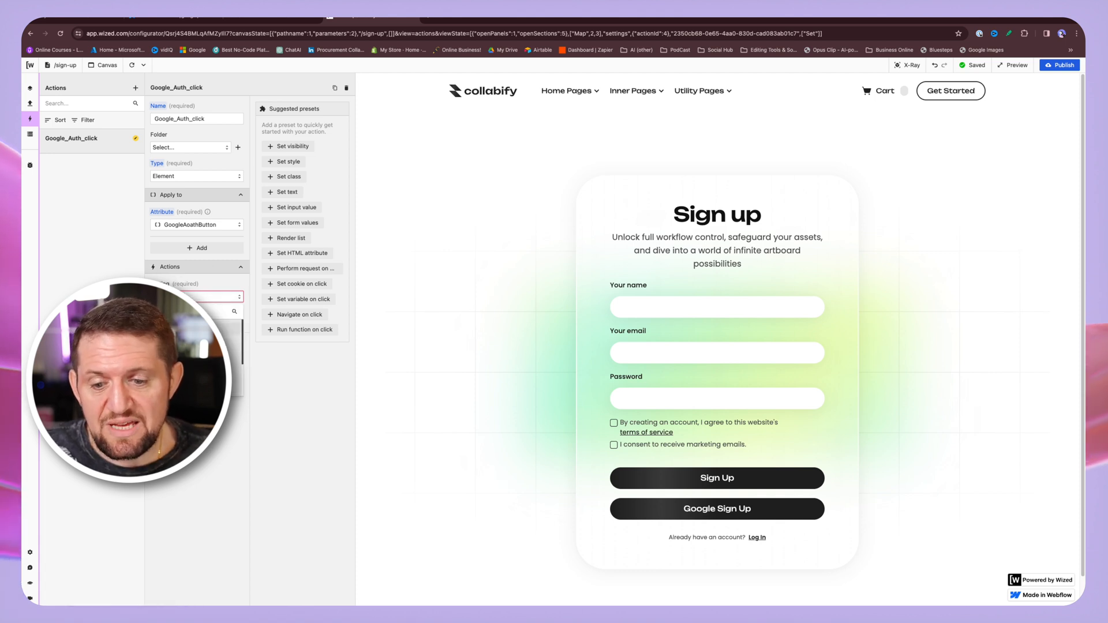
pyautogui.click(196, 328)
pyautogui.click(196, 326)
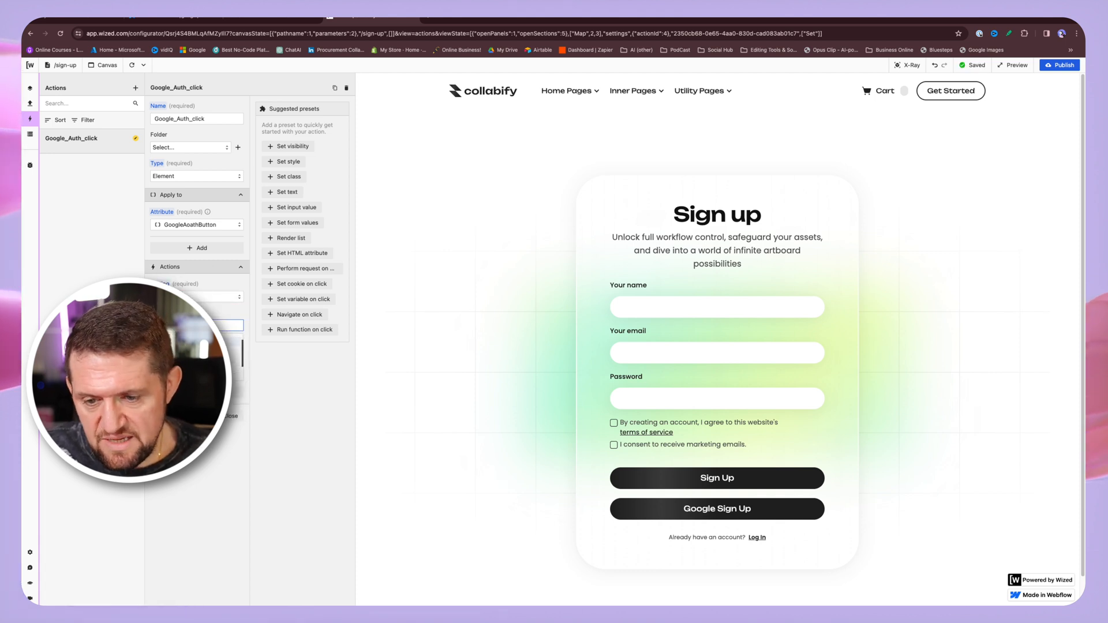
pyautogui.click(230, 367)
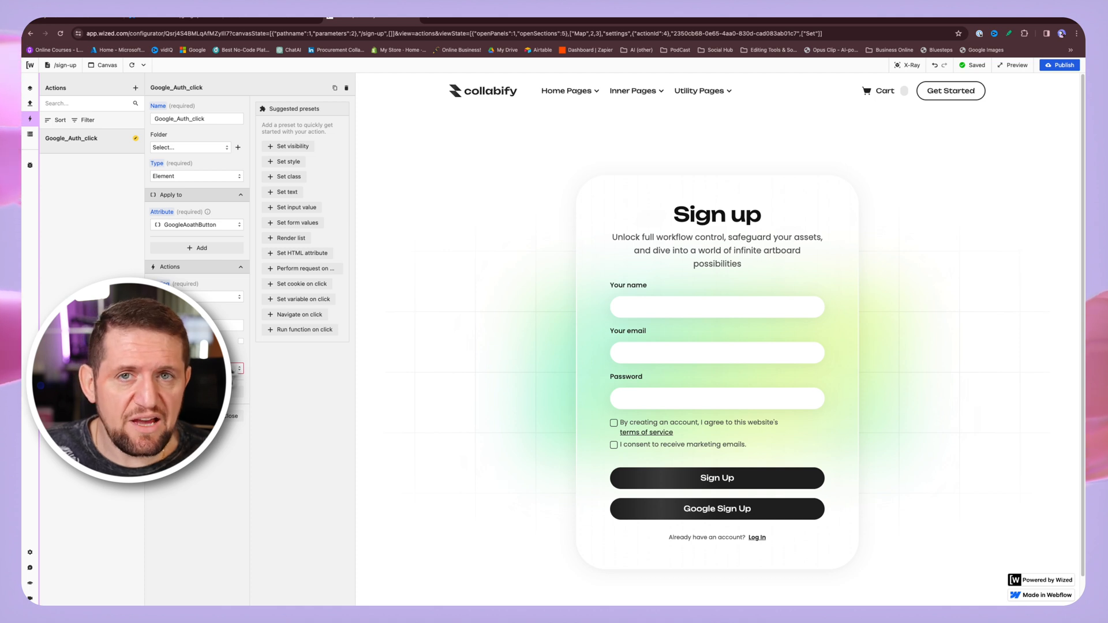
pyautogui.click(232, 369)
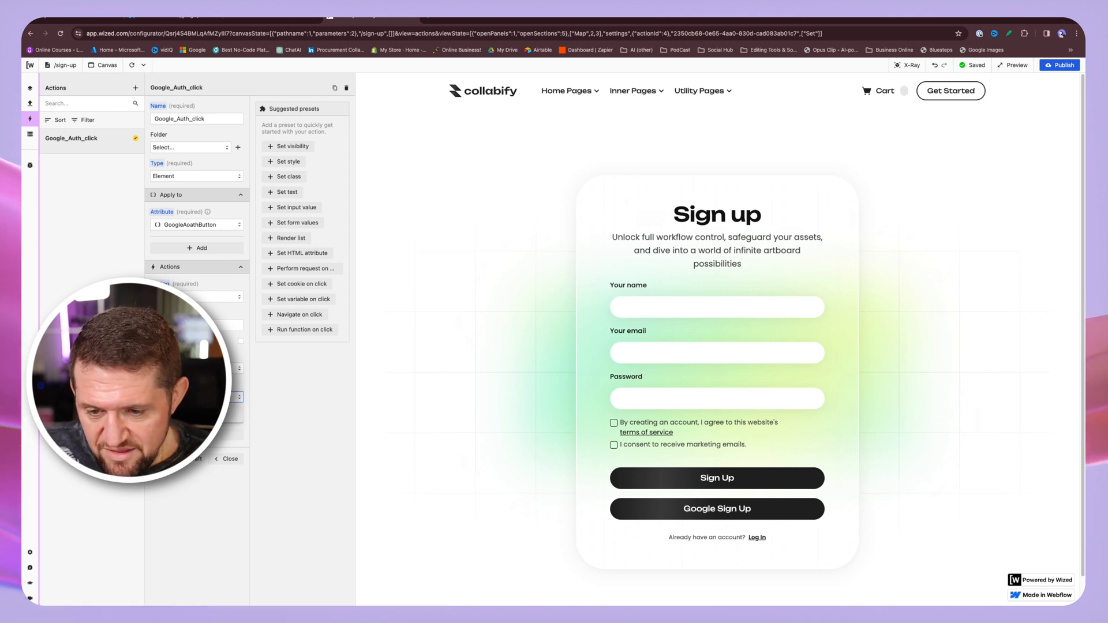
pyautogui.click(196, 414)
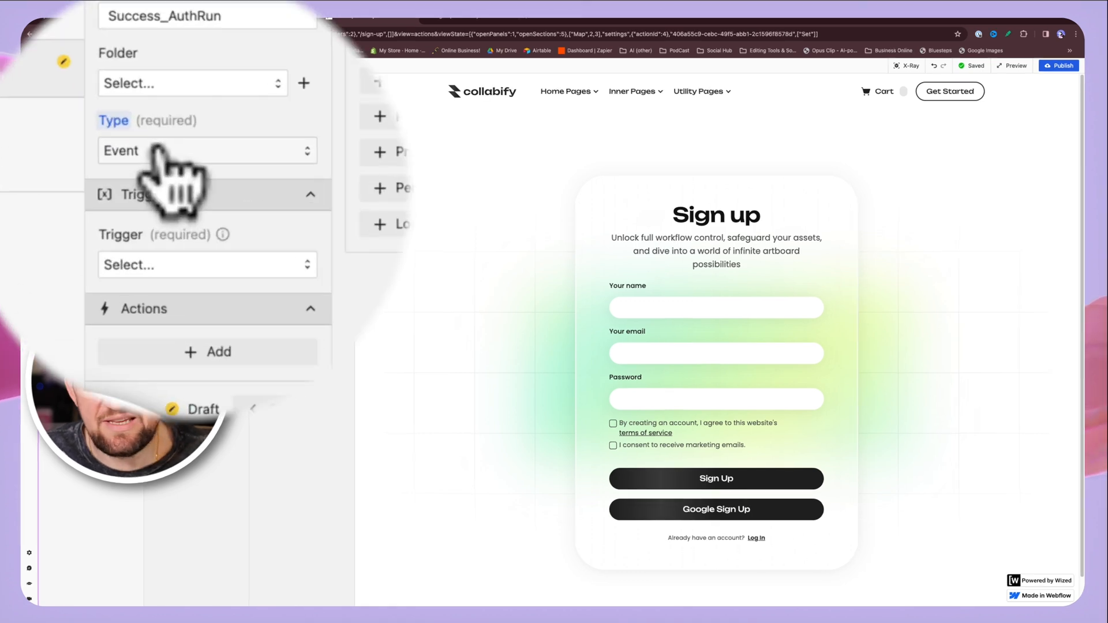
# - Set the Success_AuthRun action's type to Event and its trigger to Request Finishes for the Google_init request
pyautogui.click(176, 176)
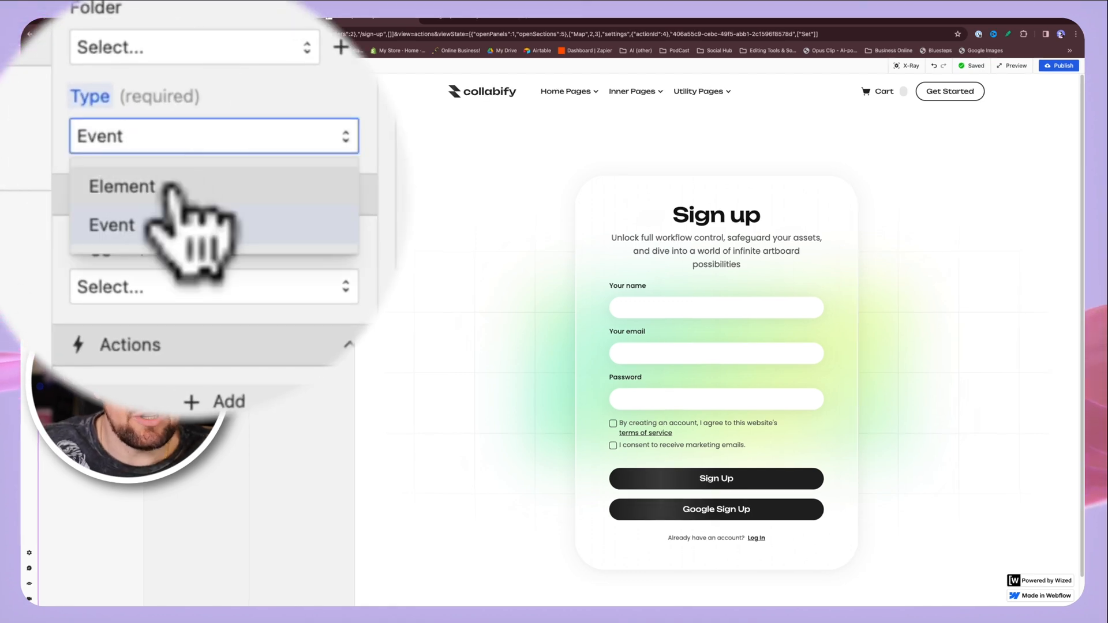
pyautogui.click(176, 203)
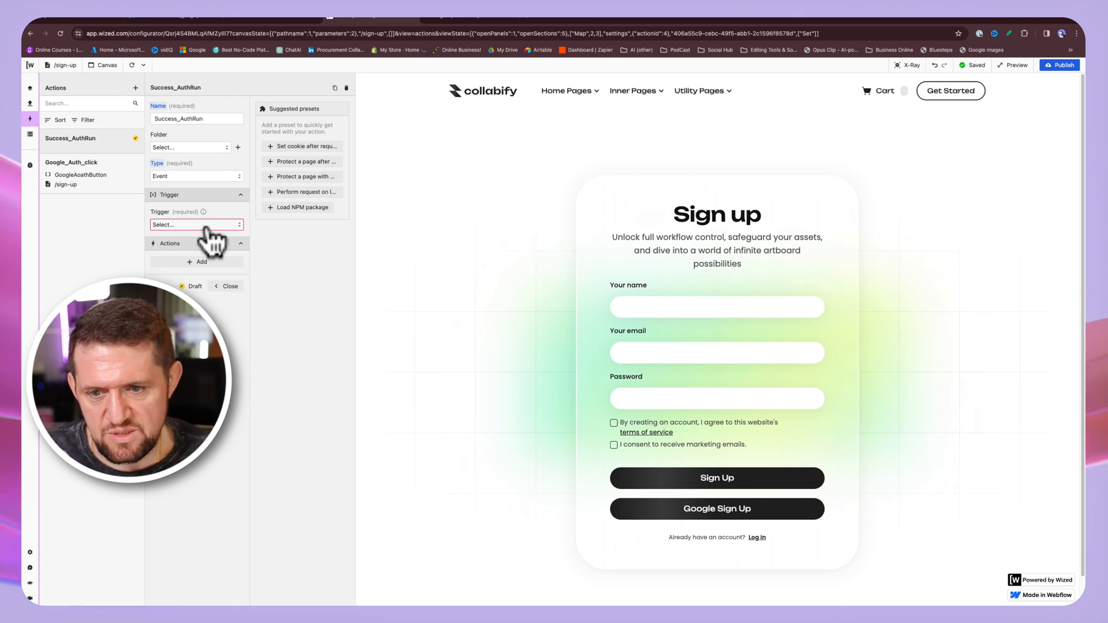
pyautogui.click(206, 227)
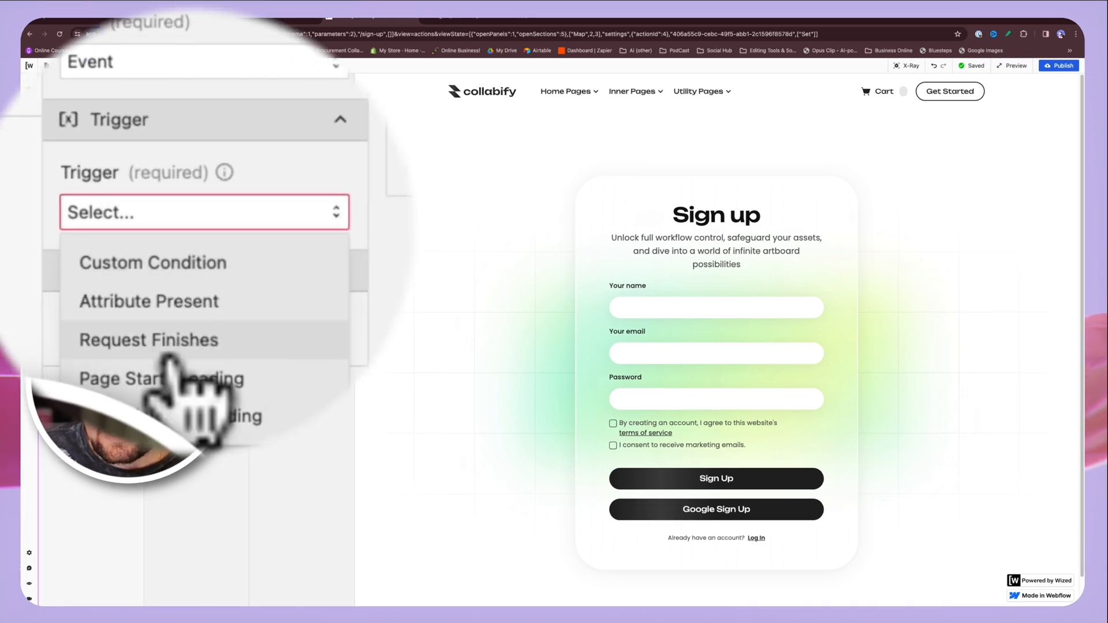
pyautogui.click(130, 342)
pyautogui.click(196, 301)
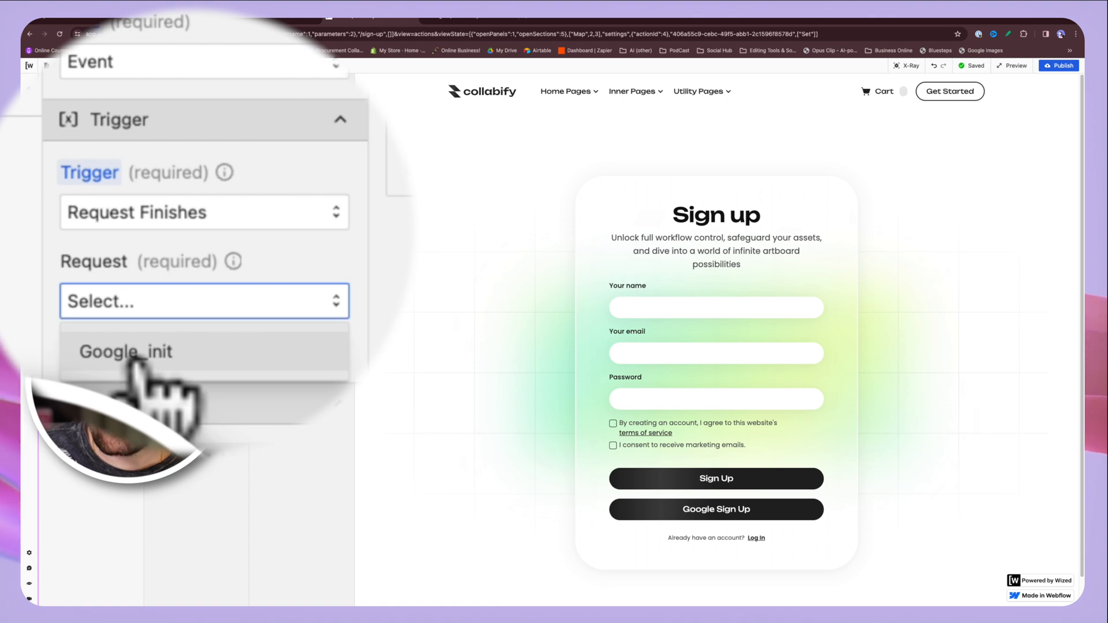
pyautogui.click(132, 353)
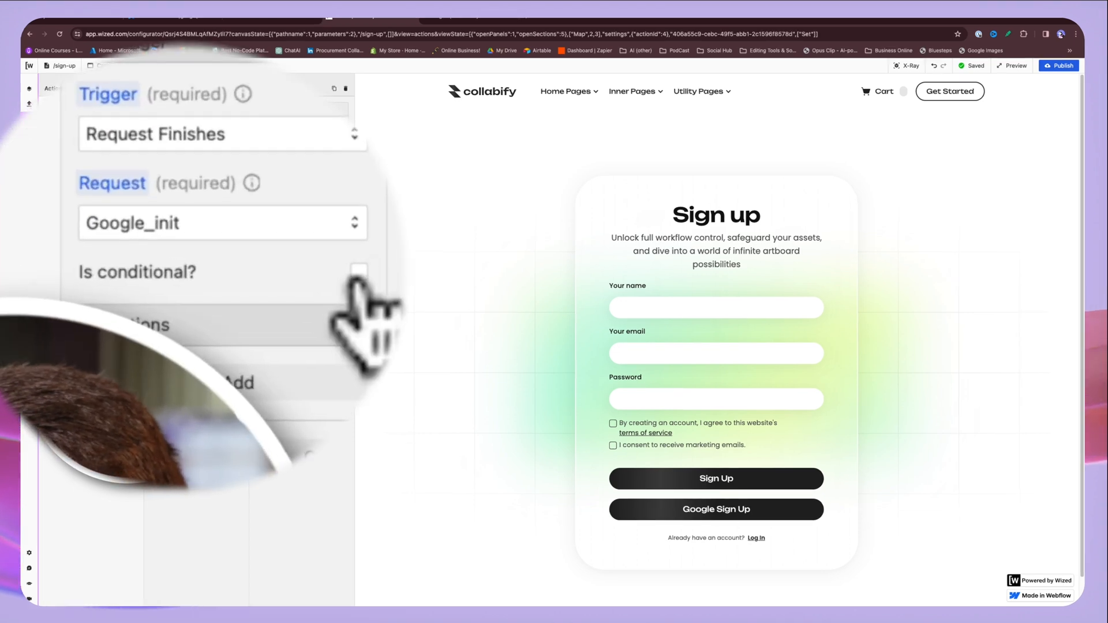
# - Make the Success_AuthRun trigger conditional with the condition return r.Google_init.status === 200
pyautogui.click(357, 273)
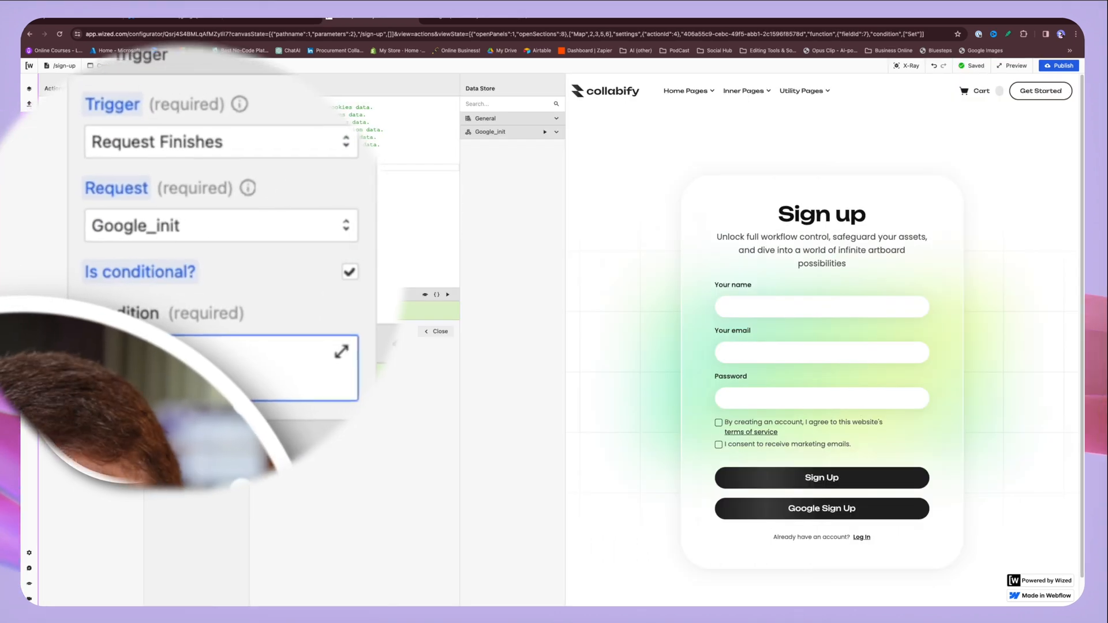
pyautogui.click(556, 132)
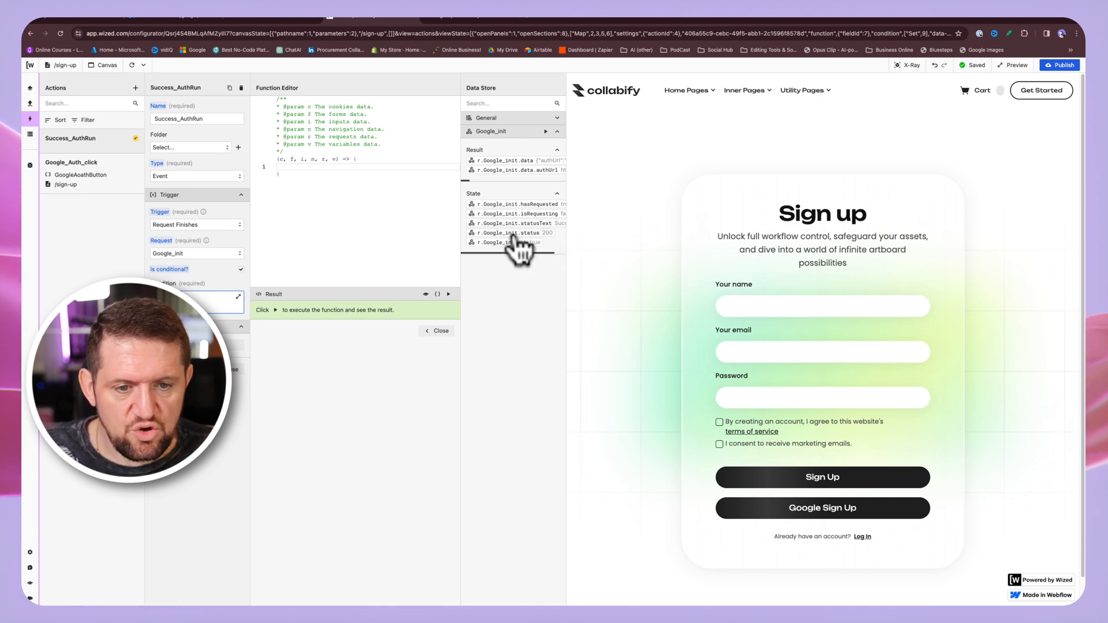
pyautogui.click(288, 166)
pyautogui.write('return r.')
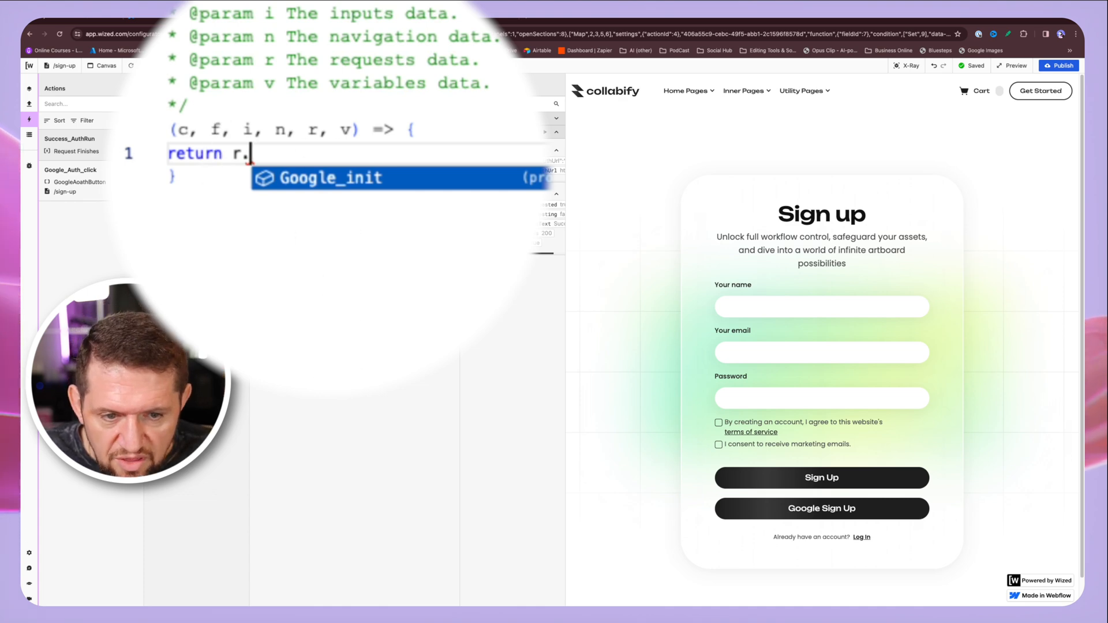
pyautogui.click(326, 184)
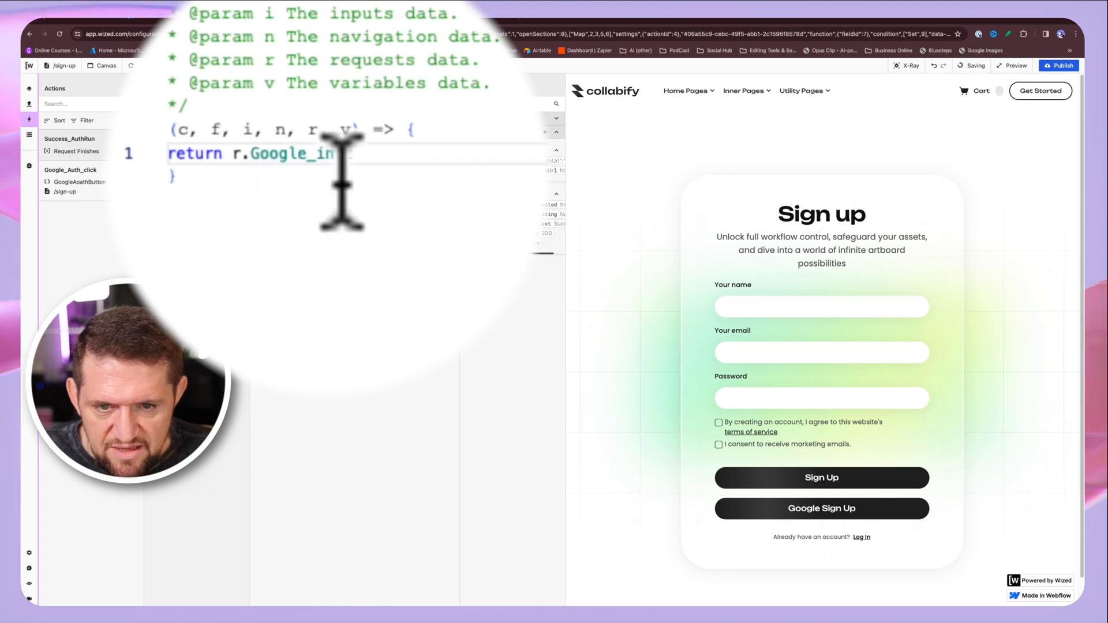
pyautogui.write('.')
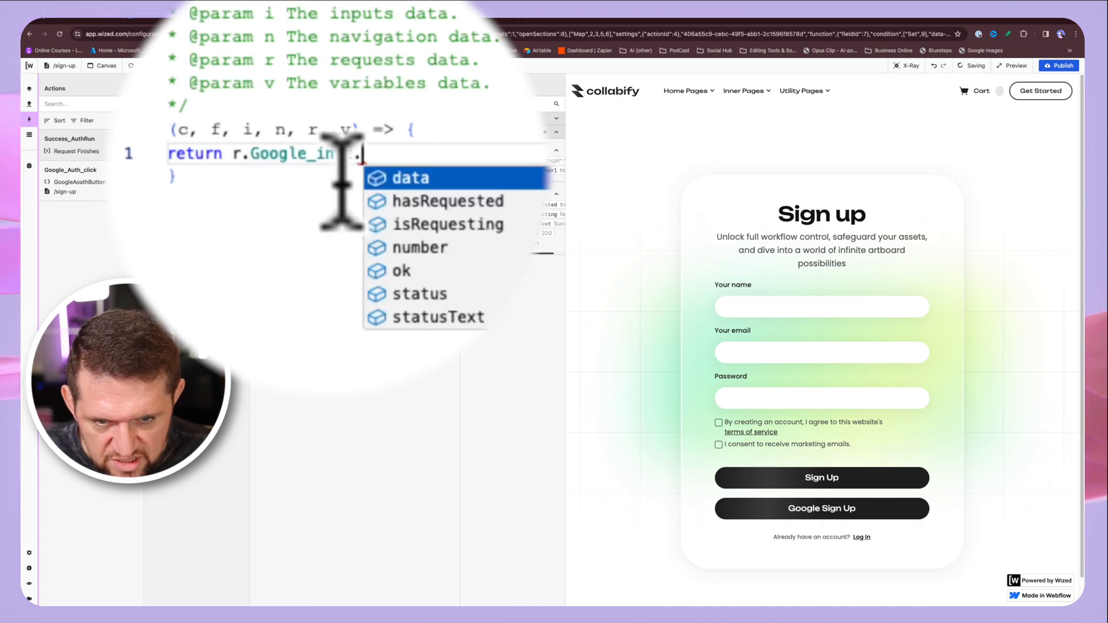
pyautogui.click(419, 294)
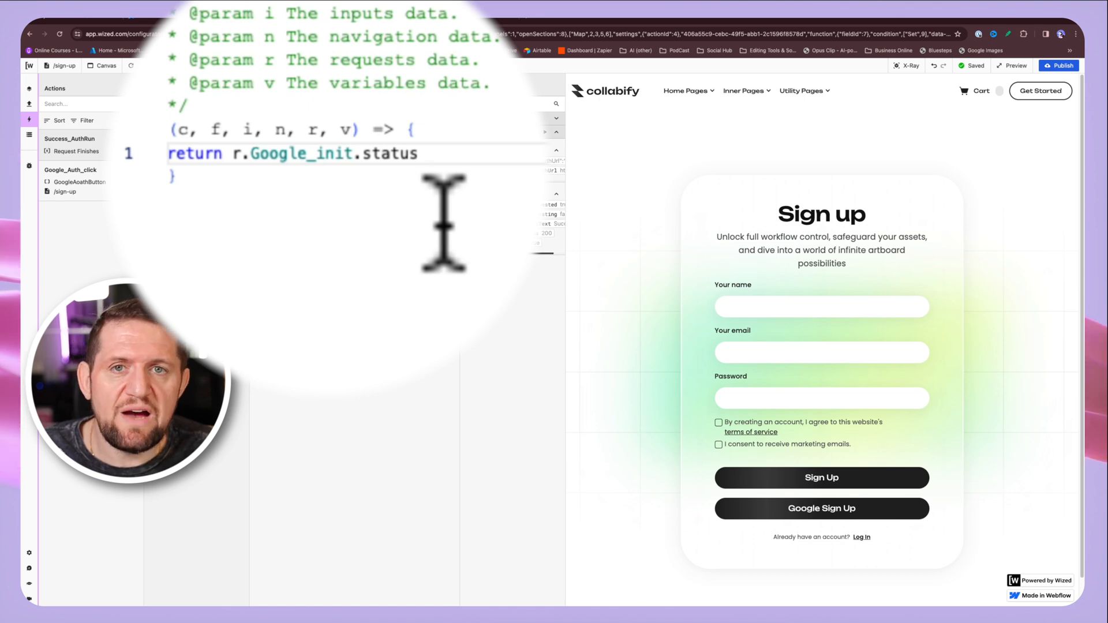
pyautogui.write('=== 200')
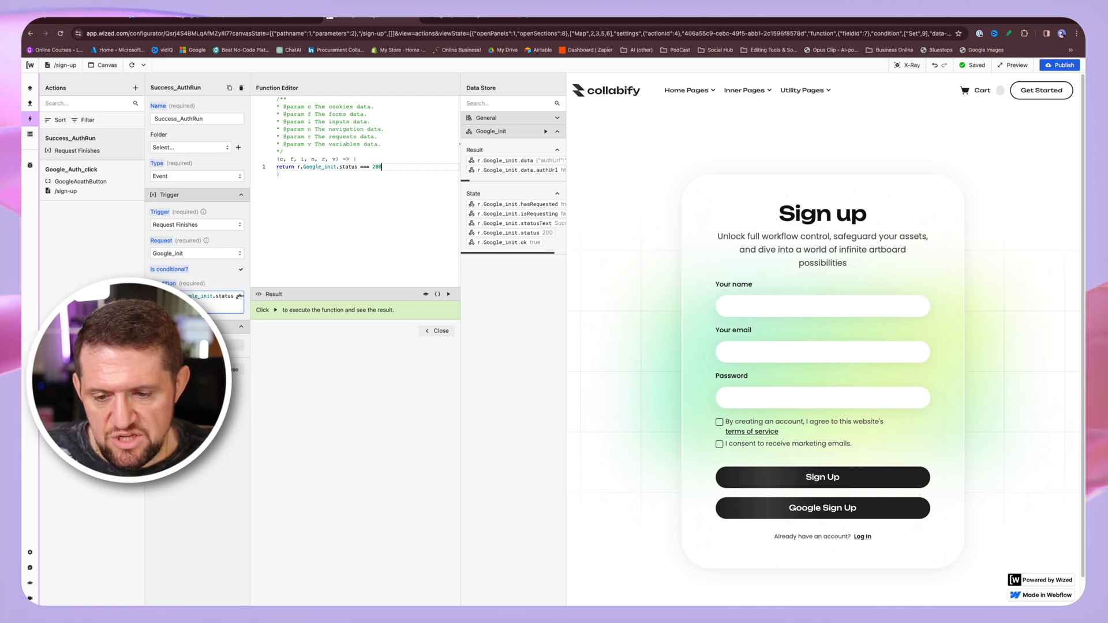
# - Make the Success_AuthRun action navigate to a URL when triggered, with the URL function set to return r.Google_init.data.authUrl
pyautogui.click(196, 345)
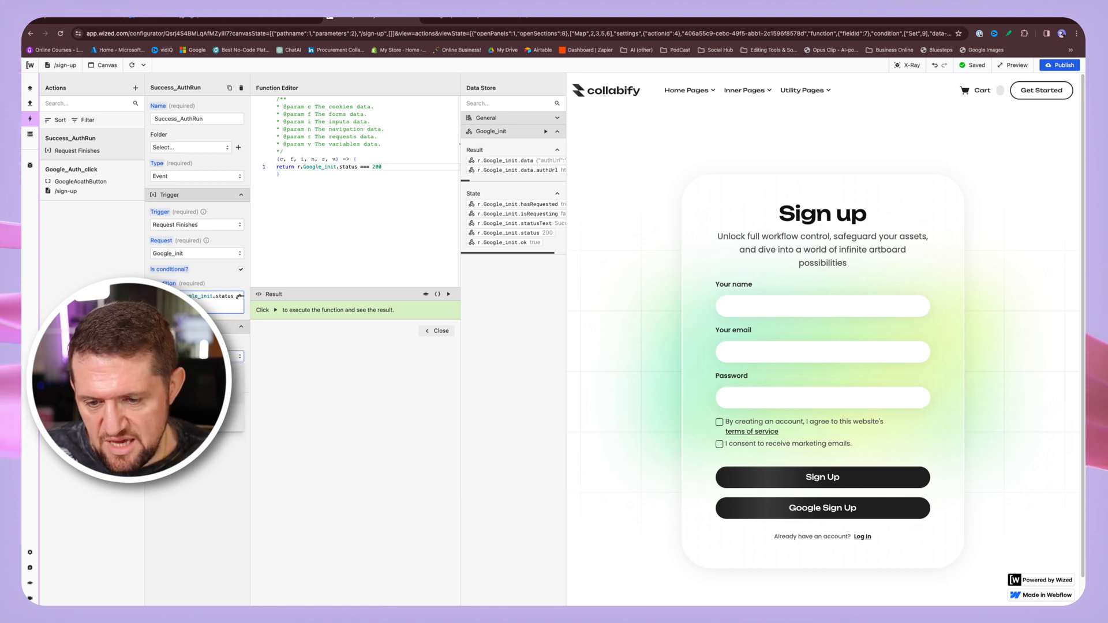
pyautogui.click(197, 409)
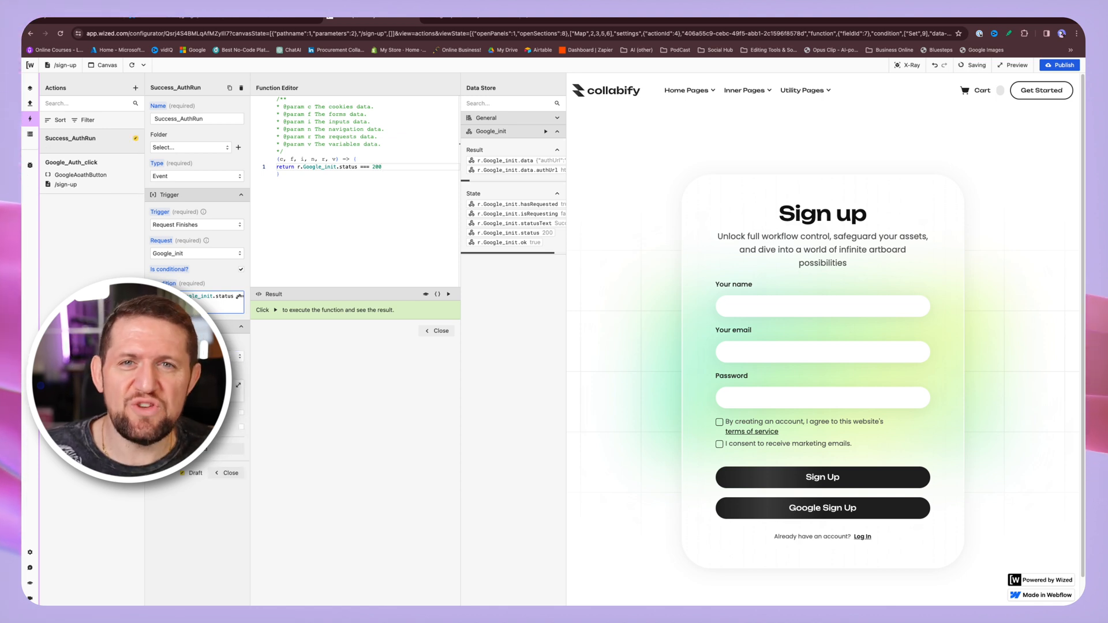
pyautogui.click(238, 385)
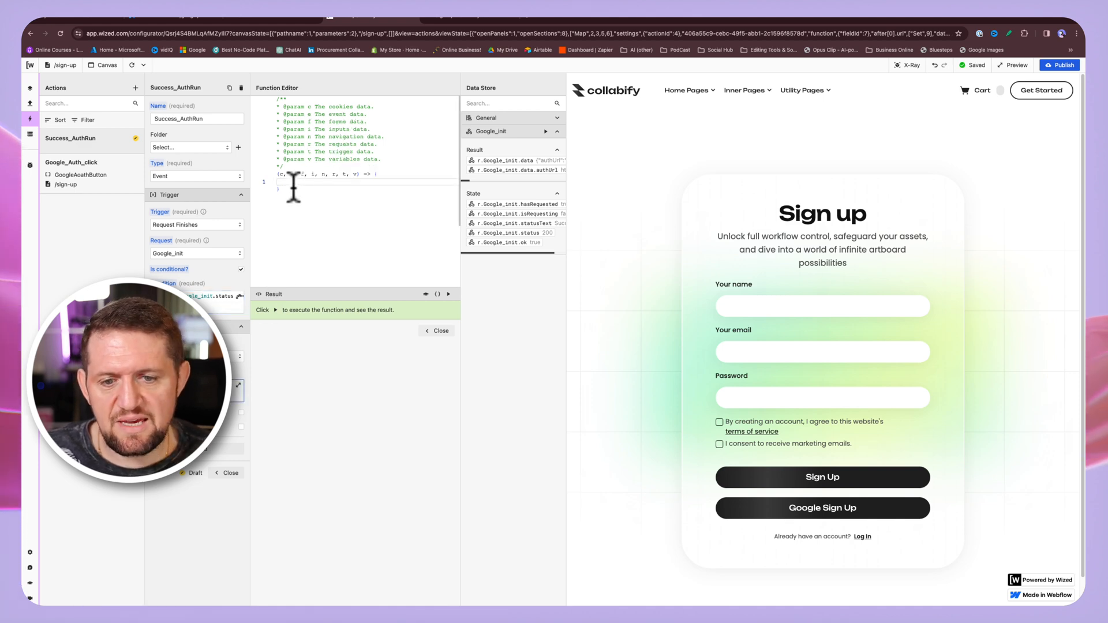
pyautogui.write('return r')
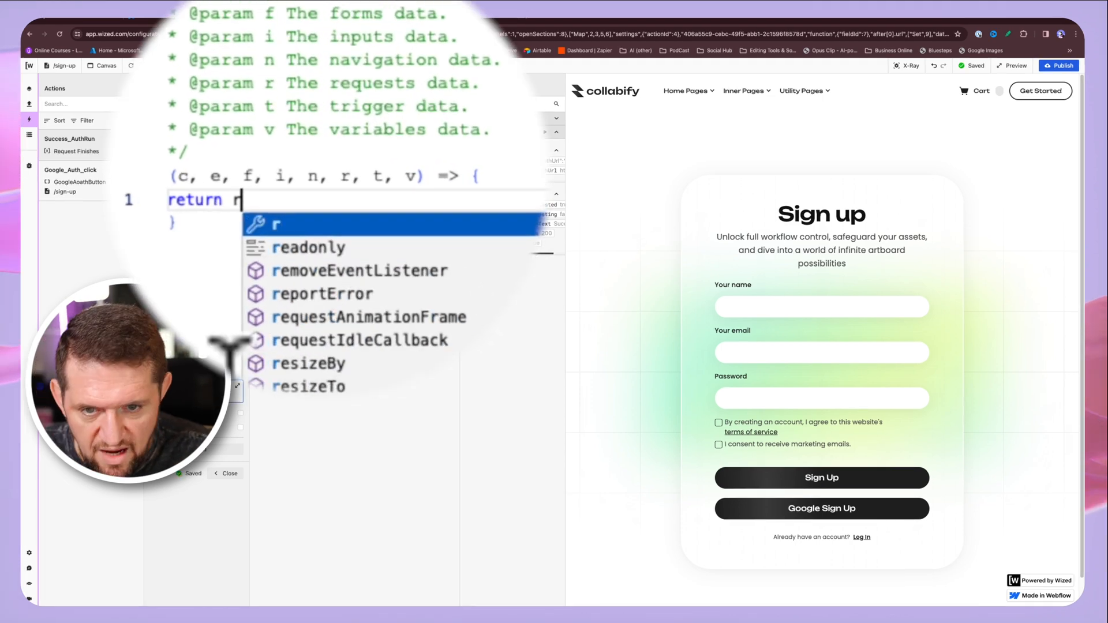
pyautogui.write('.')
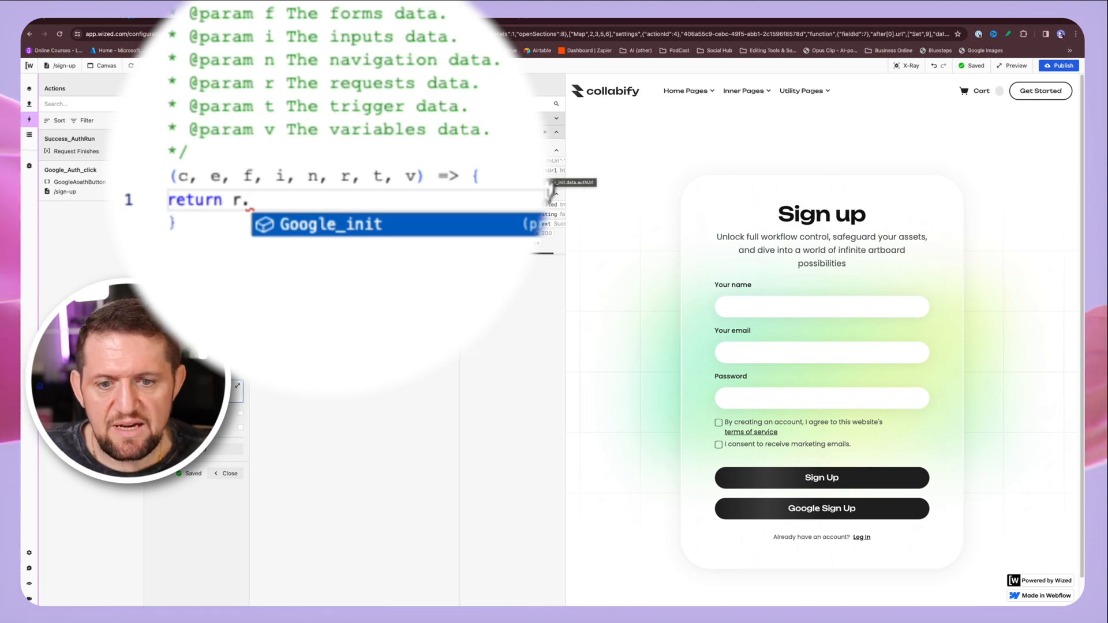
pyautogui.click(344, 234)
pyautogui.write('.')
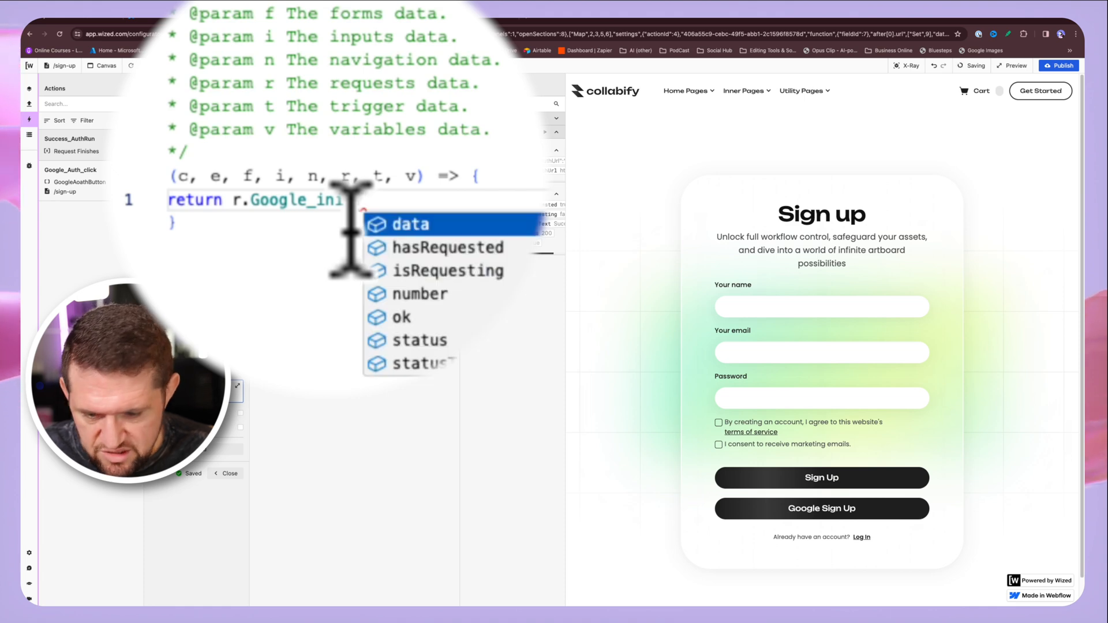
pyautogui.click(411, 225)
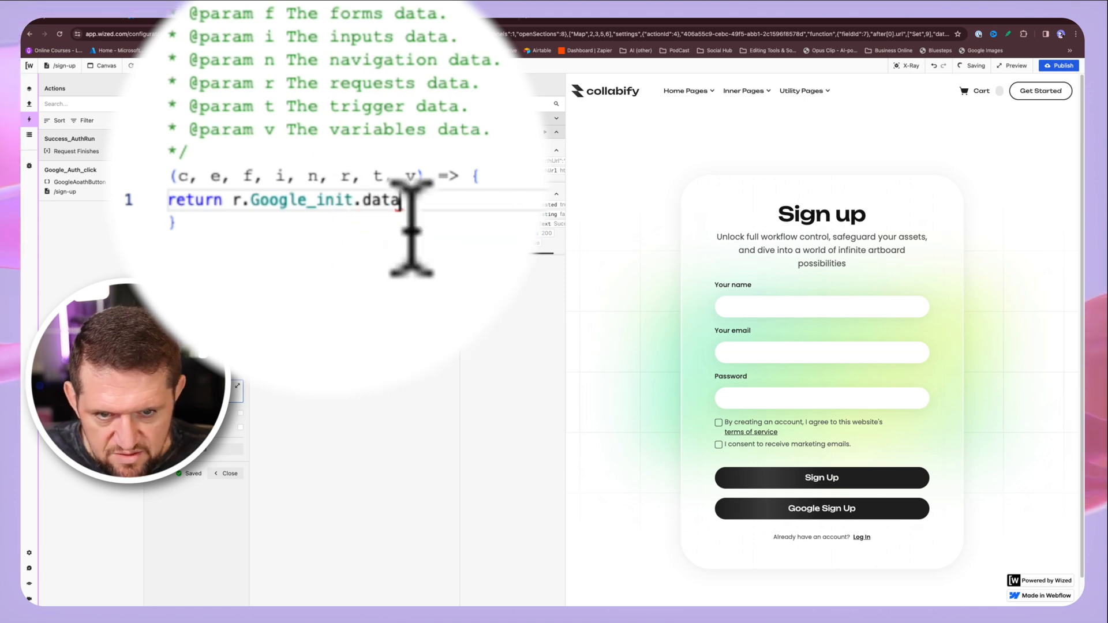
pyautogui.write('.')
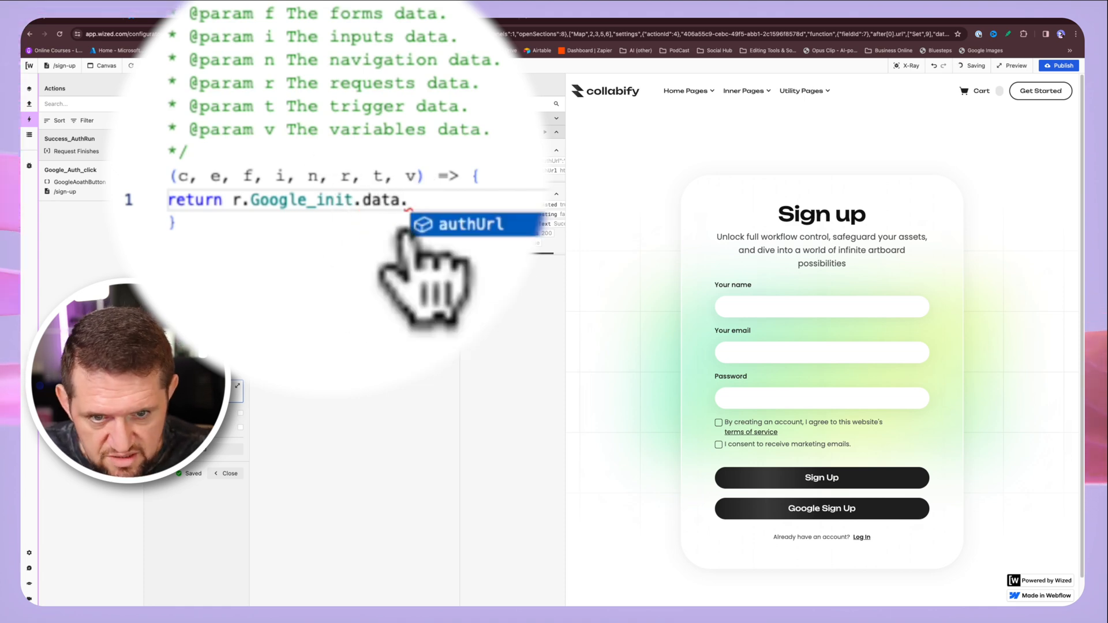
pyautogui.click(455, 231)
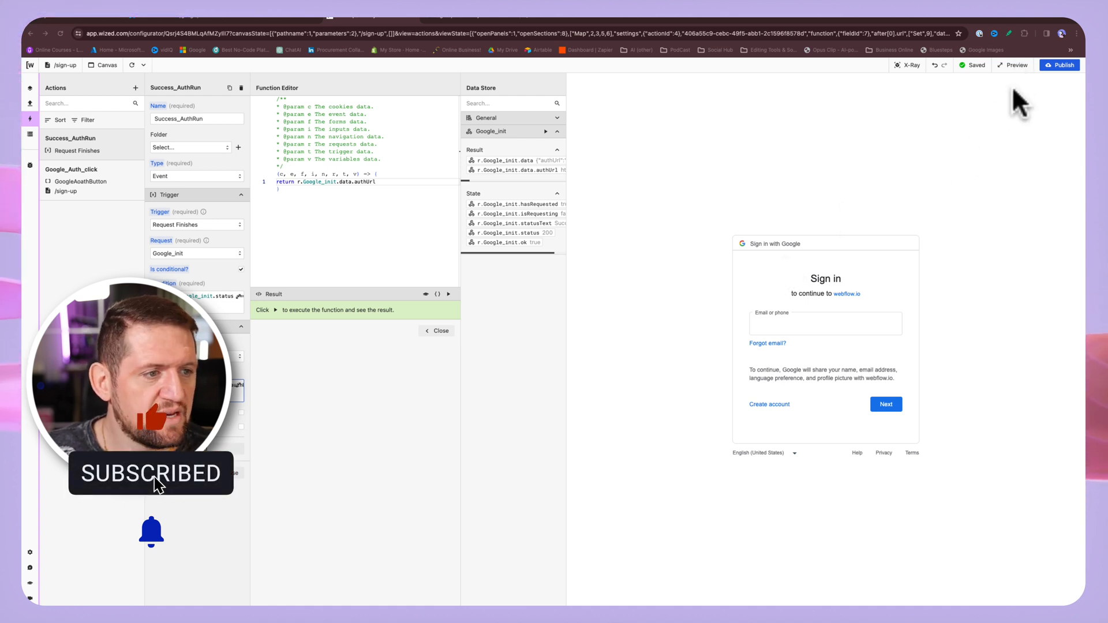
# - Preview the sign-up page and test Google Sign Up by signing in with an existing Google account
pyautogui.click(1014, 64)
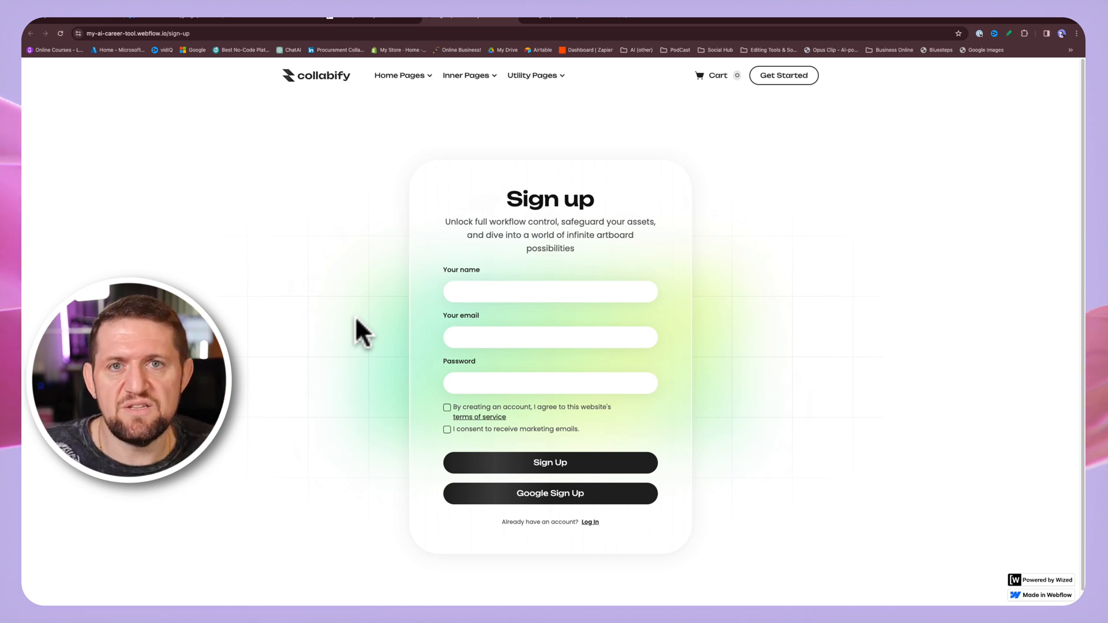
pyautogui.click(531, 495)
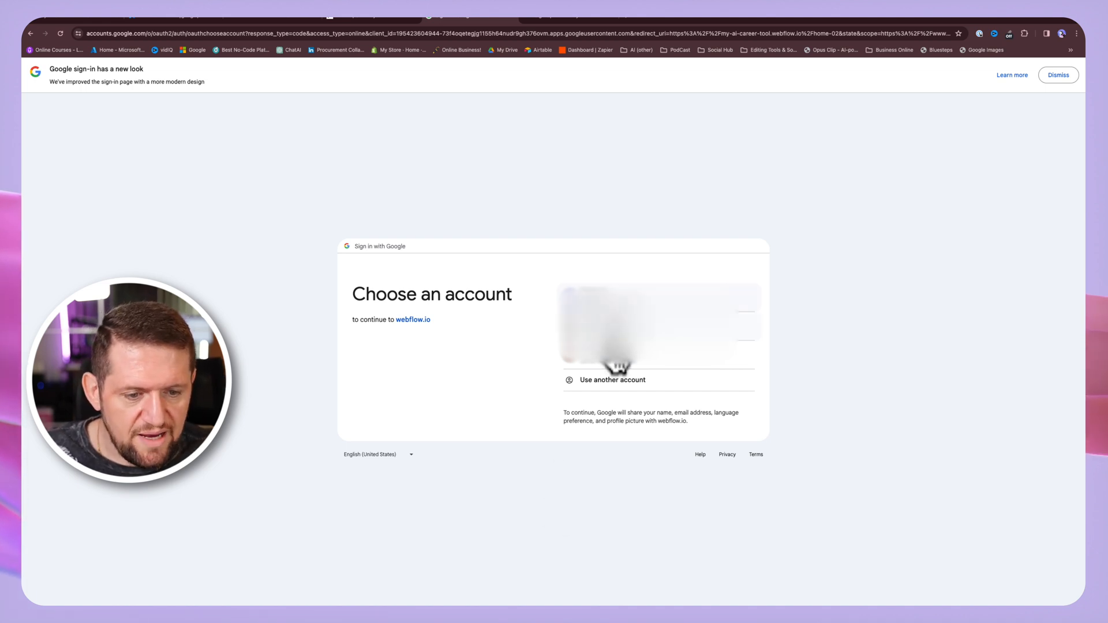
pyautogui.click(601, 367)
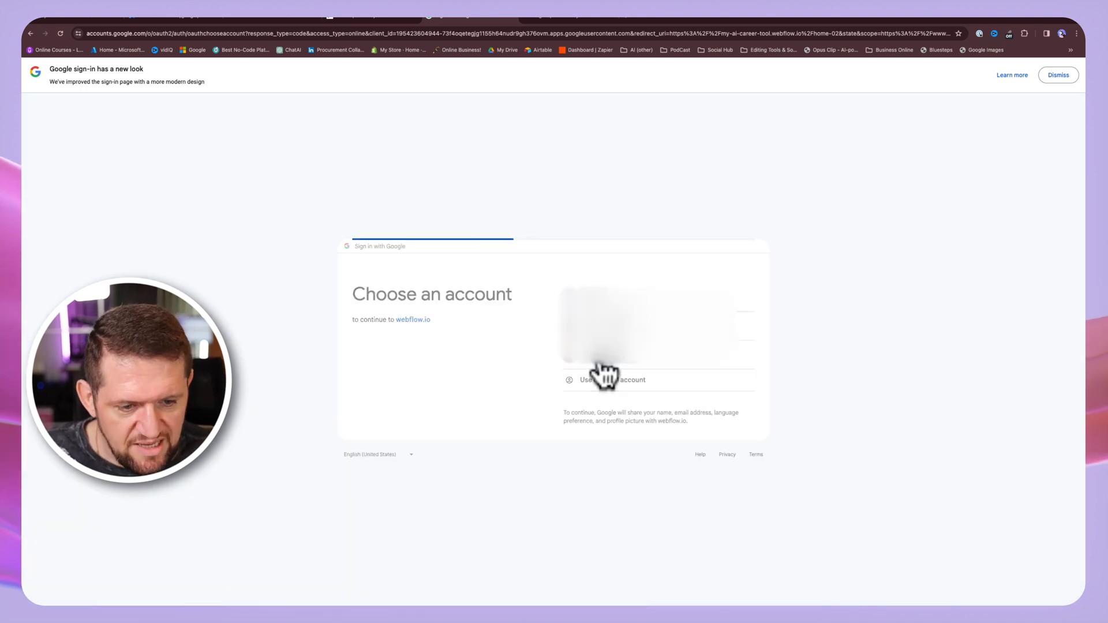
pyautogui.click(610, 398)
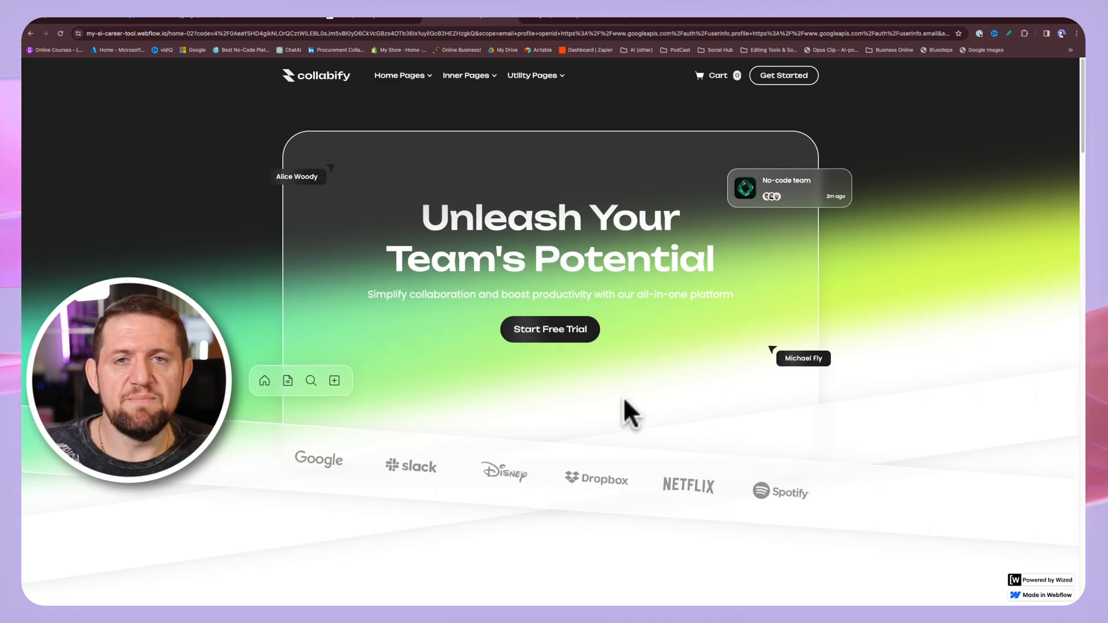